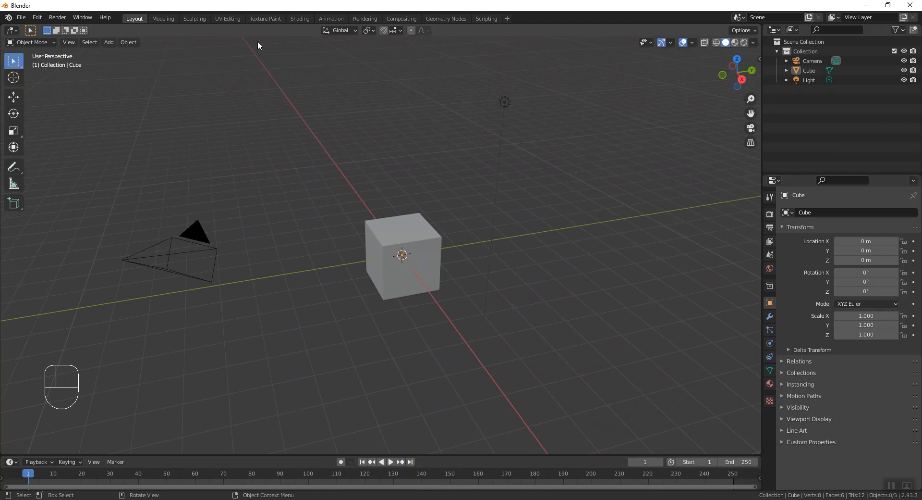
Delete all default objects from the scene: the camera, cube and light.
middle_click_drag(290, 257, 314, 254)
middle_click_drag(221, 333, 586, 290)
key("a")
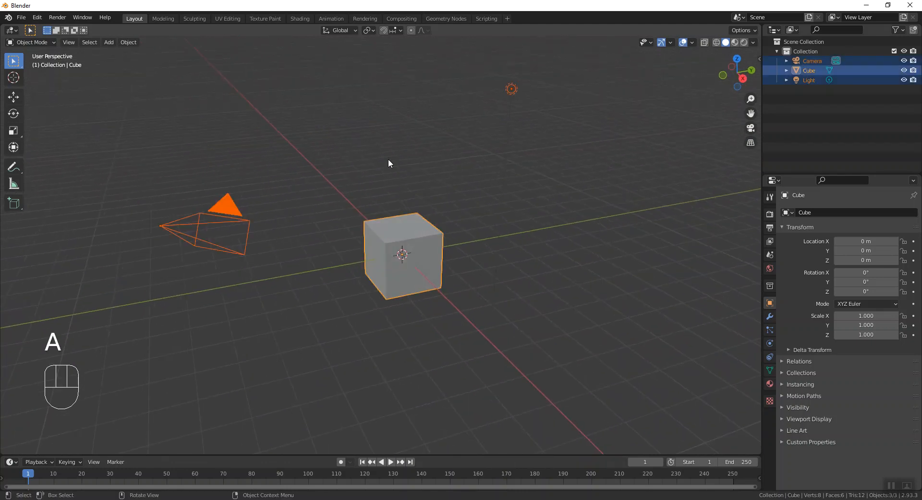
key("x")
left_click(310, 187)
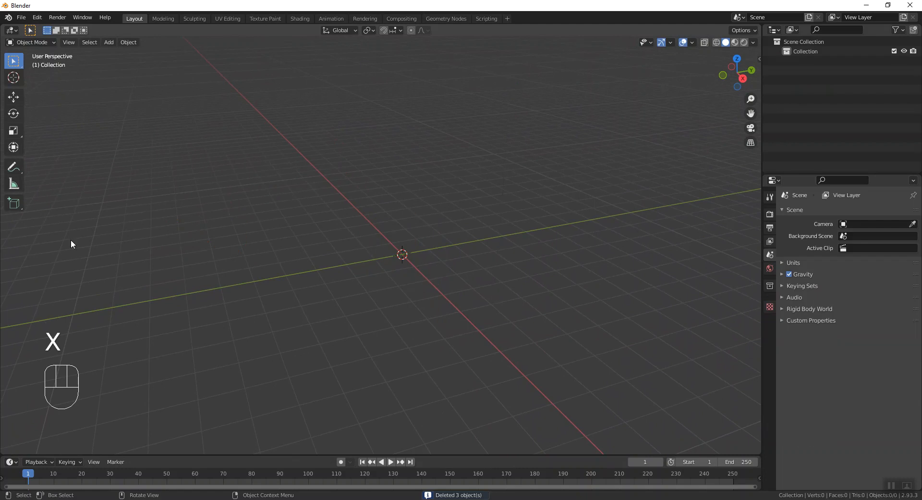
Add a cylinder mesh at the origin of the empty scene.
left_click(109, 44)
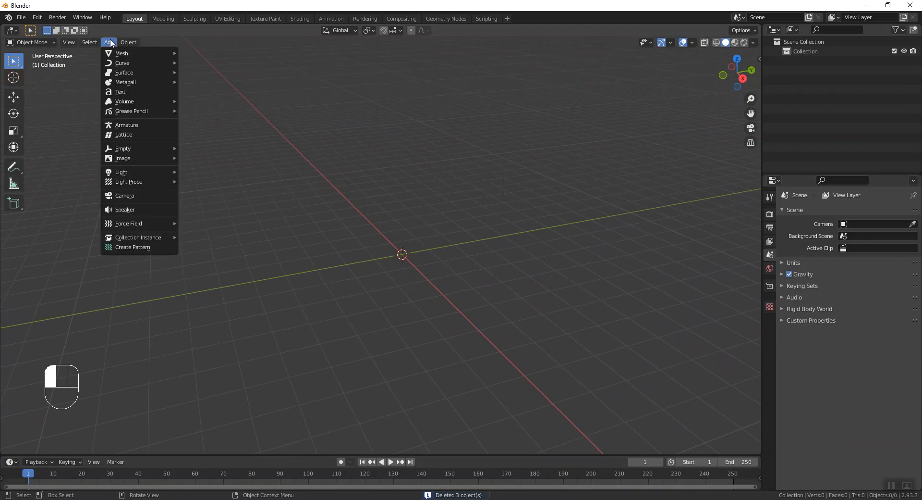
left_click(108, 41)
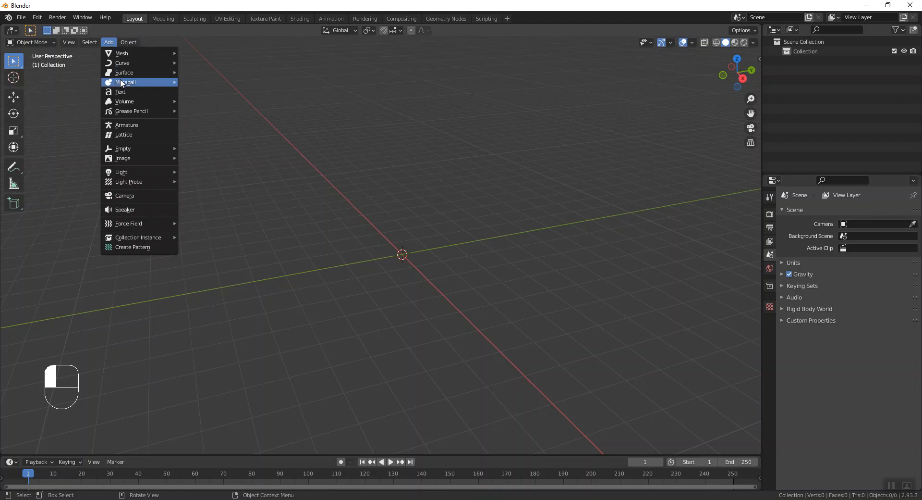
mouse_move(140, 52)
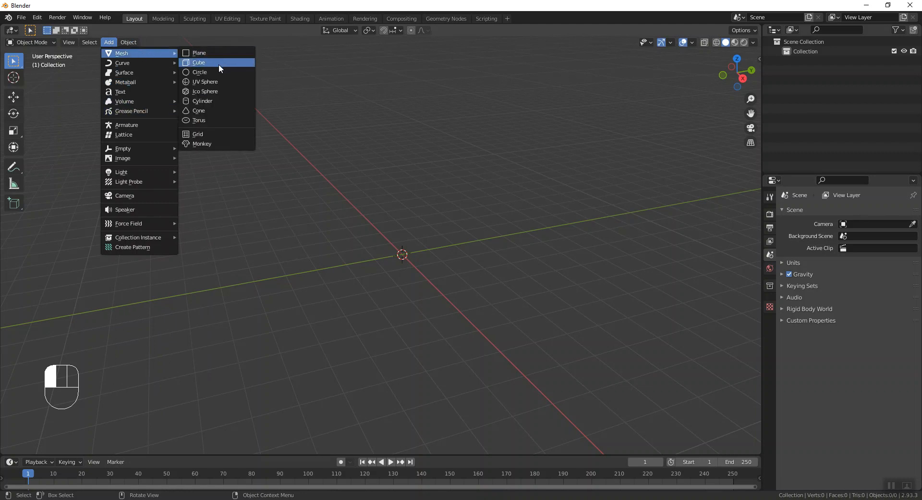
left_click(208, 99)
middle_click_drag(478, 226, 415, 234)
scroll(424, 240, "up", 3)
Delete the top and bottom cap faces of the cylinder in Edit Mode, using face selection.
key("Tab")
left_click(82, 42)
left_click(412, 222)
middle_click_drag(407, 297, 394, 253)
left_click(419, 315, "shift")
key("x")
left_click(413, 308)
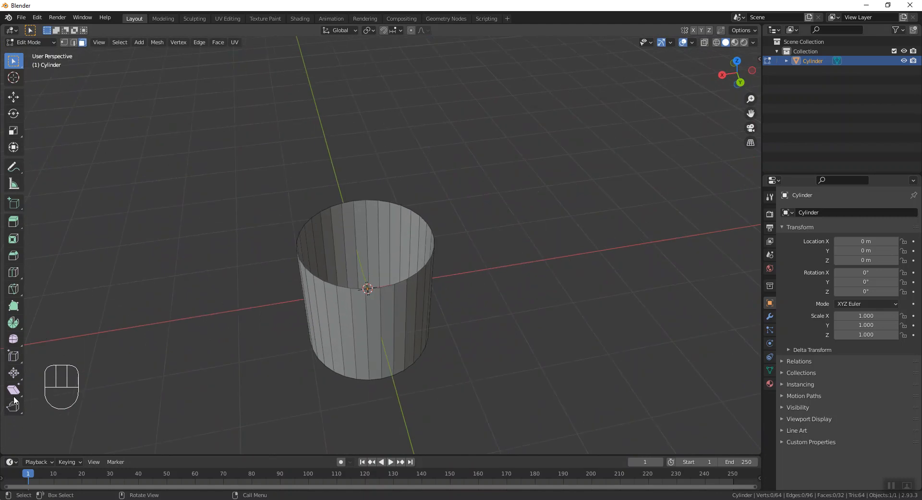
Delete the side faces on the positive Y half of the open cylinder, leaving a half-cylinder wall.
middle_click_drag(285, 346, 421, 224)
key("KP_1")
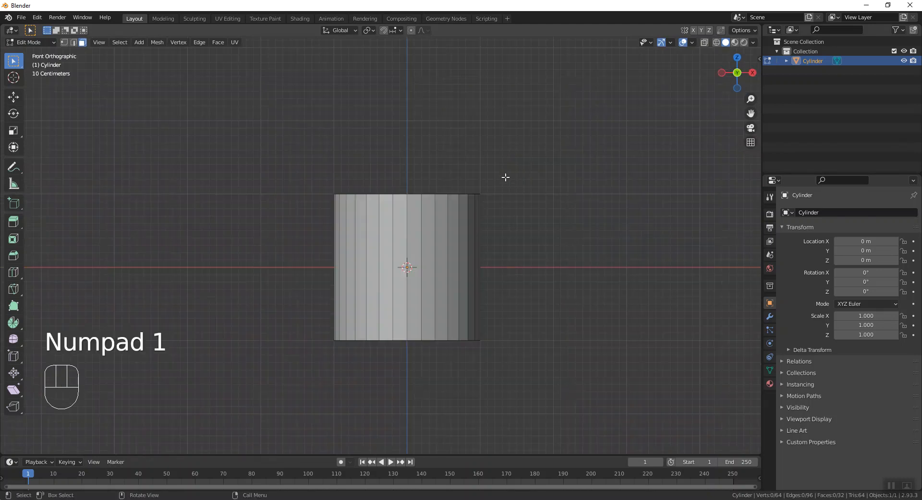
middle_click_drag(549, 186, 430, 183)
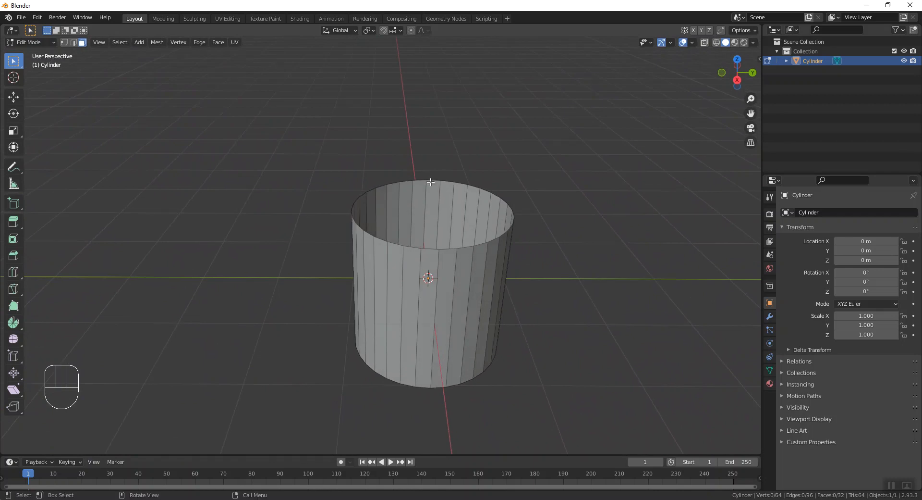
left_click_drag(435, 163, 481, 248)
middle_click_drag(480, 248, 465, 277)
left_click_drag(433, 279, 562, 396, "shift")
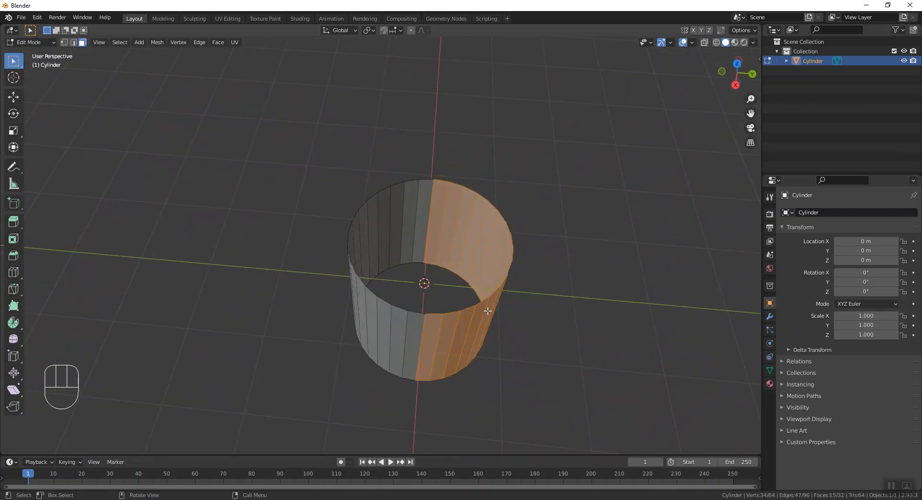
key("x")
left_click(484, 292)
middle_click_drag(330, 314, 490, 230)
key("x")
left_click(469, 187)
Scale the entire half-cylinder wall down along the Z axis to make it shorter.
key("a")
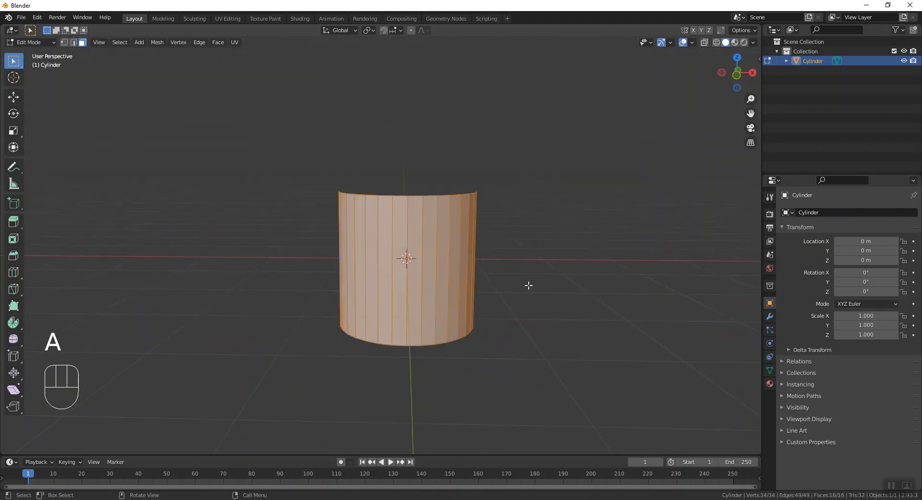
key("s")
key("z")
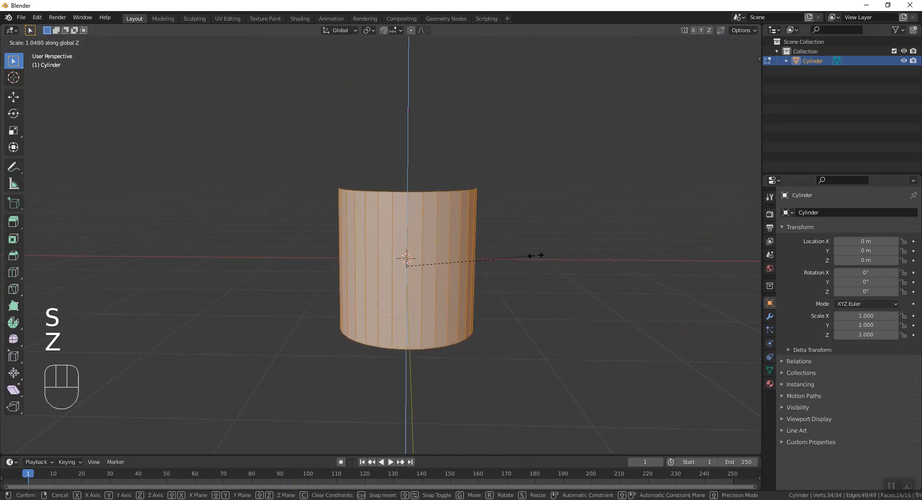
left_click(442, 268)
middle_click_drag(443, 268, 508, 276)
left_click(510, 280)
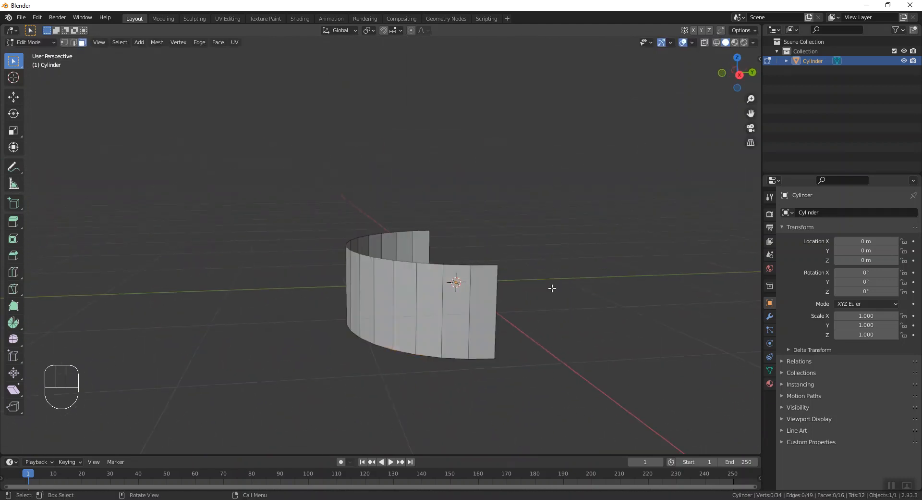
Add a Solidify modifier to the half-cylinder wall with a thickness of about 0.3 m.
left_click(771, 316)
left_click(790, 213)
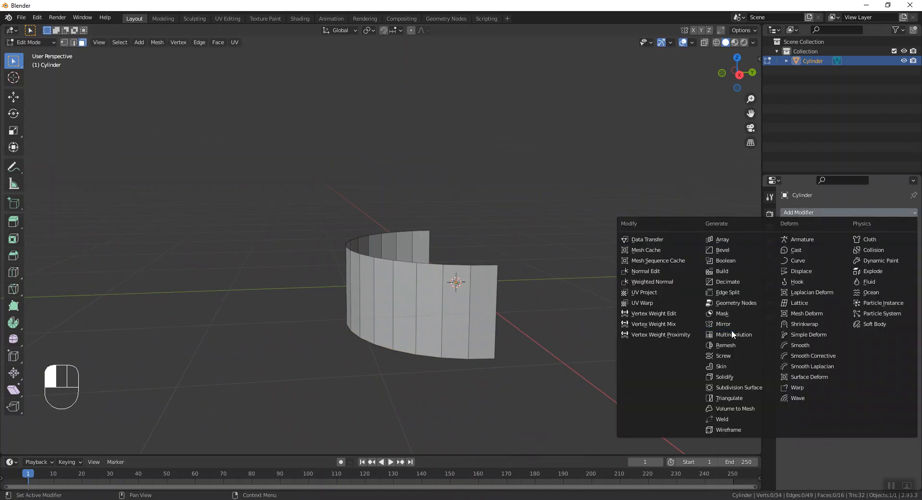
left_click(725, 376)
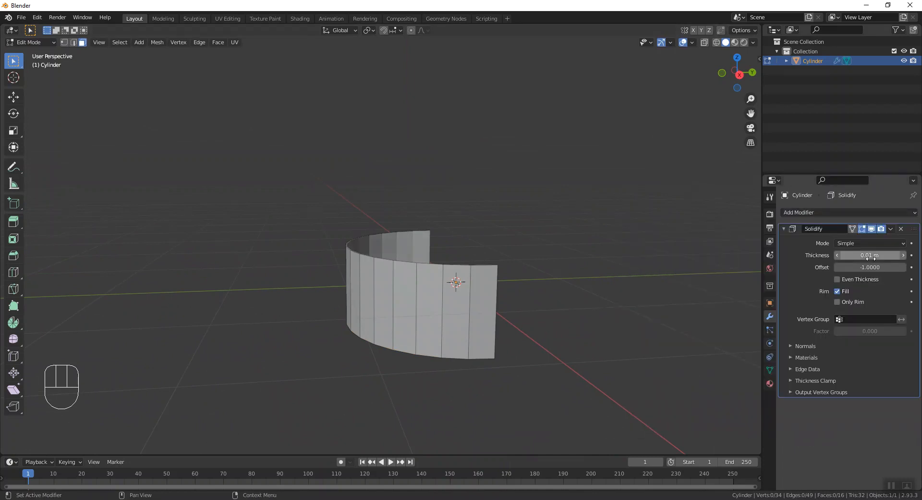
left_click_drag(850, 253, 869, 253)
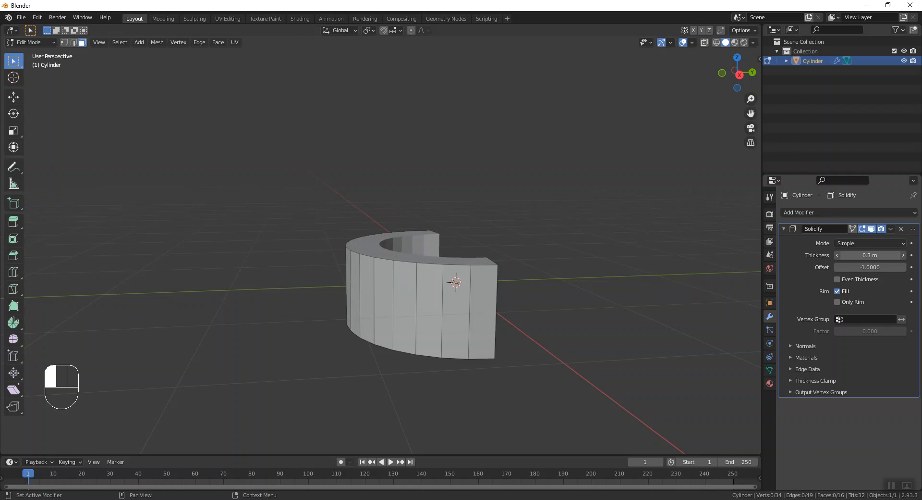
mouse_move(457, 233)
middle_mouse_down()
mouse_move(470, 265)
mouse_move(462, 249)
middle_mouse_up()
Apply the Solidify modifier in Object Mode and return to Edit Mode.
left_click(882, 229)
left_click(891, 229)
key("Tab")
left_click(891, 228)
left_click(872, 240)
middle_click_drag(490, 233, 517, 241)
key("Tab")
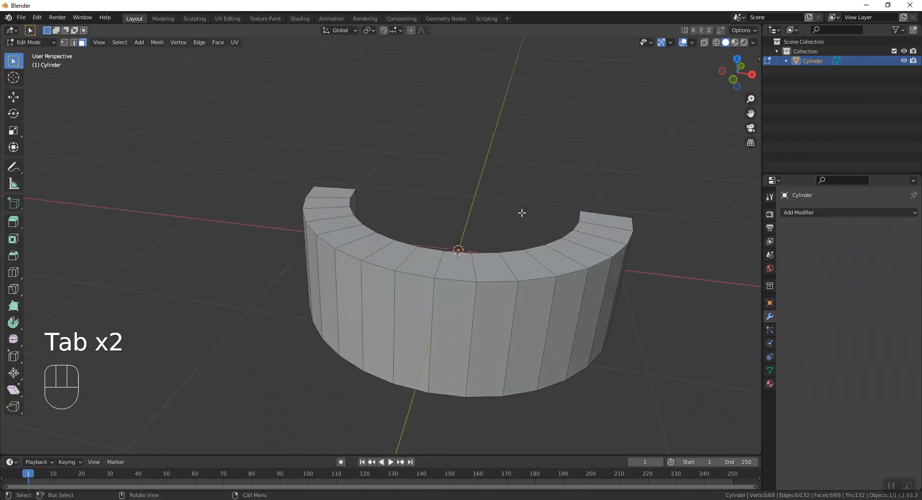
Undo the applied Solidify modifier and its addition, back to the thin half-cylinder wall.
middle_click_drag(418, 224, 500, 239)
key("ctrl+z")
key("ctrl+z")
key("ctrl+z")
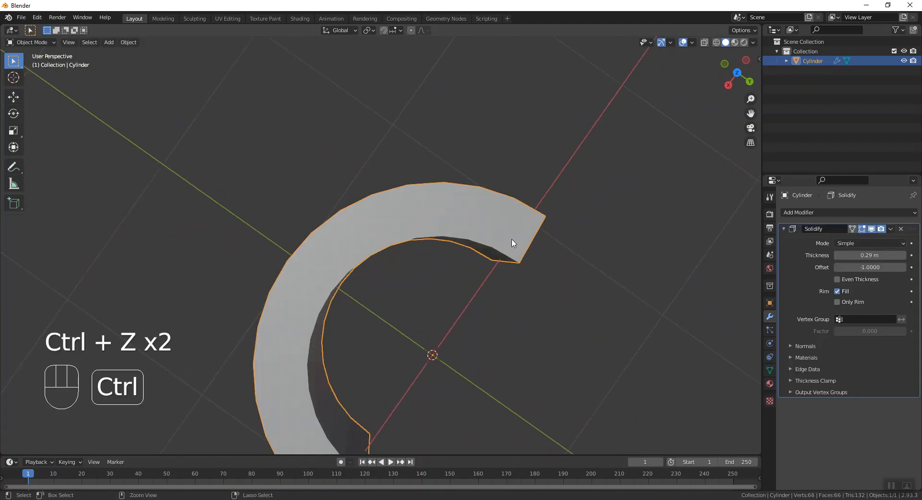
Add a Solidify modifier to the thin half-cylinder wall with a thickness of 0.16 m.
left_click(815, 214)
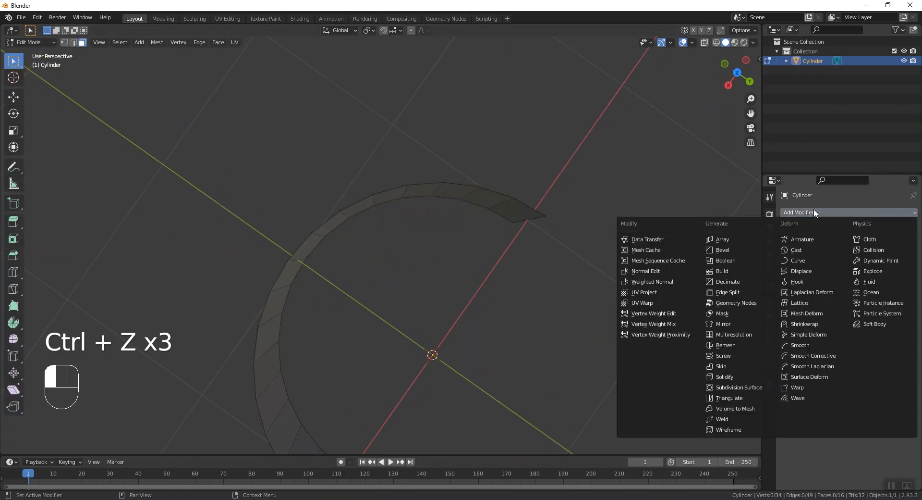
left_click(726, 377)
left_click_drag(870, 255, 895, 255)
Apply the 0.16 m Solidify modifier in Object Mode and resume editing the mesh.
key("Tab")
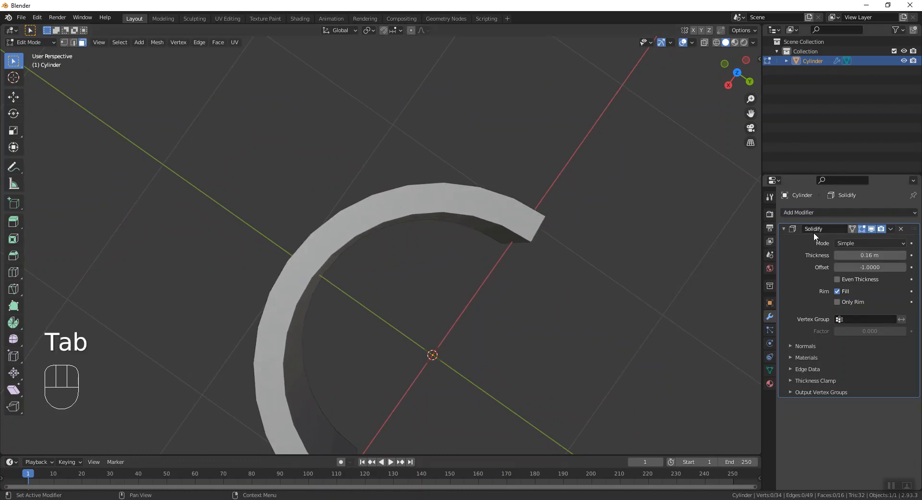
left_click(891, 229)
left_click(29, 43)
left_click(22, 51)
left_click(891, 228)
left_click(860, 238)
key("Tab")
middle_click_drag(547, 257, 432, 284)
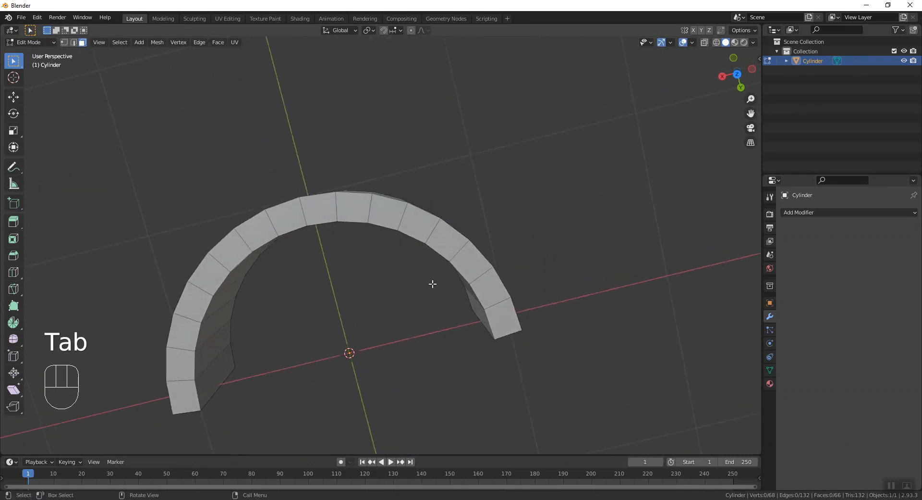
Move the two middle inner top edges outward along Y by about 0.2 m, using proportional editing with a size of about 0.32.
middle_click_drag(451, 231, 368, 218)
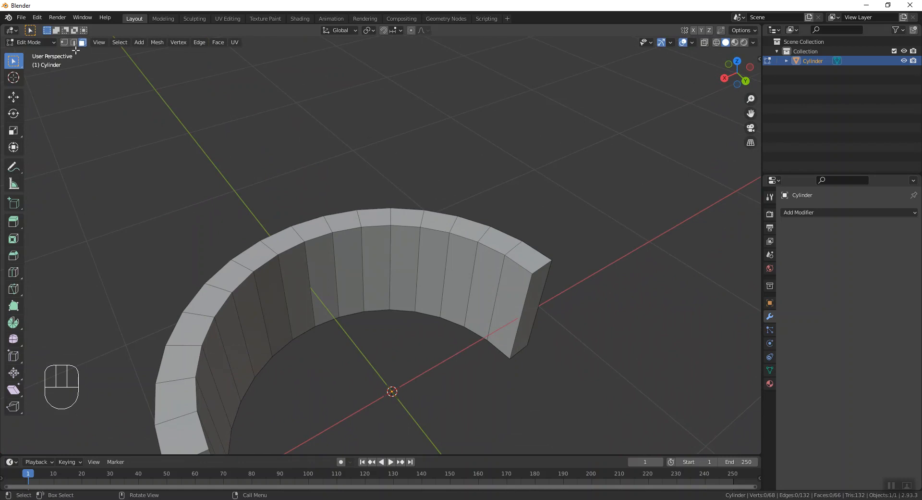
left_click(316, 239, "shift")
middle_click_drag(319, 243, 374, 218, "shift")
scroll(374, 218, "up", 3)
scroll(374, 218, "up", 1)
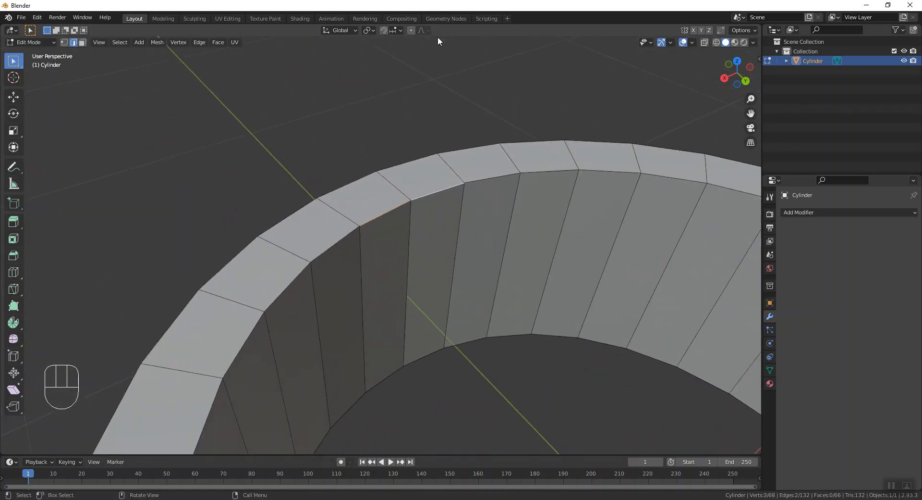
left_click(411, 30)
key("g")
scroll(451, 231, "up", 13)
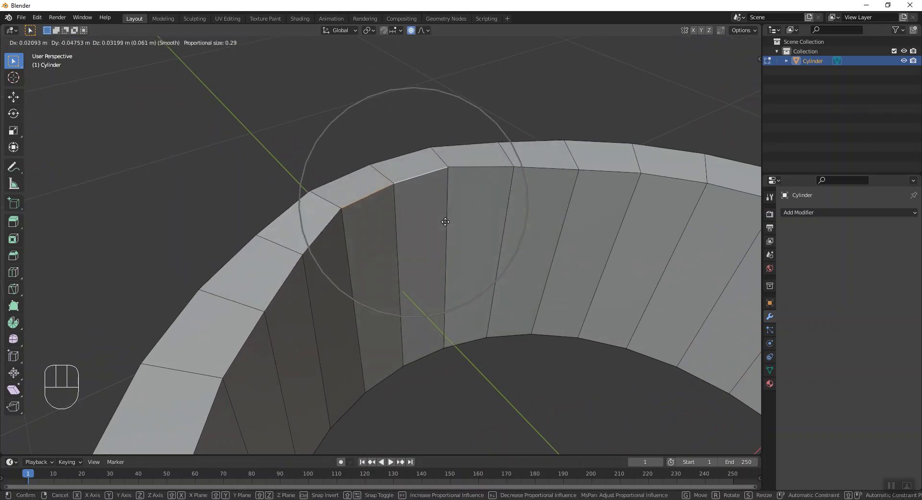
scroll(422, 198, "down", 5)
scroll(430, 212, "up", 5)
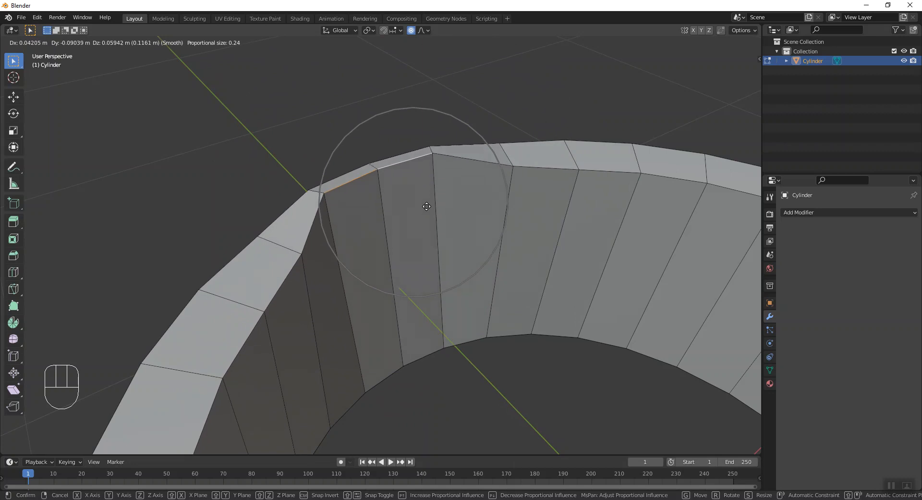
scroll(441, 215, "down", 2)
scroll(438, 214, "up", 1)
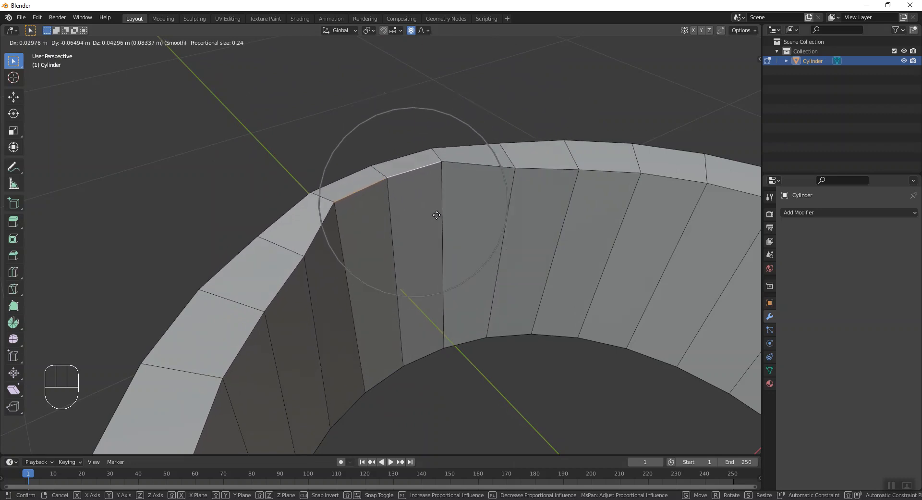
scroll(431, 210, "down", 2)
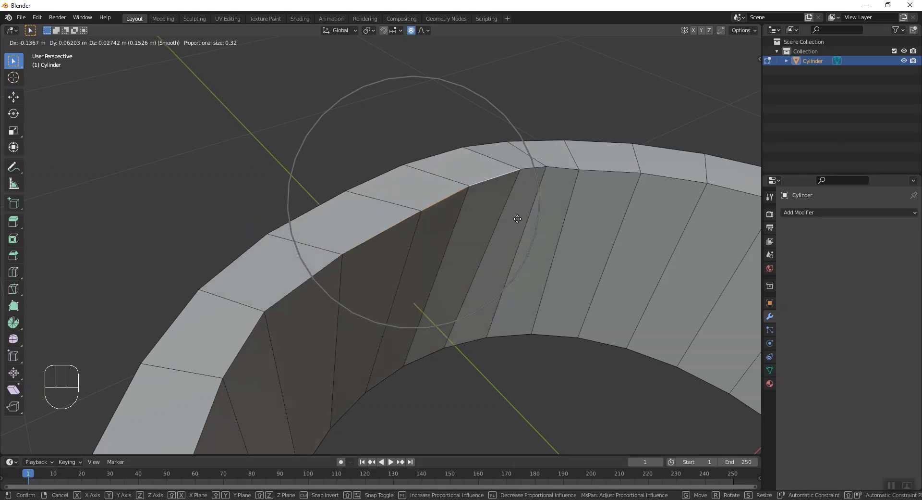
key("y")
mouse_move(437, 212)
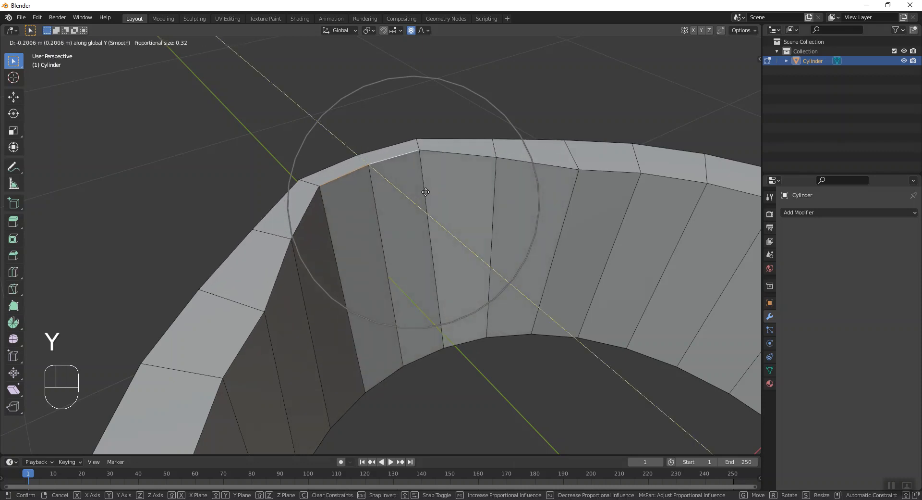
left_click(437, 180)
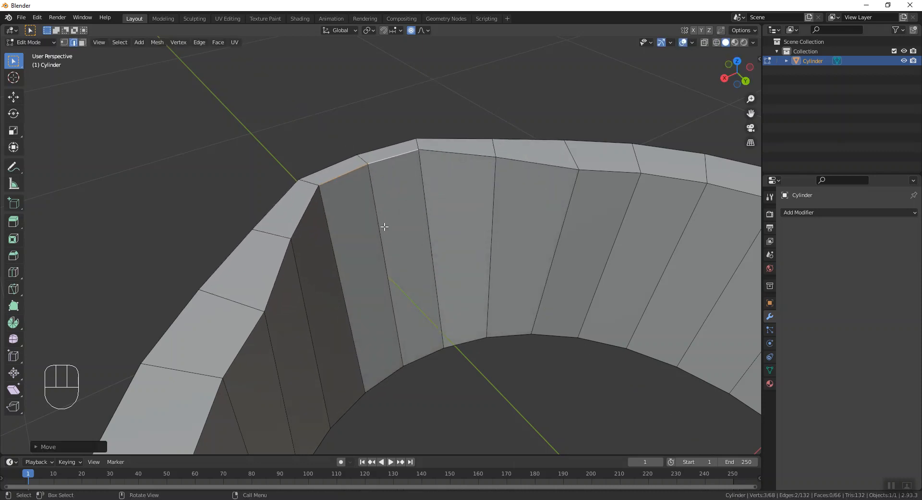
Move the two middle outer top edges inward along Y by about 0.06 m, with a proportional size of 0.18.
middle_click_drag(383, 226, 455, 213)
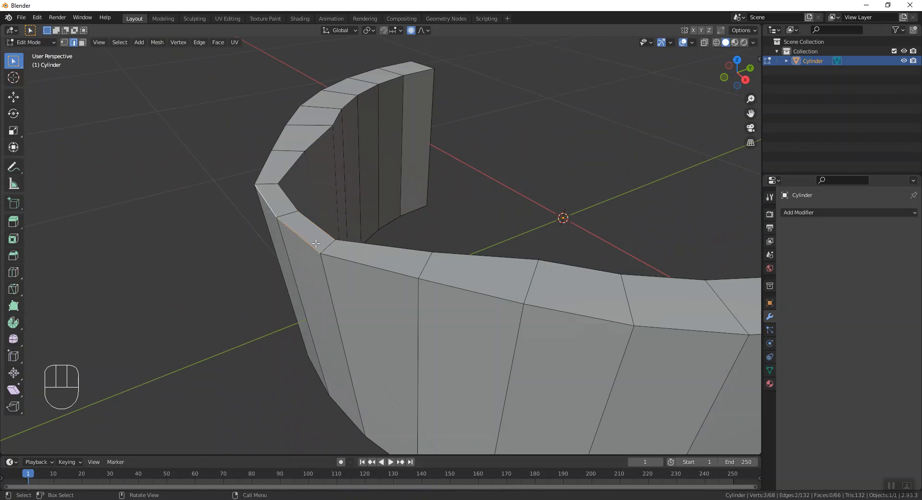
key("g")
key("y")
scroll(342, 237, "up", 7)
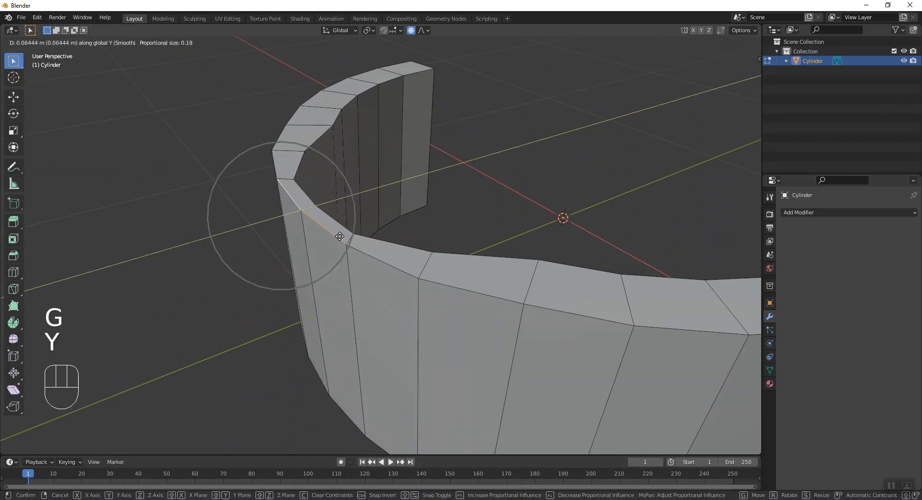
left_click(340, 235)
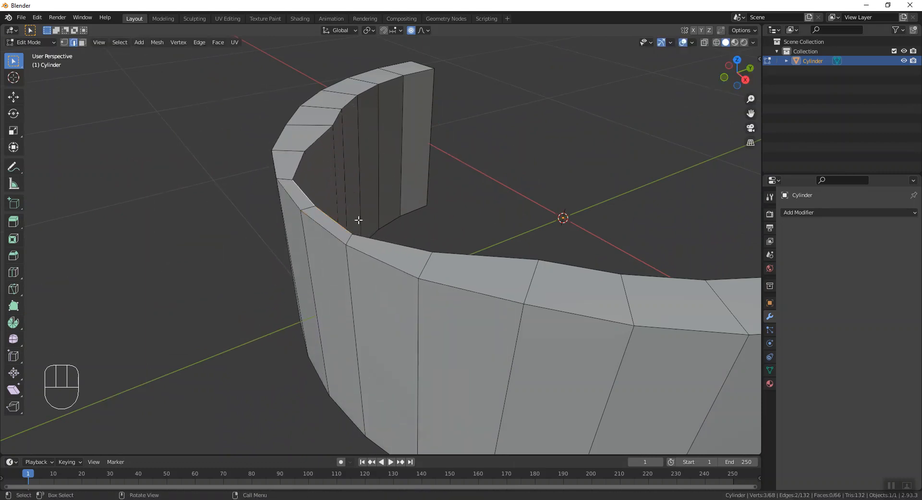
Move the two middle inner top edges back inward along Y with proportional editing.
key("g")
key("y")
left_click(405, 229)
middle_click_drag(385, 216, 395, 243)
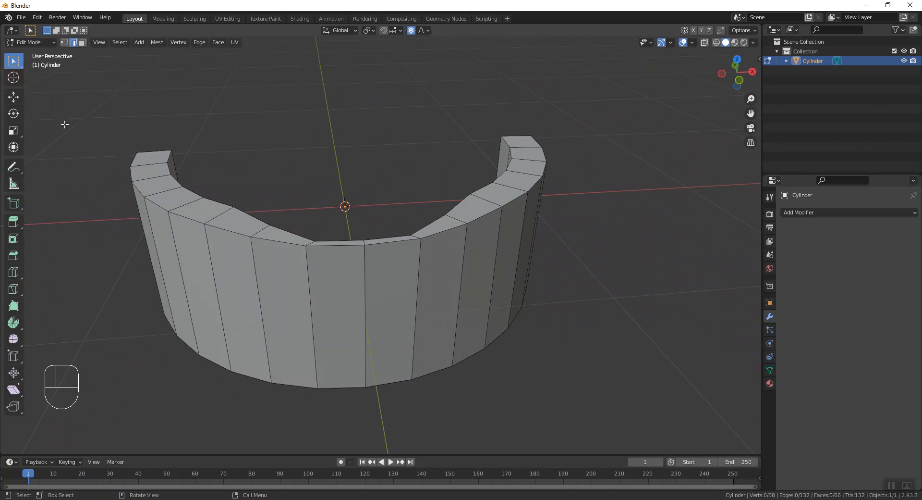
Add two vertical loop cuts to each wall segment, from the centre around both sides of the half-ring, using 2 cuts per loop.
left_click(14, 273)
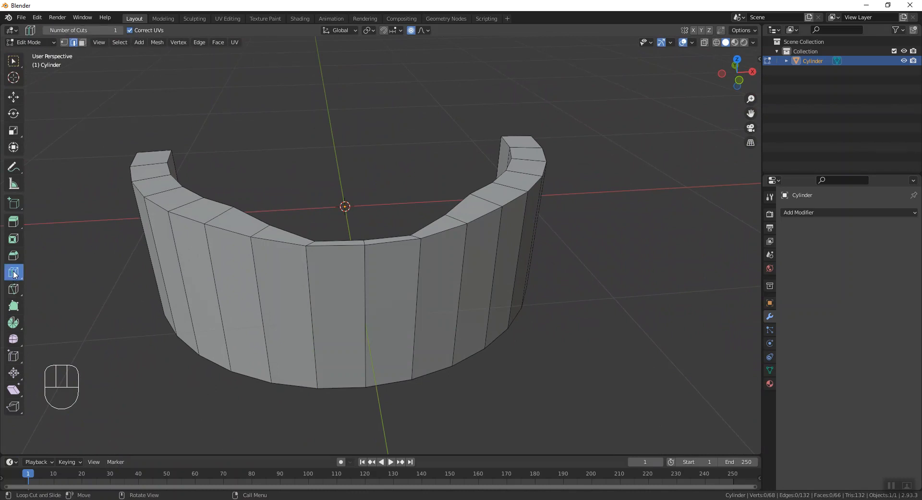
left_click(98, 32)
left_click(347, 249)
left_click(284, 246)
left_click(230, 233)
left_click(189, 219)
left_click(158, 205)
left_click(144, 190)
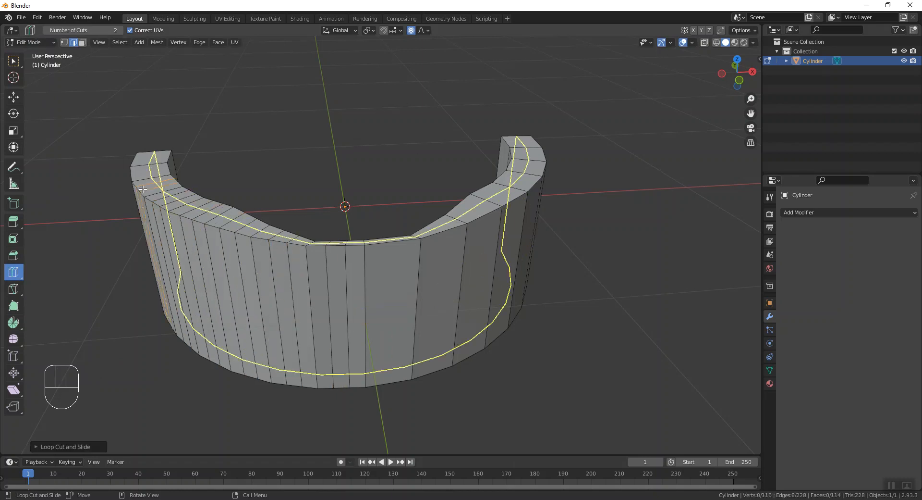
left_click(137, 176)
left_click(390, 253)
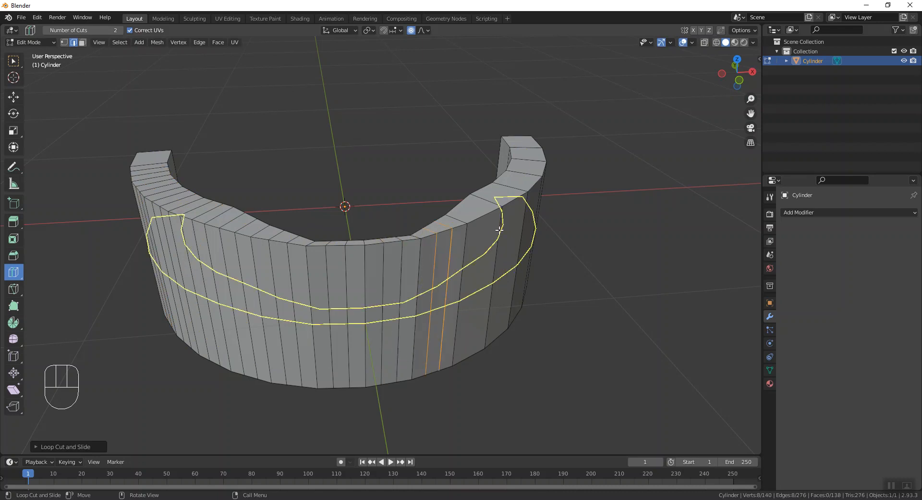
left_click(508, 207)
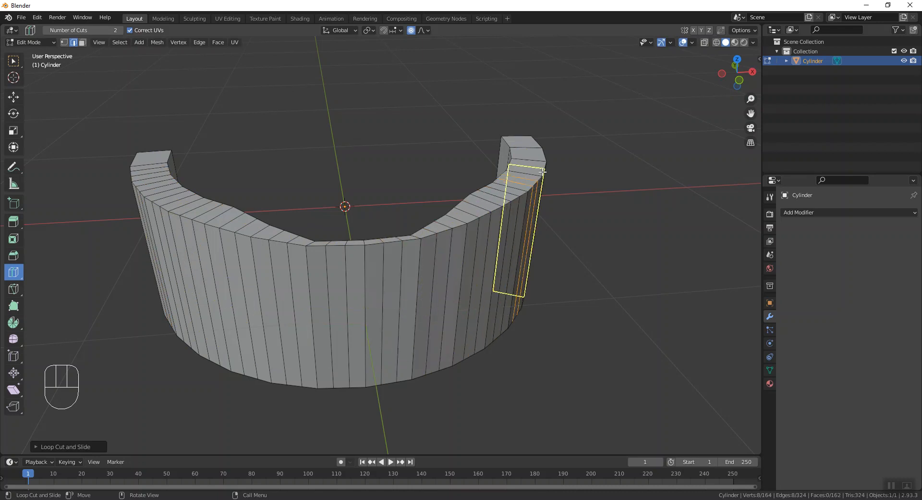
left_click(536, 182)
Slide the two loop cuts in the front segment beside the centre against that segment's bordering edges.
left_click(14, 62)
left_click(35, 266)
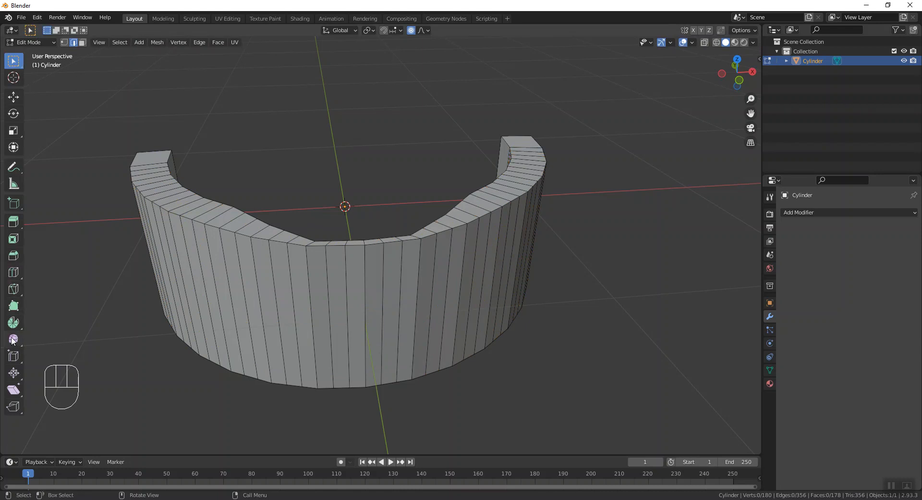
mouse_move(361, 304)
middle_mouse_down()
mouse_move(352, 277)
mouse_move(355, 296)
middle_mouse_up()
left_click(355, 295, "alt")
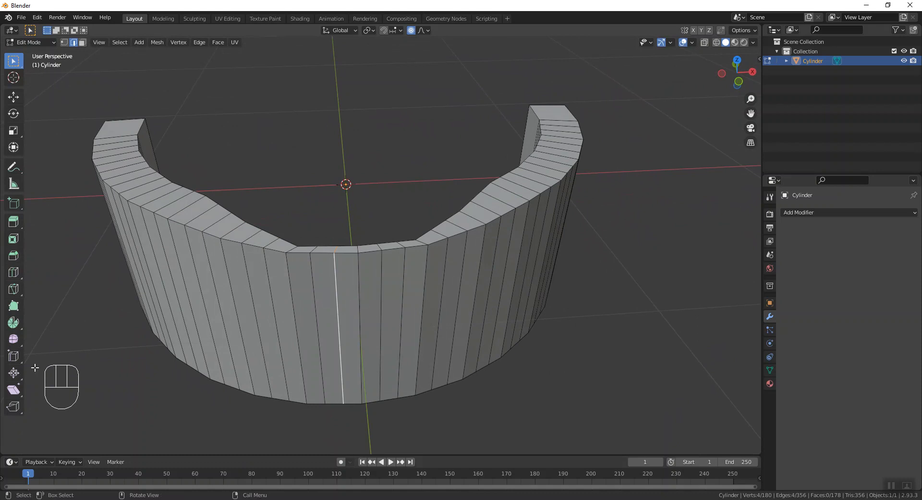
left_click(13, 357)
left_click_drag(332, 291, 281, 287)
left_click(308, 290, "alt")
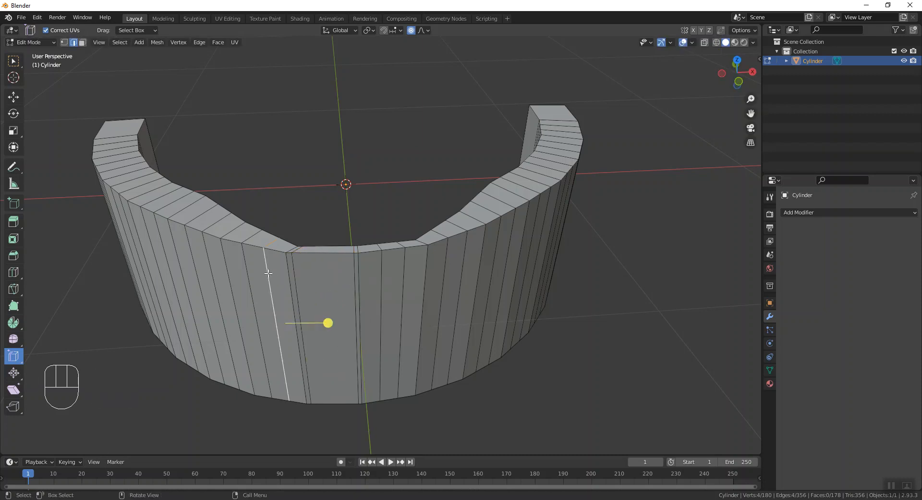
Slide the loop cuts in the second and third segments on the negative X half against their bordering edges.
left_click_drag(322, 325, 288, 323)
left_click(250, 285, "alt")
left_click(274, 317, "alt")
middle_click_drag(259, 315, 360, 341, "shift")
left_click_drag(364, 342, 348, 335)
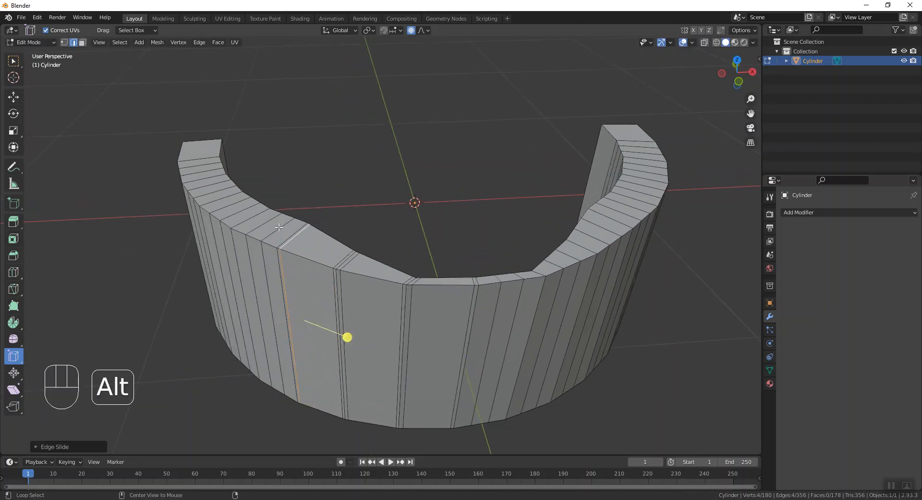
Continue edge-sliding the loop cuts in the following segments of the negative X half against their borders.
left_click(251, 294, "alt")
left_click_drag(251, 294, 227, 284)
left_click(241, 286, "alt")
left_click_drag(272, 321, 265, 304)
left_click(284, 320, "alt")
left_click(187, 251, "alt")
left_click_drag(188, 251, 197, 226)
left_click(203, 187, "alt")
Slide the remaining loop cuts near the negative X end of the wall against their bordering edges.
middle_click_drag(198, 226, 173, 392)
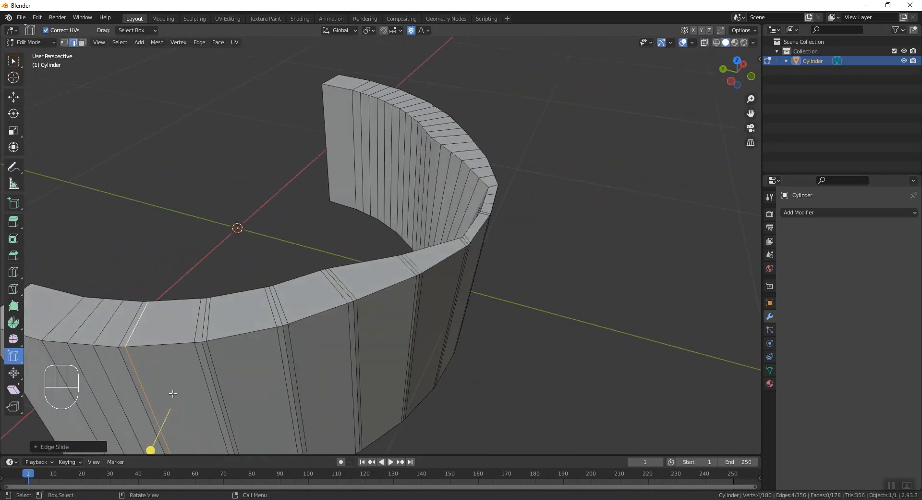
left_click_drag(149, 450, 153, 452)
left_click(120, 395, "alt")
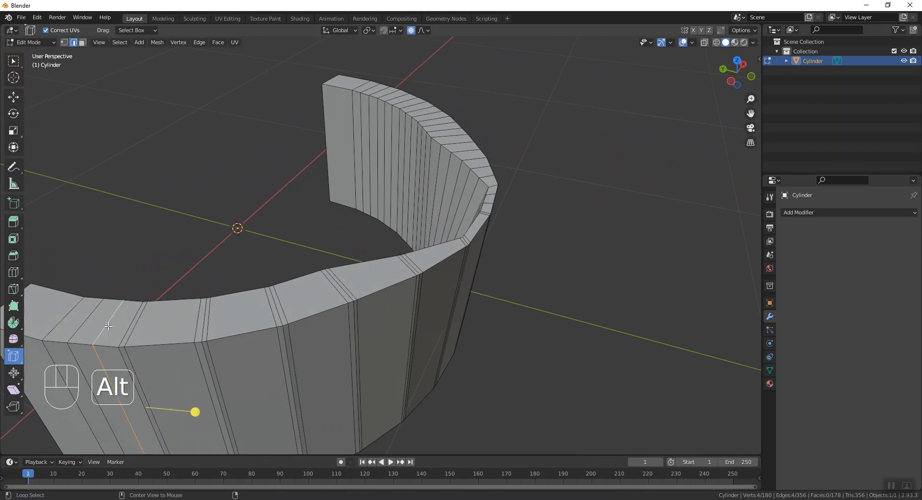
left_click_drag(191, 412, 207, 414)
left_click(91, 386, "alt")
left_click_drag(151, 403, 160, 405)
middle_click_drag(161, 405, 375, 167)
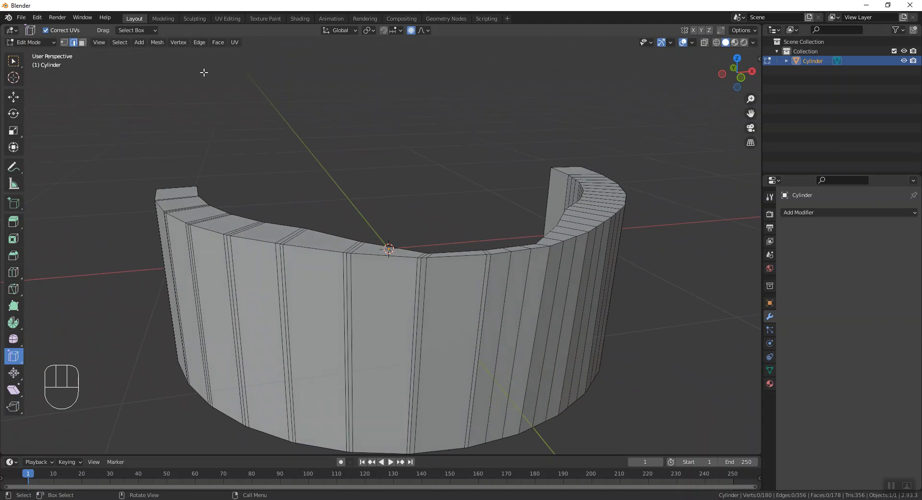
Delete all faces on the positive X half of the wall, selecting them through the mesh in front view with X-ray.
left_click(83, 42)
middle_click_drag(475, 346, 487, 266)
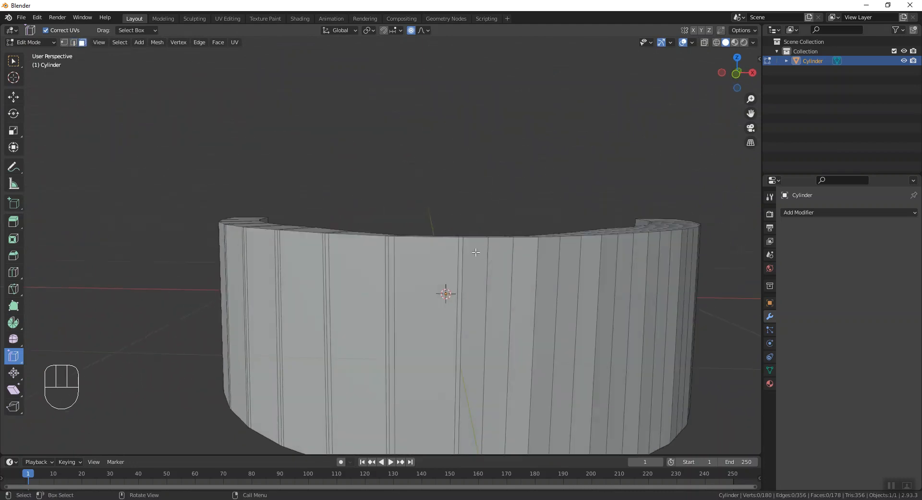
key("KP_1")
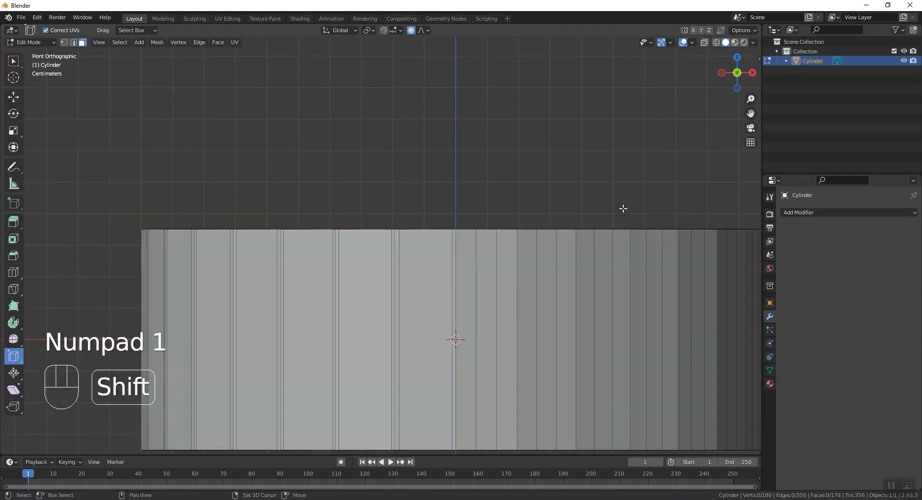
middle_click_drag(650, 187, 673, 48, "shift")
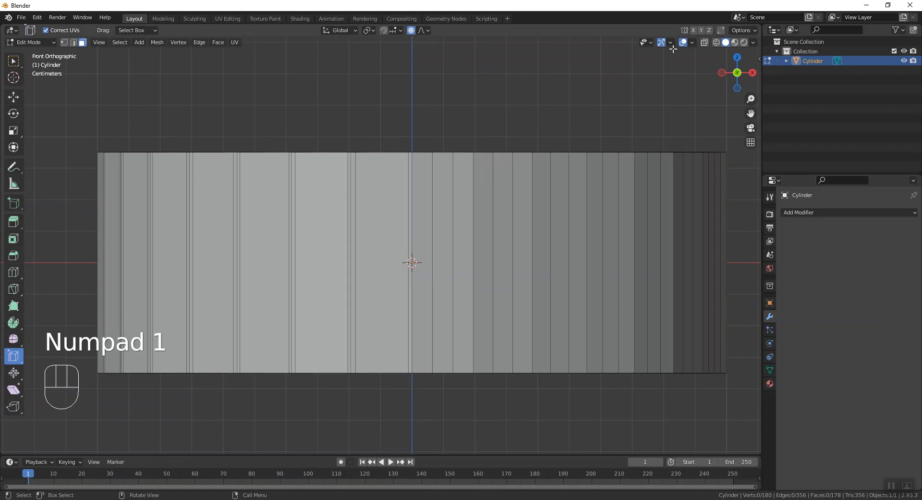
left_click(705, 42)
left_click_drag(734, 122, 412, 418)
key("x")
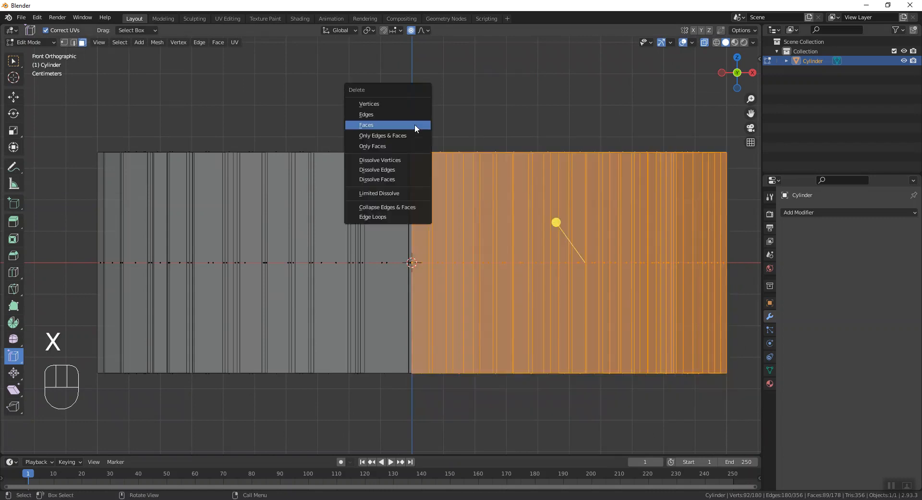
left_click(414, 124)
Turn off X-ray and add a Mirror modifier on the X axis to rebuild the missing half.
middle_click_drag(414, 124, 531, 220)
left_click(705, 42)
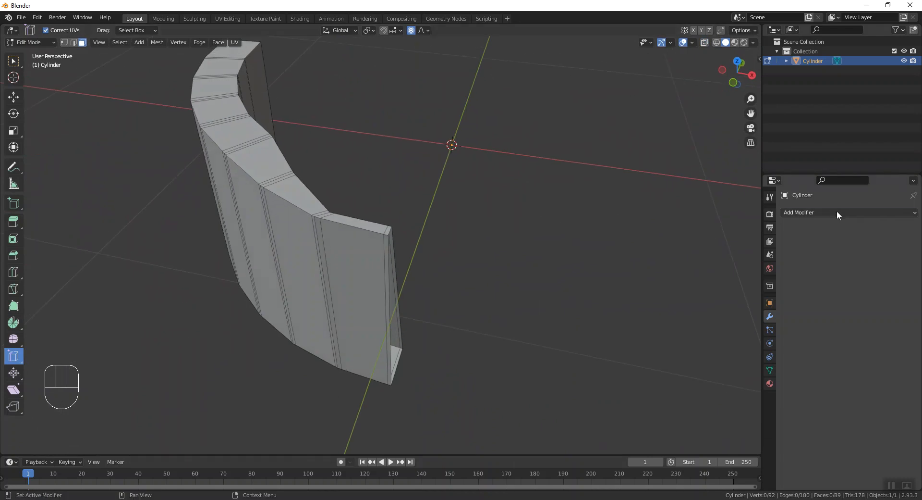
left_click(837, 210)
left_click(718, 325)
middle_click_drag(718, 325, 334, 222)
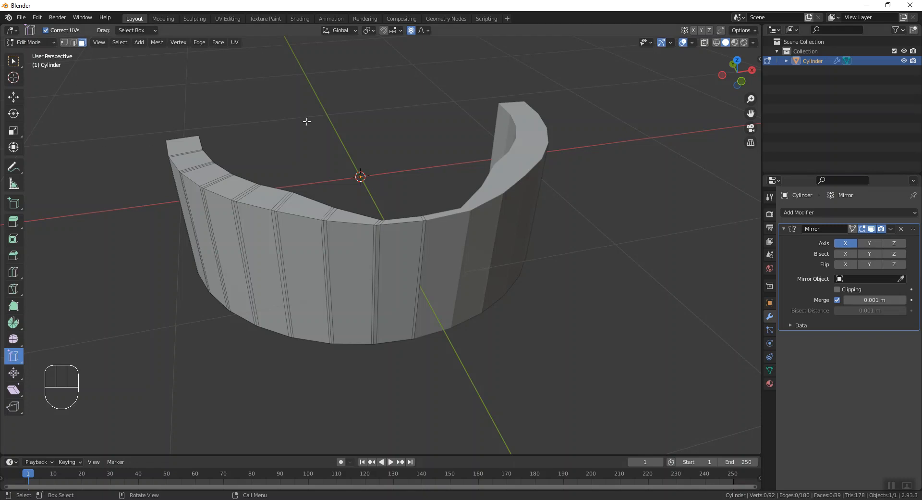
Apply Shade Smooth to all faces of the wall and return to Object Mode.
key("Tab")
key("Tab")
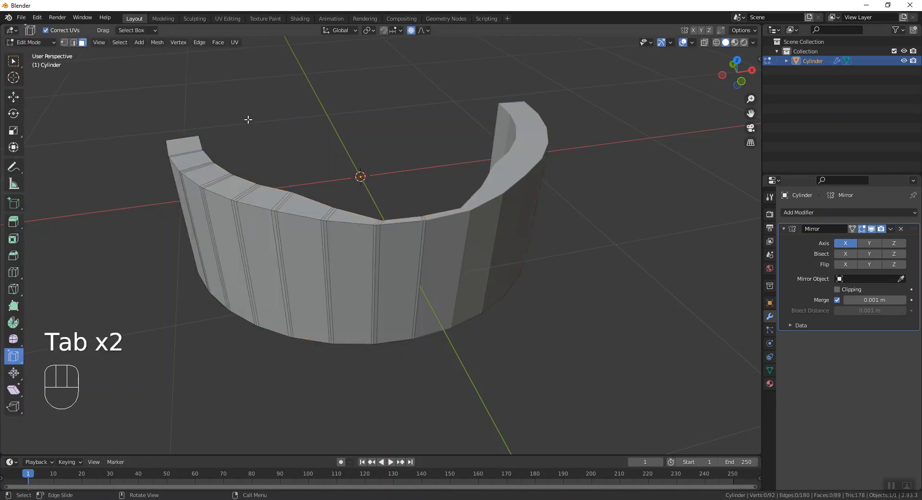
key("a")
right_click(250, 117)
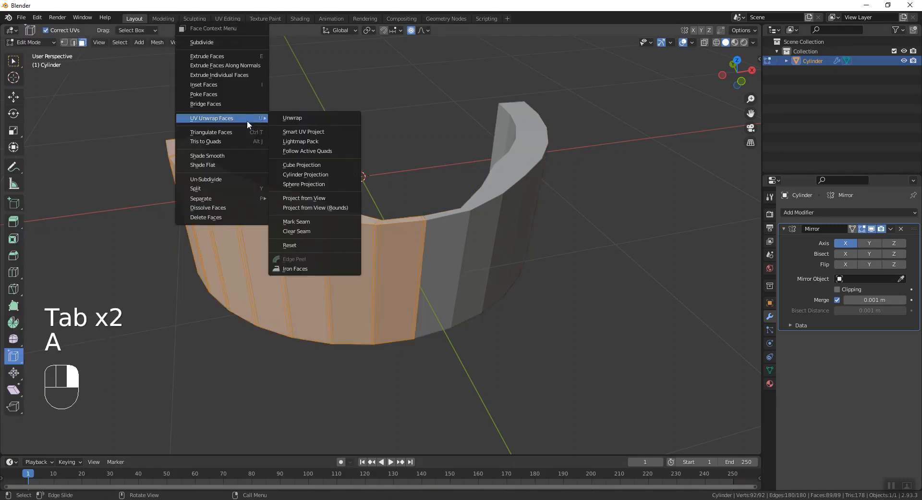
left_click(233, 154)
key("Tab")
mouse_move(465, 193)
middle_mouse_down()
mouse_move(358, 173)
mouse_move(388, 277)
middle_mouse_up()
middle_click_drag(338, 260, 365, 168)
left_click(354, 159)
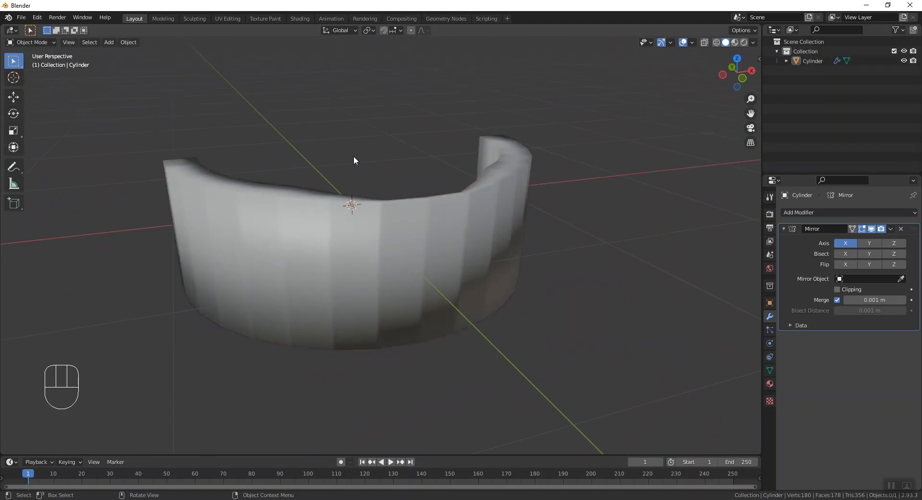
Resume mesh editing in edge selection and rotate the edge loop near the centre about Z, with a proportional size of 0.16.
left_click(40, 43)
left_click(29, 53)
middle_click_drag(386, 111, 411, 195)
scroll(411, 195, "up", 4)
middle_click_drag(117, 72, 89, 91)
left_click(74, 42)
middle_click_drag(376, 241, 388, 311)
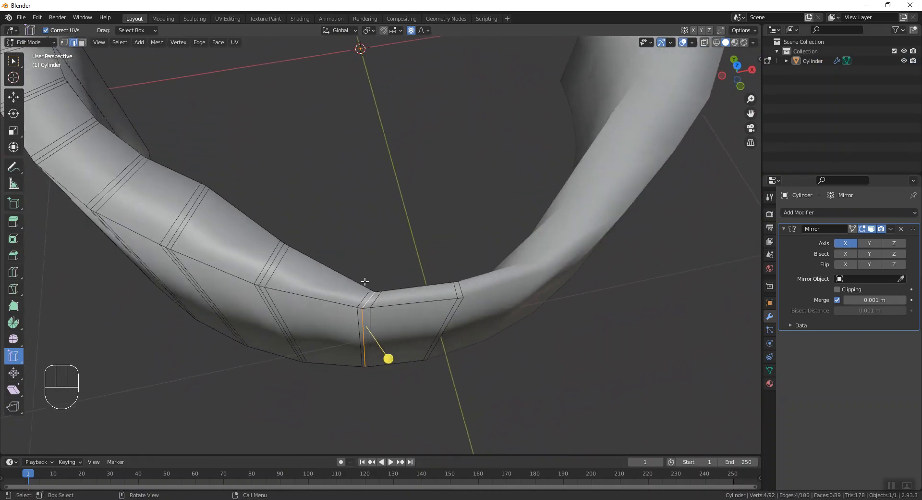
key("r")
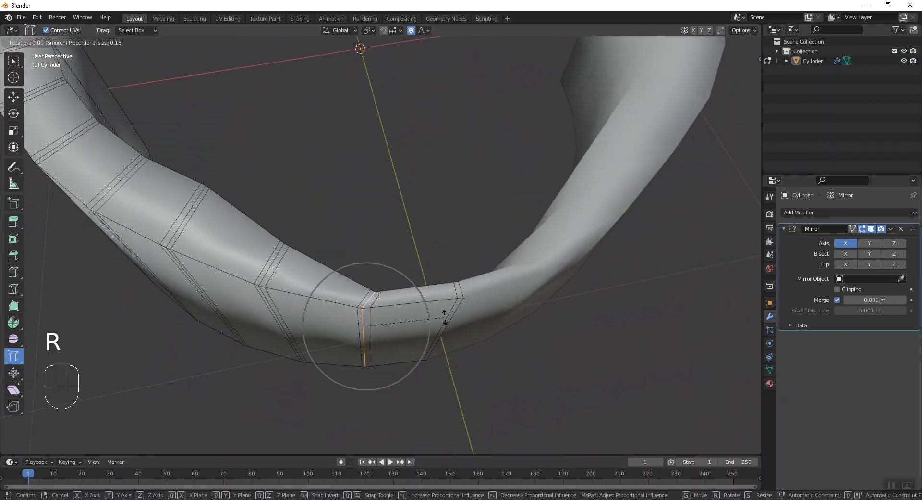
key("z")
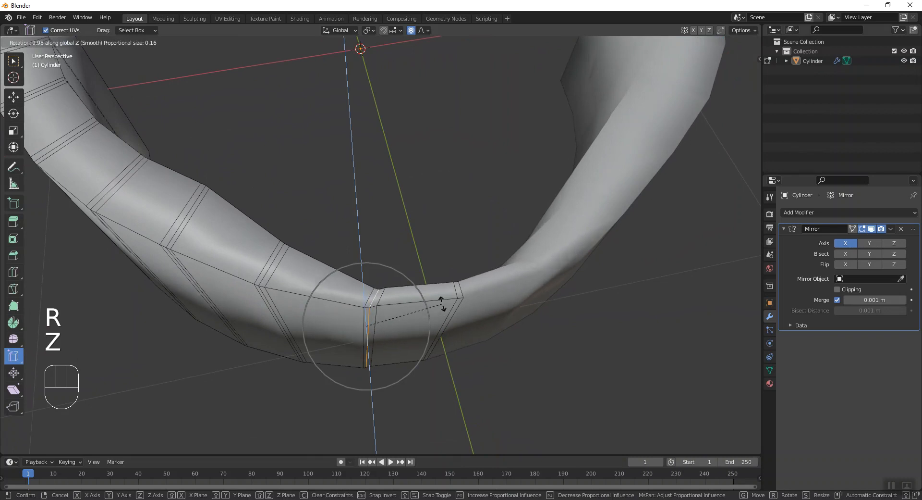
left_click(401, 345)
Adjust the same edge loop with a small move and a free rotation, using a proportional size of 0.16.
key("g")
left_click(397, 346)
middle_click_drag(397, 345, 406, 157)
key("r")
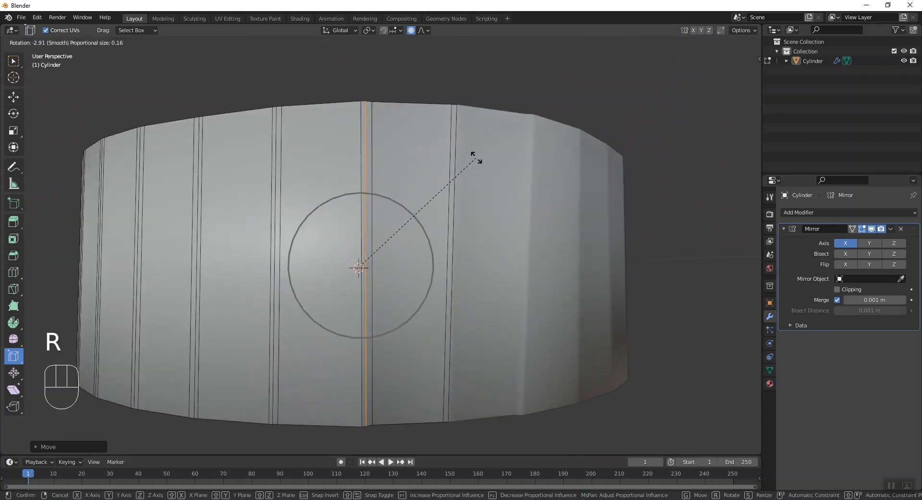
left_click(422, 86)
middle_click_drag(421, 86, 416, 195)
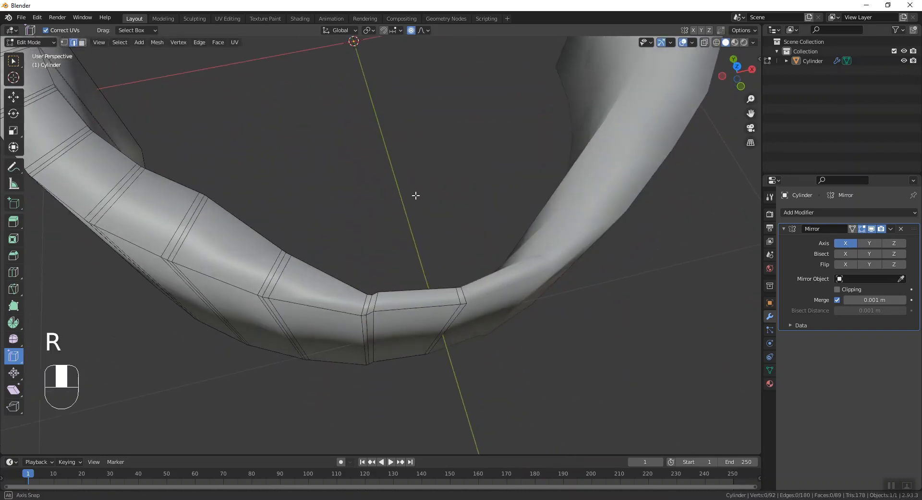
Rotate the middle edge loop at the next segment border by about 6° around Z, with a proportional size of 0.16.
left_click(279, 268)
key("super")
left_click(337, 280)
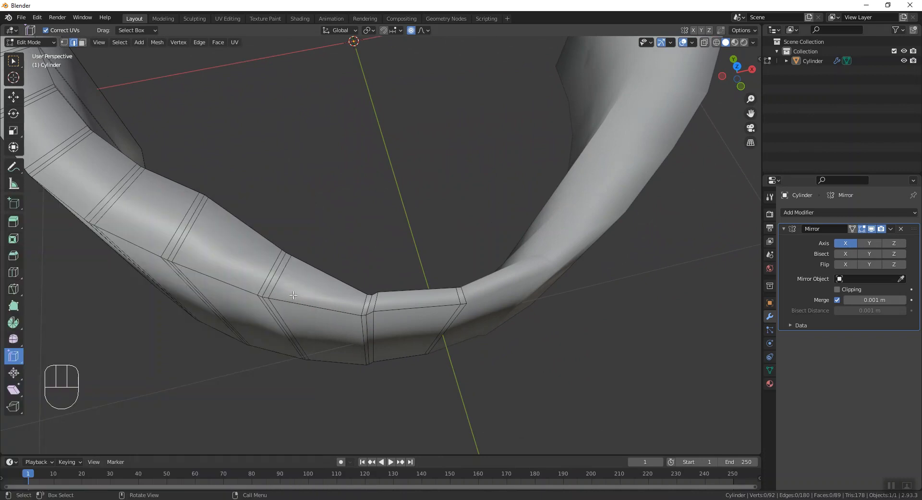
left_click(276, 271, "alt")
key("r")
key("z")
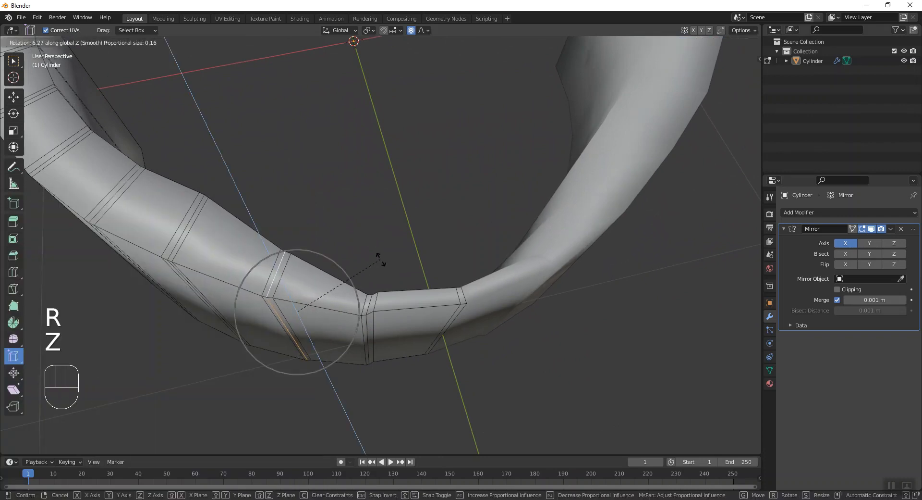
left_click(379, 264)
middle_click_drag(380, 263, 341, 273)
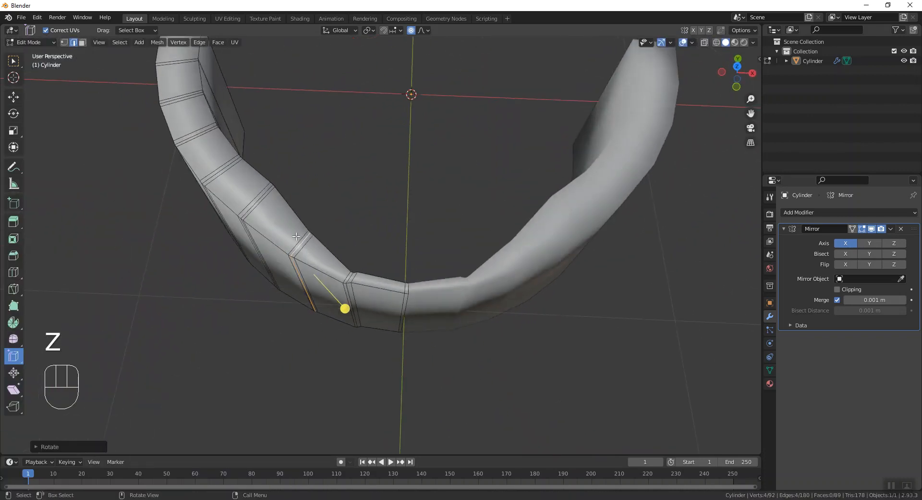
Lower the top cross edges at the segment borders and wall end by about 0.004 m along Z, with a proportional size of 0.02.
left_click(405, 222)
middle_click_drag(405, 222, 389, 241)
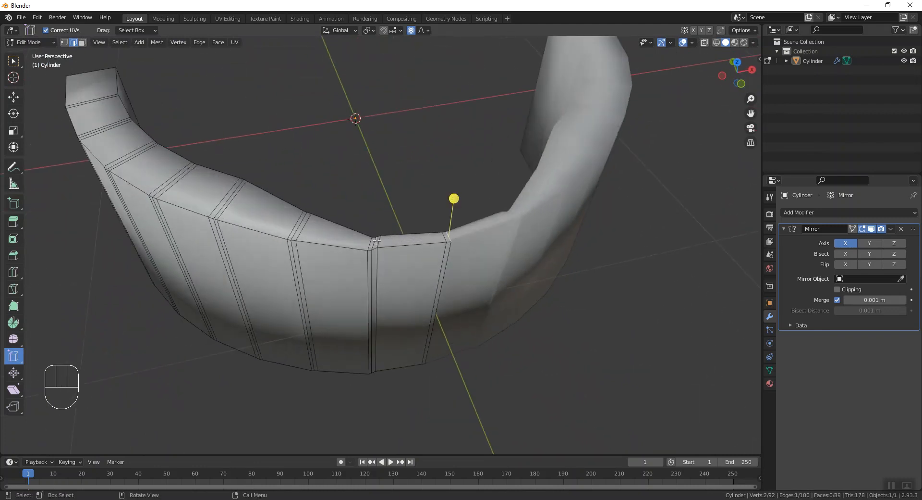
left_click(375, 246, "shift")
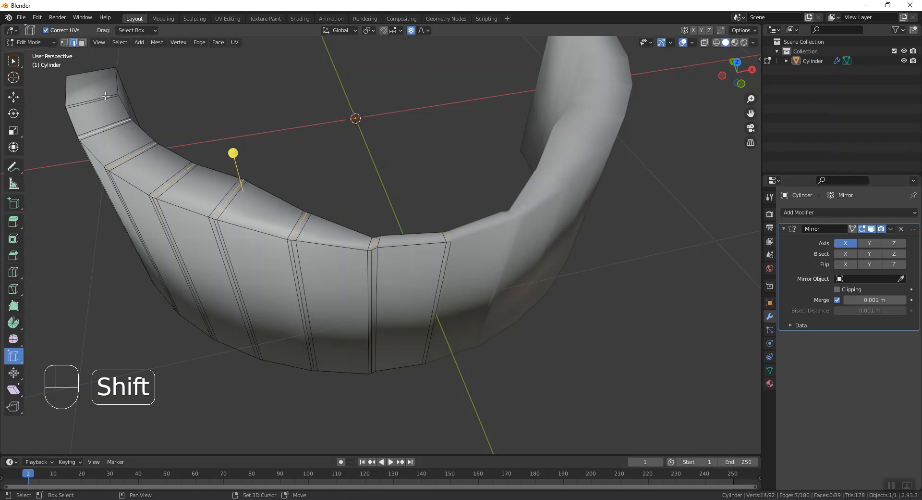
left_click(99, 68, "shift")
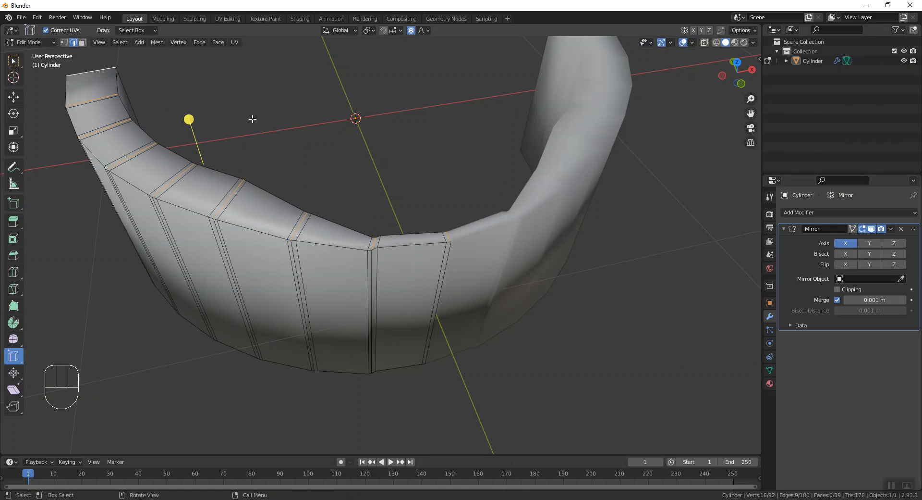
key("g")
key("z")
scroll(254, 120, "up", 20)
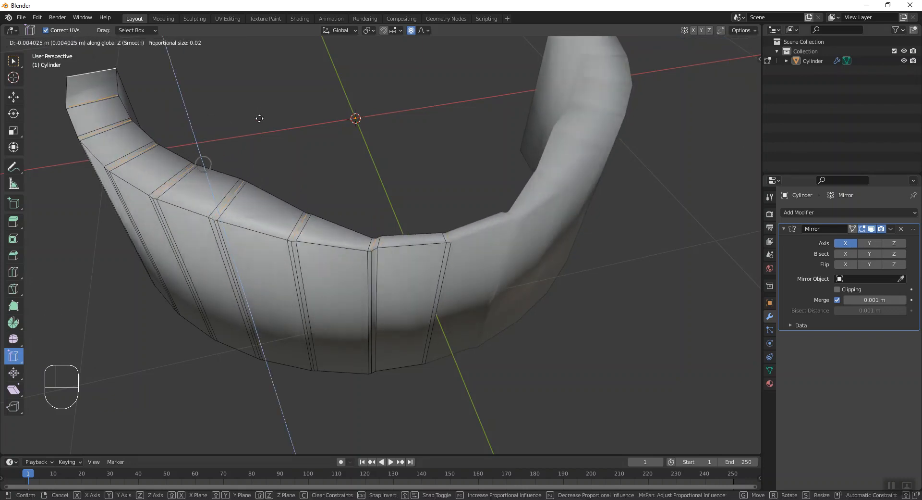
left_click(259, 118)
Move the same top cross edges further down along Z to form grooves between the wall segments.
middle_click_drag(269, 137, 511, 276)
key("g")
key("z")
left_click(307, 113)
key("Tab")
key("Tab")
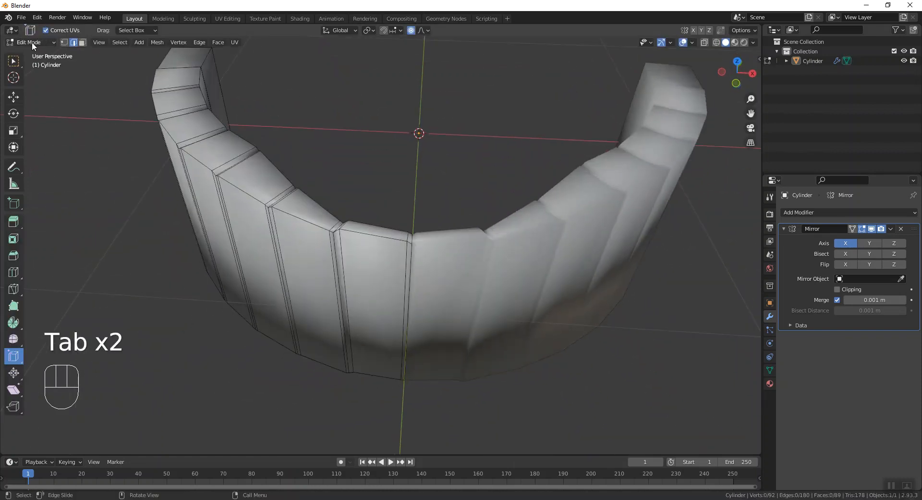
Add a single lengthwise loop cut along the middle of the wall's top surface.
left_click(13, 273)
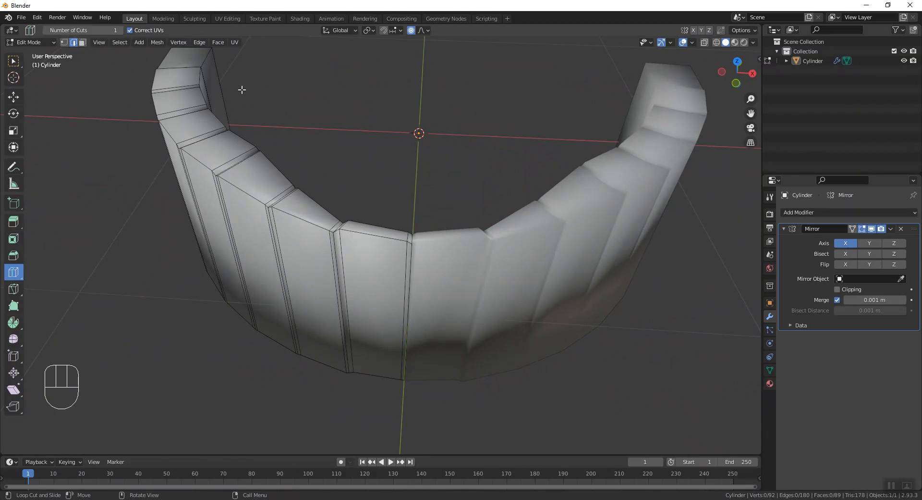
left_click(181, 57)
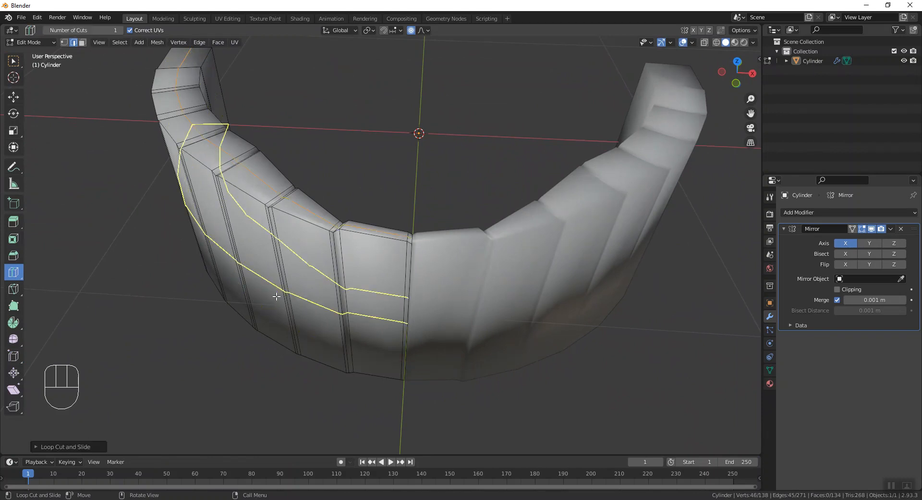
Add three horizontal loop cuts around the wall: at mid-height, between mid-height and the top, and between mid-height and the base.
middle_click_drag(277, 296, 310, 218)
left_click(326, 211)
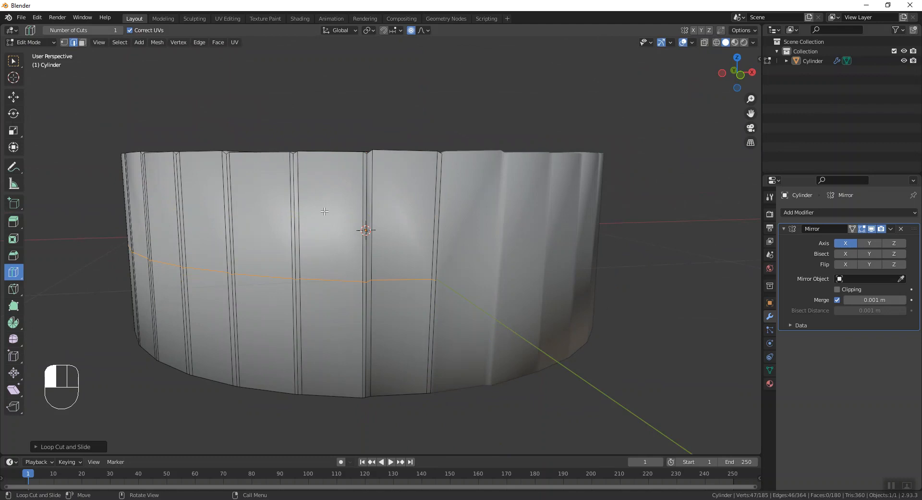
left_click(312, 211)
left_click(311, 337)
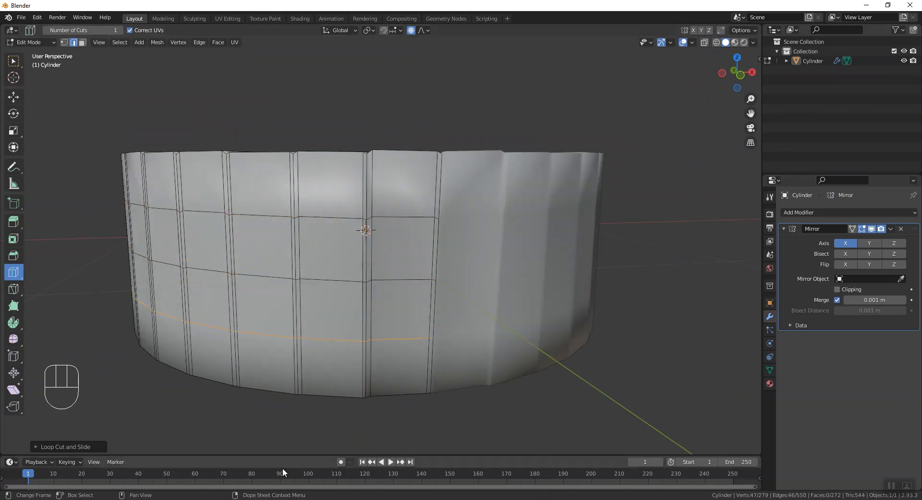
left_click(13, 60)
left_click(29, 42)
left_click(32, 50)
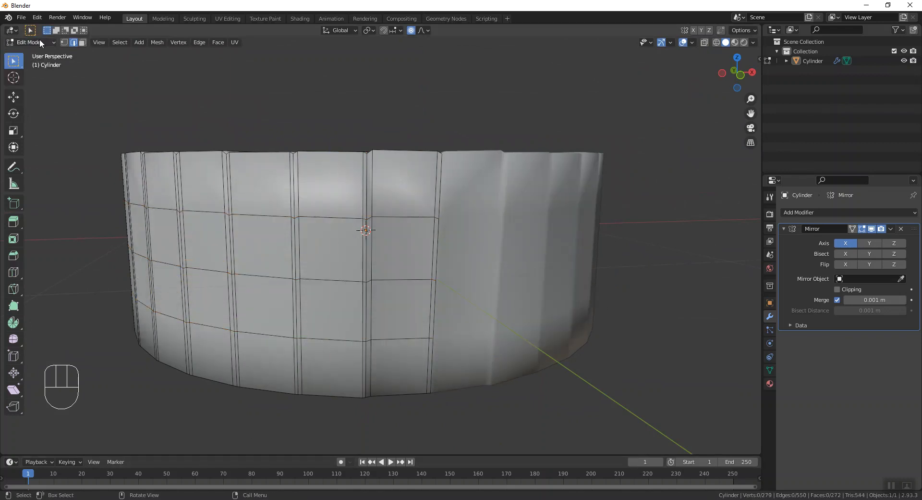
Smooth the vertices of the three horizontal face bands below the wall's upper loop cut.
middle_click_drag(304, 127, 134, 193)
key("Tab")
left_click(82, 43)
left_click(273, 236, "alt")
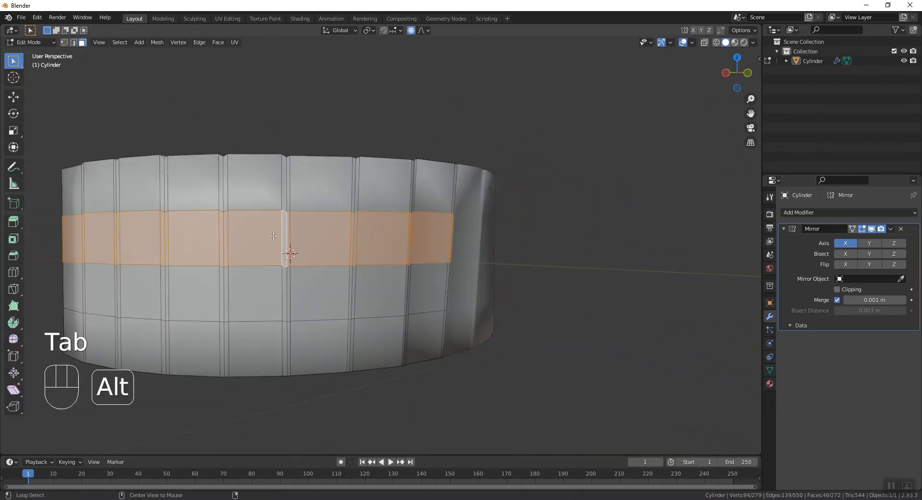
left_click(281, 300, "alt+shift")
left_click(276, 335, "alt+shift")
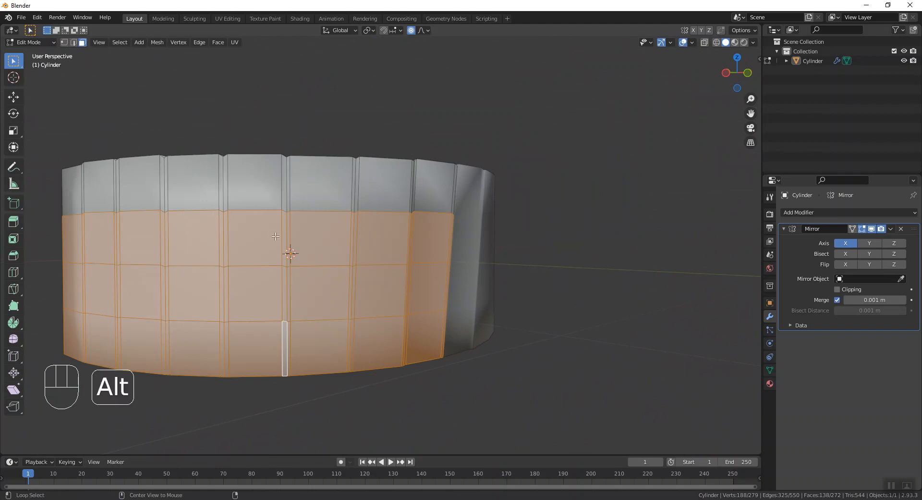
left_click(278, 187, "alt")
key("ctrl+z")
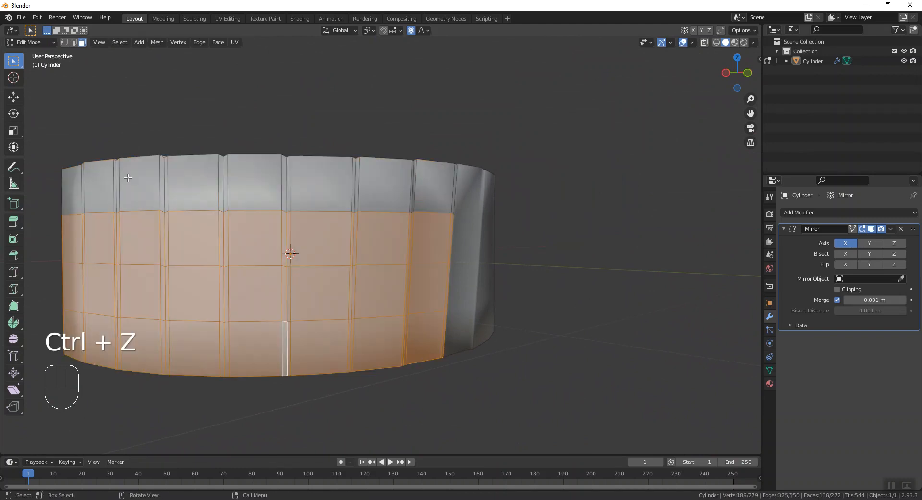
middle_click_drag(407, 152, 53, 136)
key("1")
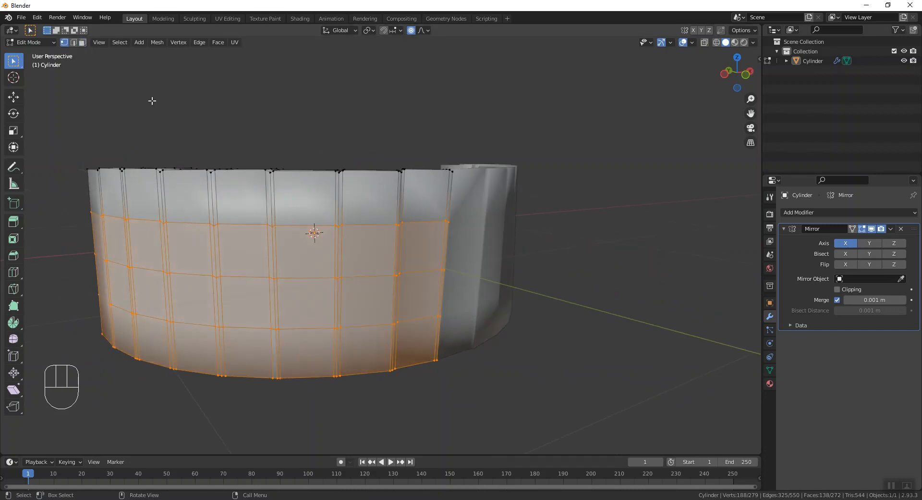
right_click(123, 101)
left_click(119, 216)
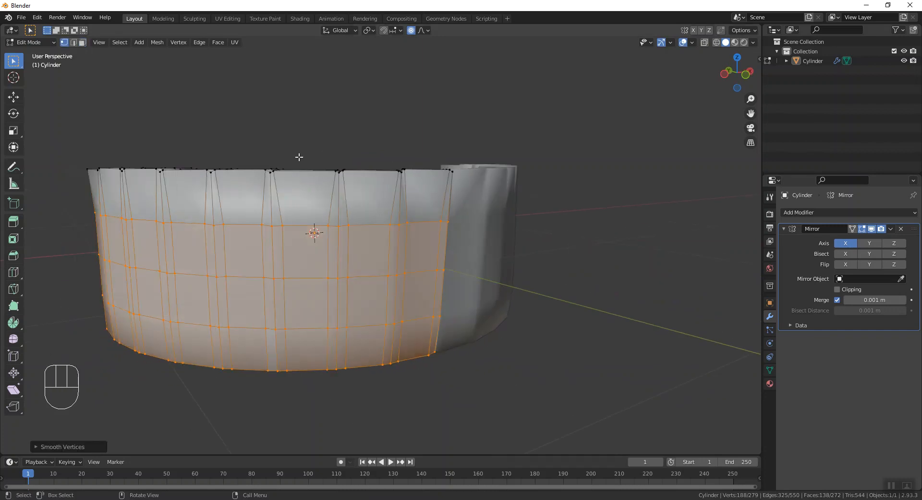
Select the vertical edge loop at the mirror seam in the middle of the wall.
key("Tab")
middle_click_drag(362, 138, 115, 239)
middle_click_drag(548, 223, 294, 180)
left_click(31, 43)
left_click(30, 63)
middle_click_drag(432, 140, 319, 140, "shift")
scroll(360, 106, "up", 3)
left_click(73, 42)
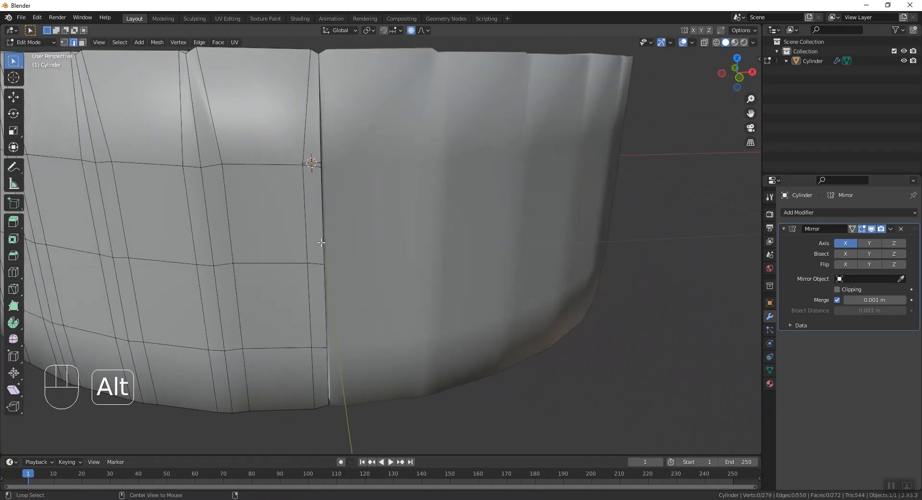
left_click(336, 252, "alt")
key("g")
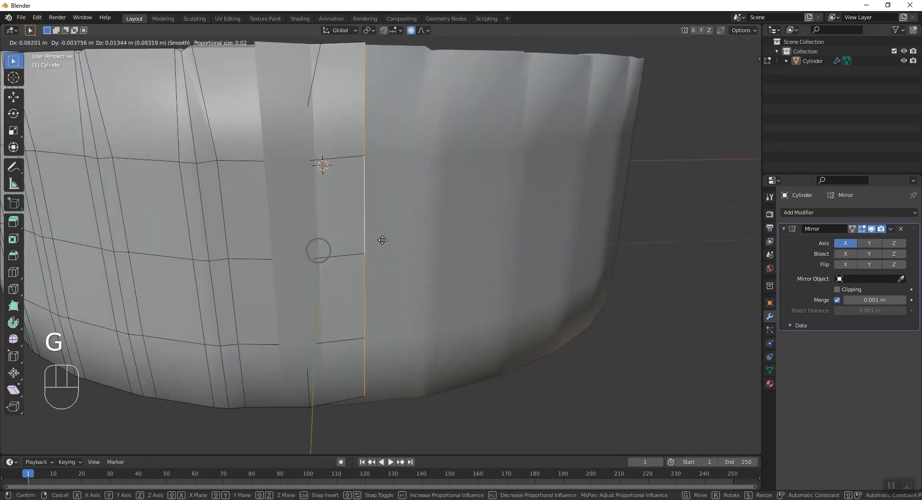
key("Escape")
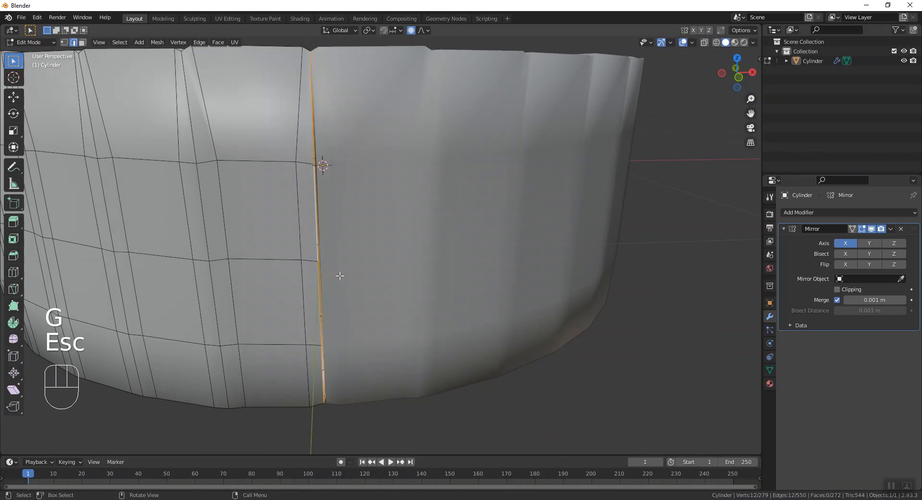
scroll(340, 276, "down", 6)
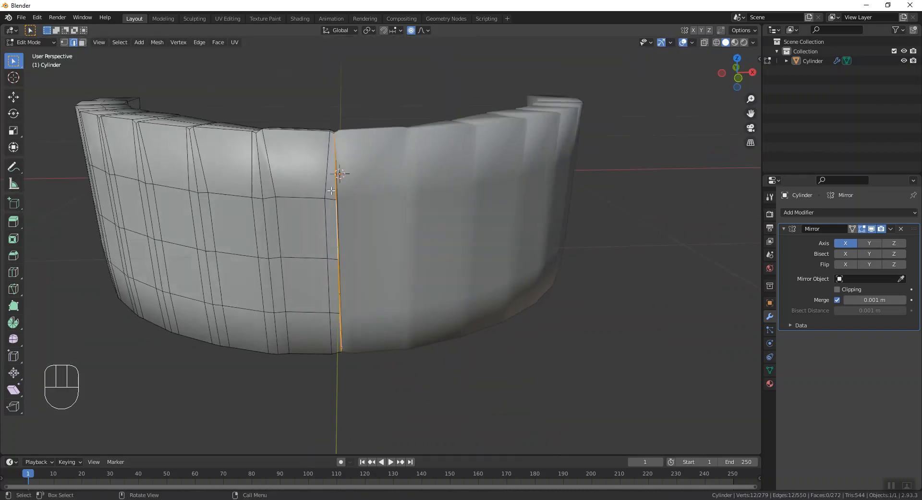
key("g")
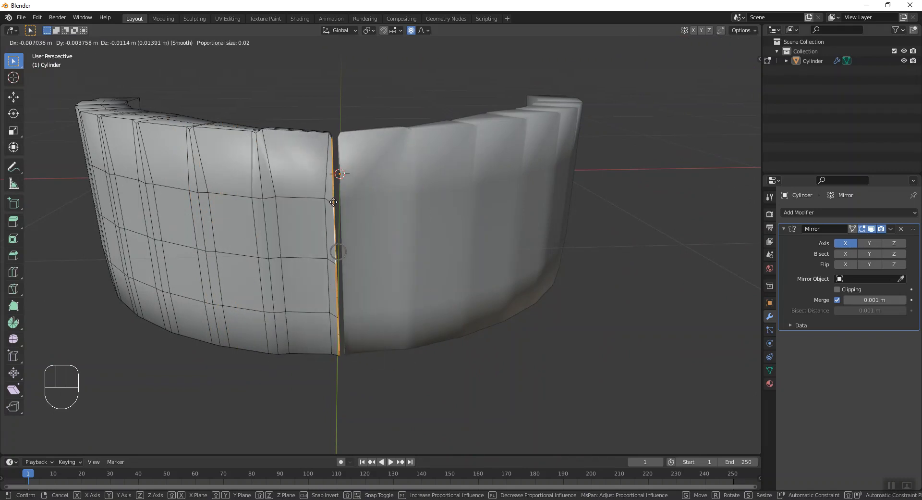
key("Escape")
Enable Clipping on the Mirror modifier and move the seam edge loop along X against the mirror plane.
left_click(847, 290)
key("g")
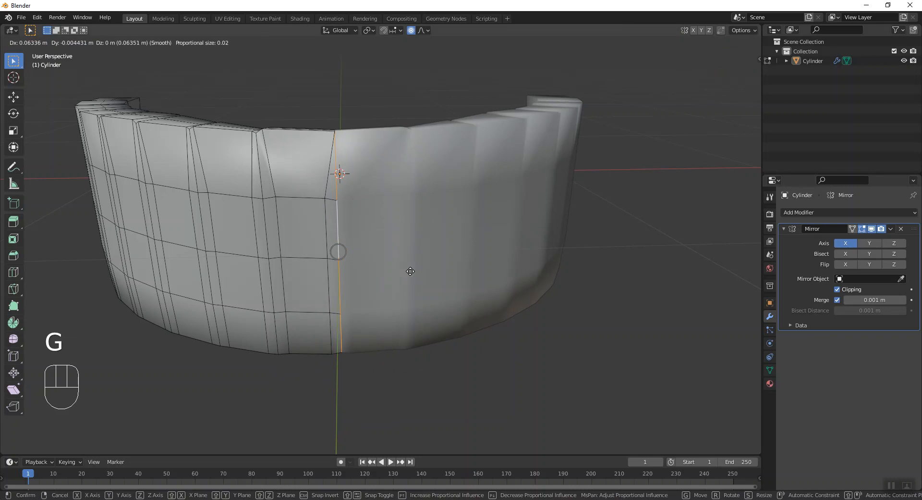
key("x")
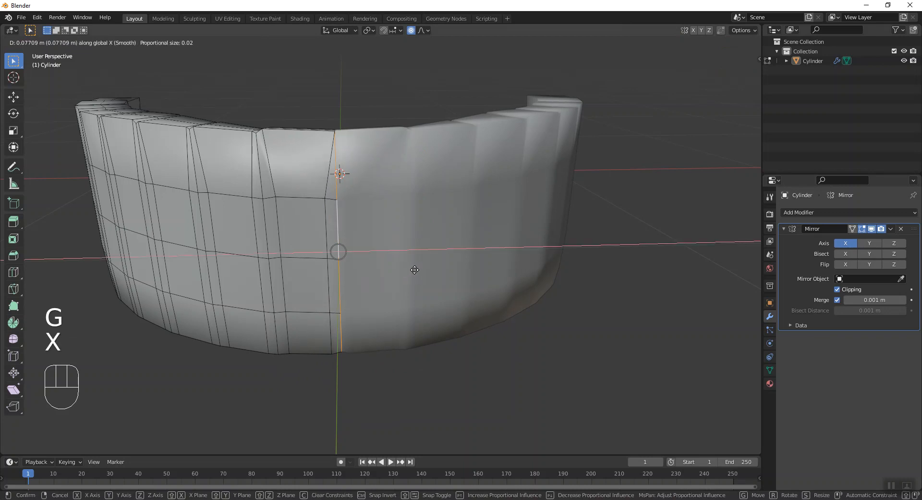
left_click(452, 278)
left_click(519, 385)
middle_click_drag(416, 278, 376, 190)
left_click(421, 192, "alt")
key("g")
left_click(421, 191)
left_click(422, 193)
key("ctrl+z")
key("ctrl+z")
key("ctrl+z")
key("ctrl+z")
key("ctrl+z")
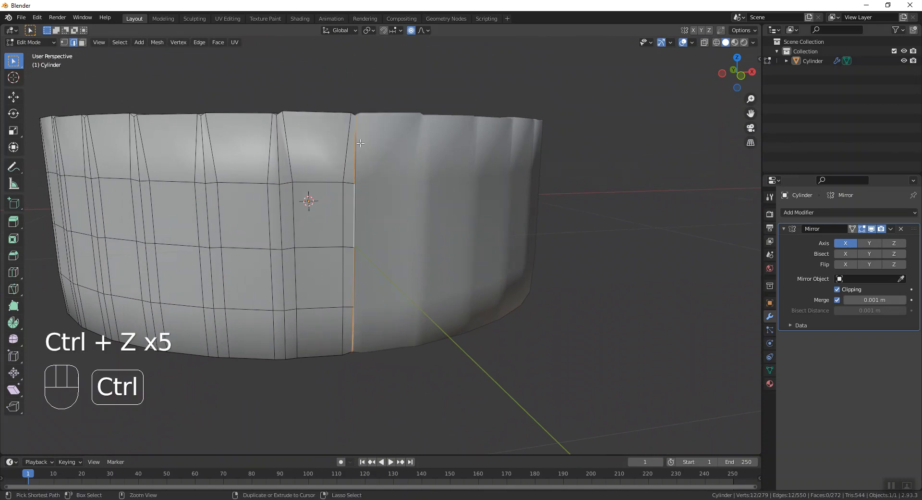
Move the whole seam edge loop about 0.24 m along global X against the mirror plane, with proportional editing off.
left_click(356, 139)
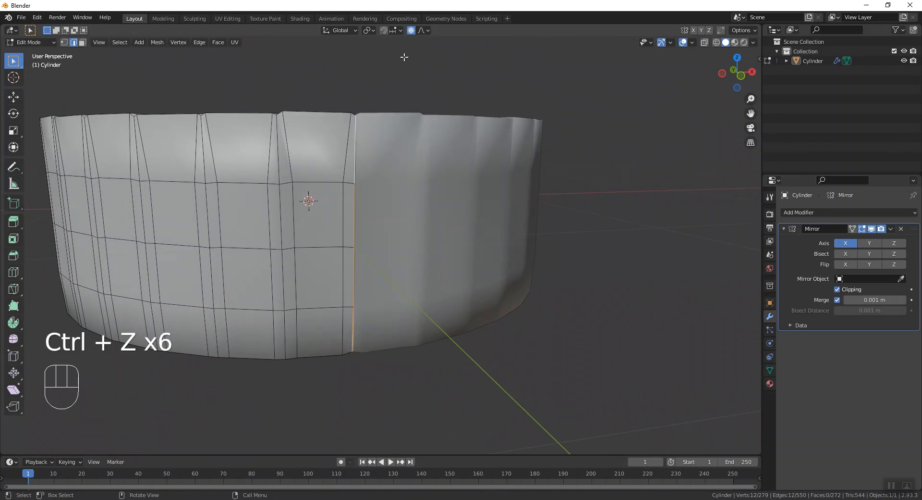
key("g")
key("x")
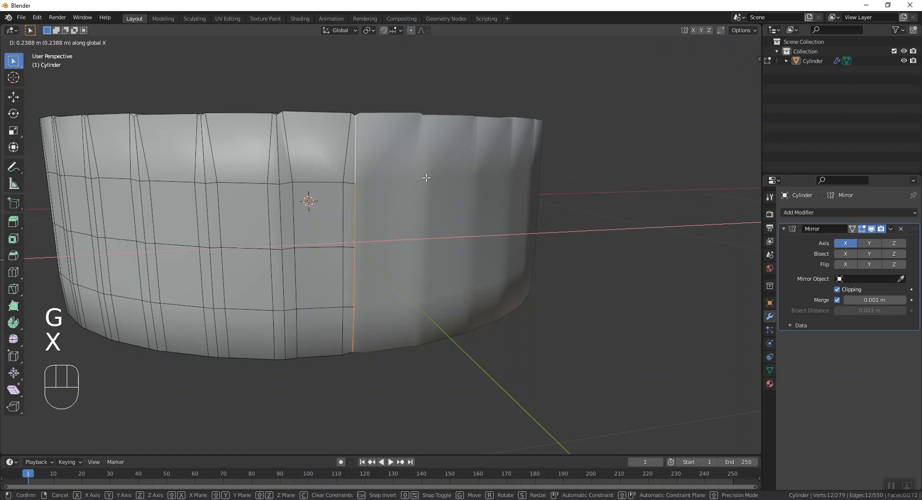
left_click(426, 177)
key("Tab")
middle_click_drag(426, 177, 2, 220)
Edge-slide the upper, middle and lower horizontal edge loops on the outer wall upward toward the top edge.
key("Tab")
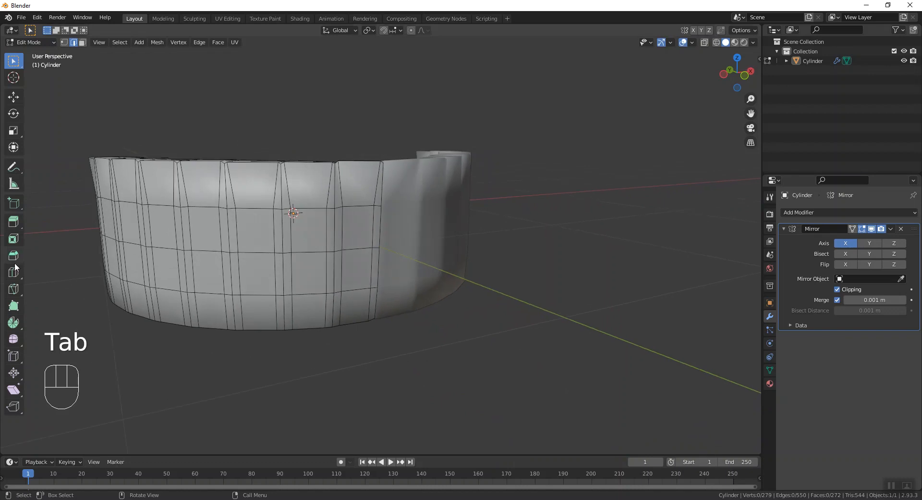
left_click(306, 208, "alt")
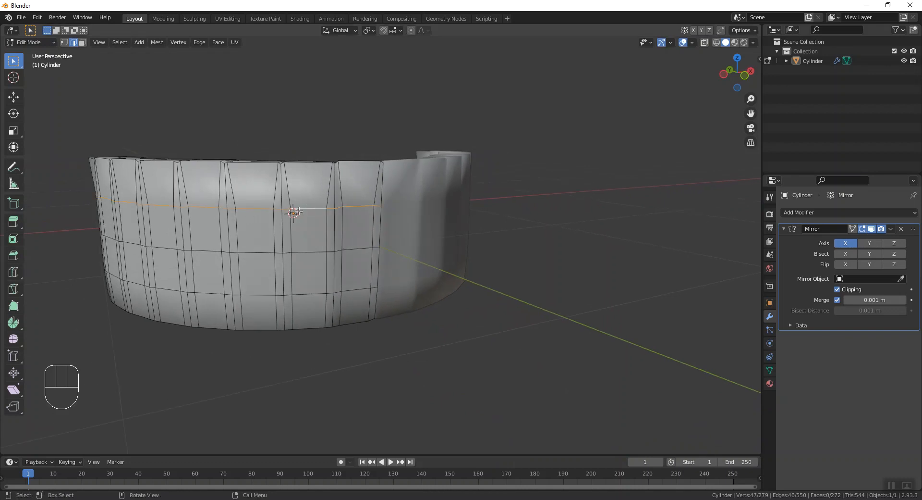
left_click(19, 356)
left_click_drag(233, 179, 243, 155)
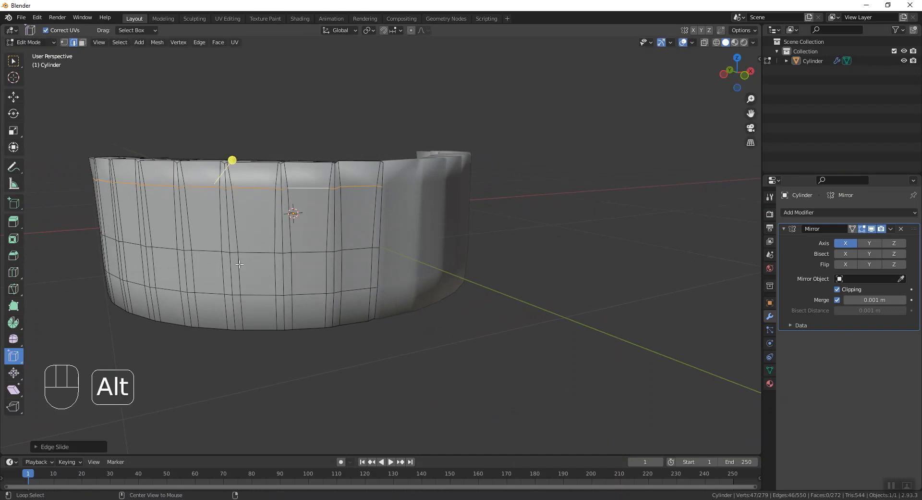
left_click(261, 254, "alt")
left_click_drag(226, 210, 226, 179)
left_click(226, 283, "alt")
left_click_drag(225, 283, 228, 230)
Smooth the vertices of the three face bands below the repositioned upper edge loop.
key("Tab")
middle_click_drag(426, 199, 469, 195)
key("Tab")
left_click(82, 43)
left_click(321, 215, "alt")
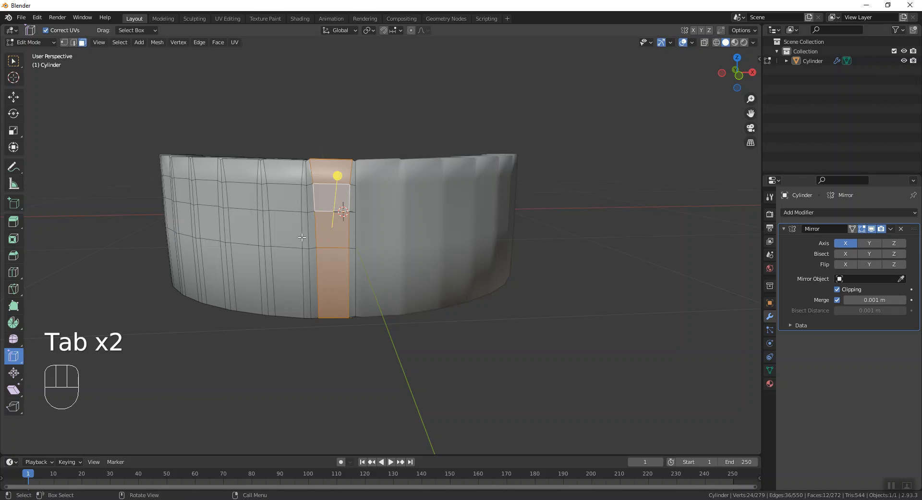
left_click(308, 228, "alt")
left_click(306, 201, "alt+shift")
left_click(303, 248, "alt+shift")
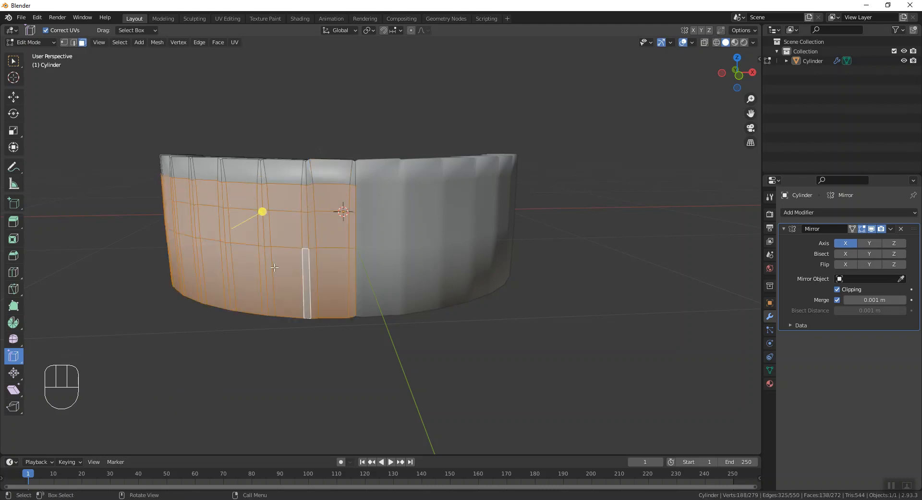
left_click(64, 43)
right_click(66, 226)
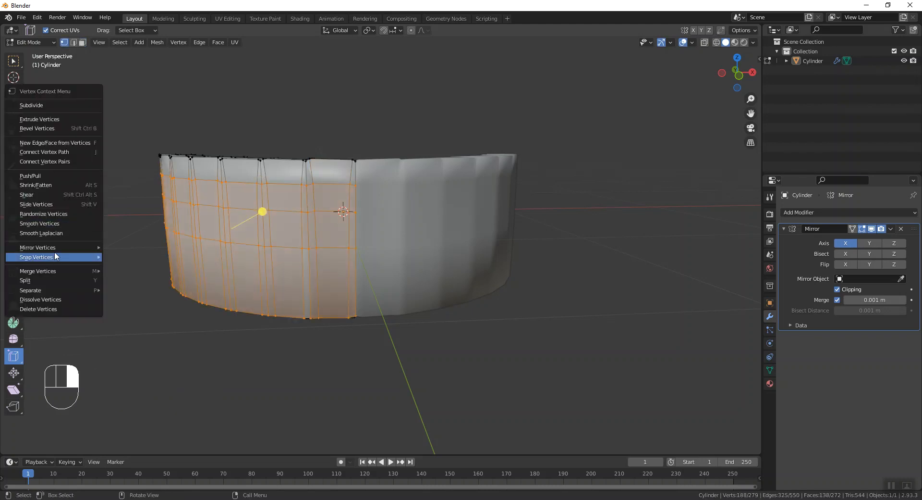
left_click(55, 224)
left_click(308, 130)
key("Tab")
middle_click_drag(307, 129, 201, 84)
Select both strips of faces along the wall's underside, from the mirror seam to the wall end.
left_click(50, 42)
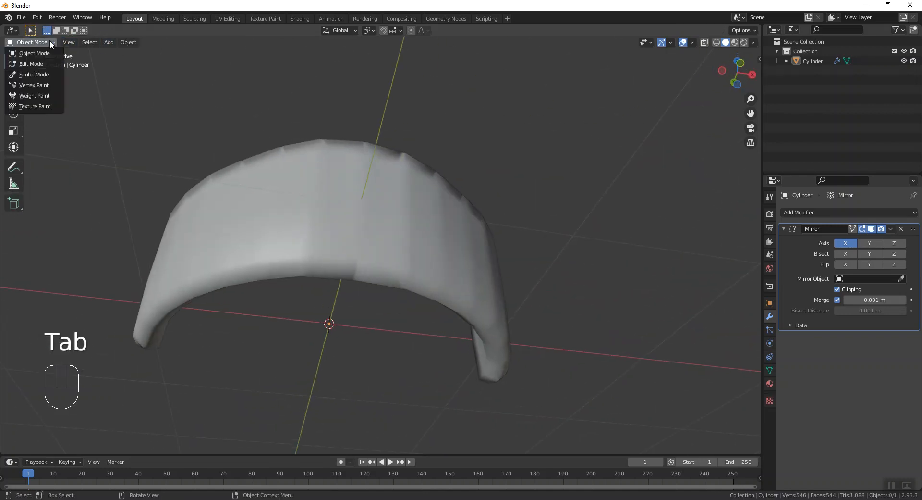
left_click(39, 63)
middle_click_drag(319, 286, 94, 58)
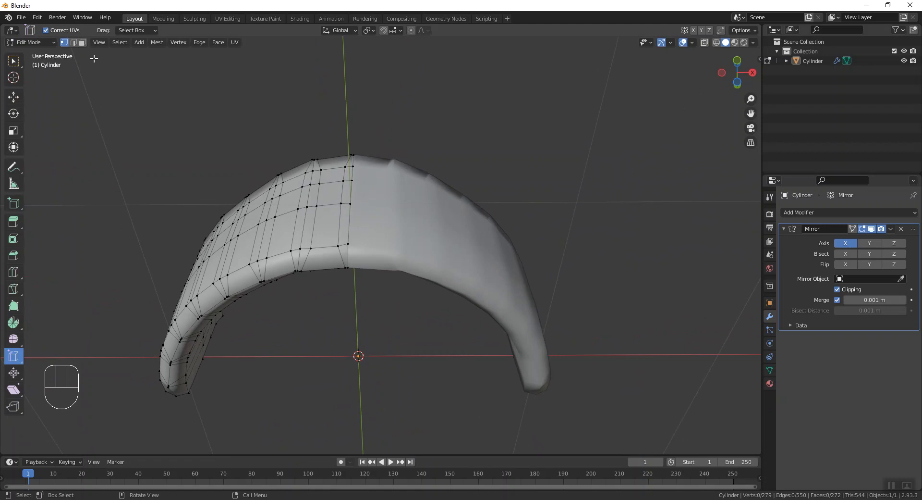
scroll(345, 256, "up", 1)
left_click(346, 255)
middle_click_drag(335, 270, 330, 210)
left_click(394, 103)
scroll(395, 108, "down", 2)
middle_click_drag(403, 127, 423, 181)
left_click(324, 289)
middle_click_drag(324, 291, 312, 262)
left_click(335, 278, "shift")
scroll(328, 338, "down", 2)
middle_click_drag(323, 336, 288, 206, "shift")
left_click(318, 356, "ctrl")
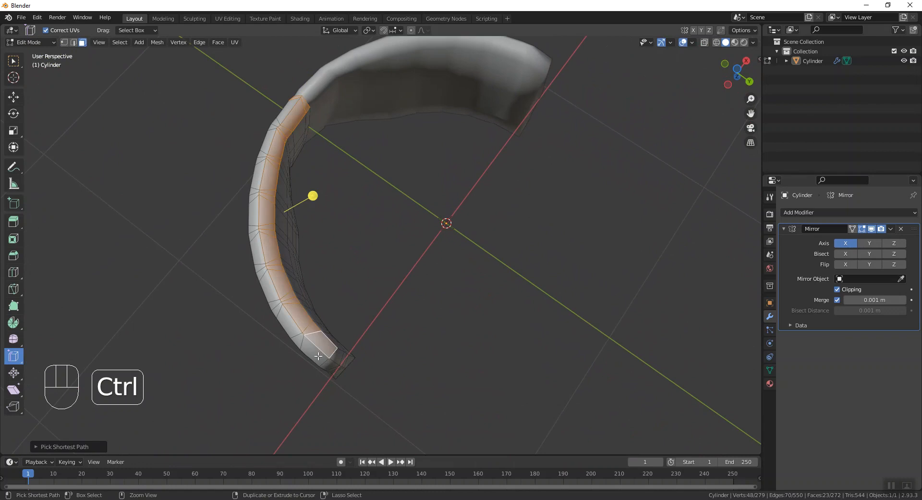
left_click(315, 354, "ctrl")
left_click(291, 104, "ctrl")
Flatten the selected underside faces by scaling them to 0 along Z.
middle_click_drag(292, 105, 434, 211)
middle_click_drag(317, 176, 398, 199)
key("s")
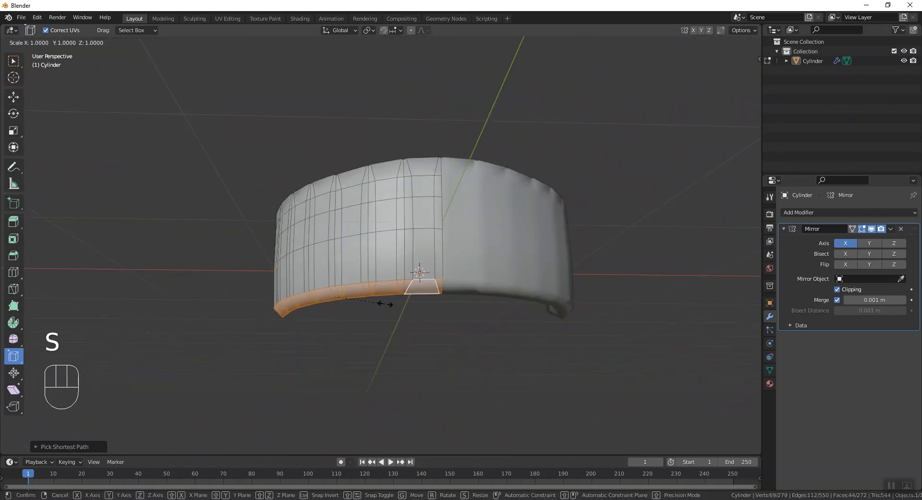
key("z")
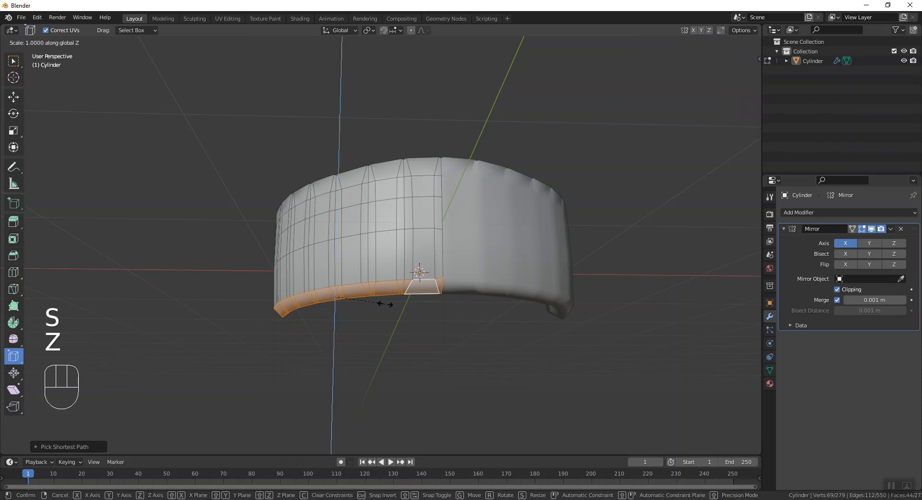
key("0")
Examine the wall's overall shape and outer surface from several angles.
key("Tab")
middle_click_drag(385, 303, 471, 251)
key("Tab")
mouse_move(510, 211)
middle_mouse_down()
mouse_move(507, 226)
mouse_move(509, 211)
middle_mouse_up()
key("Tab")
middle_click_drag(350, 237, 423, 250)
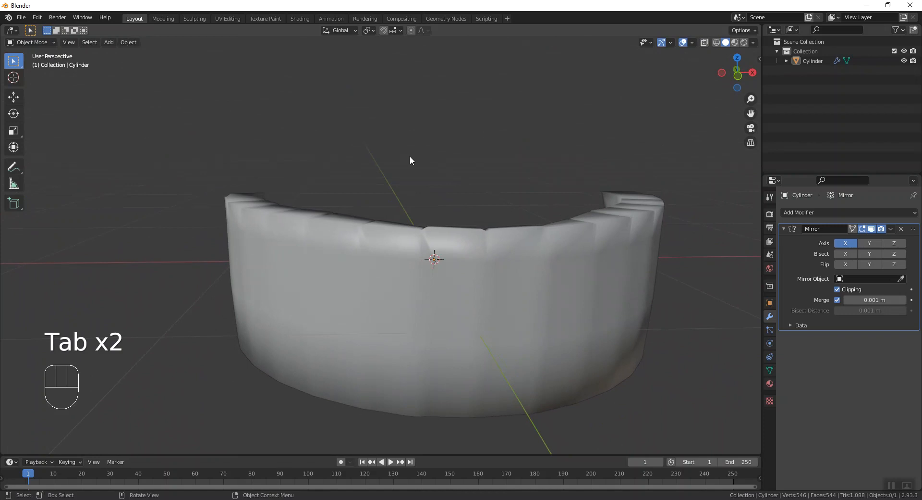
left_click(811, 212)
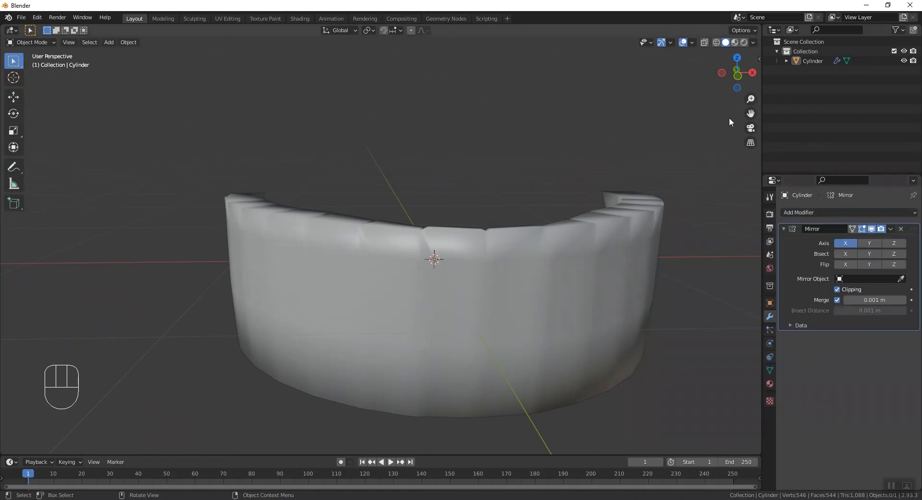
key("Tab")
key("Tab")
key("Tab")
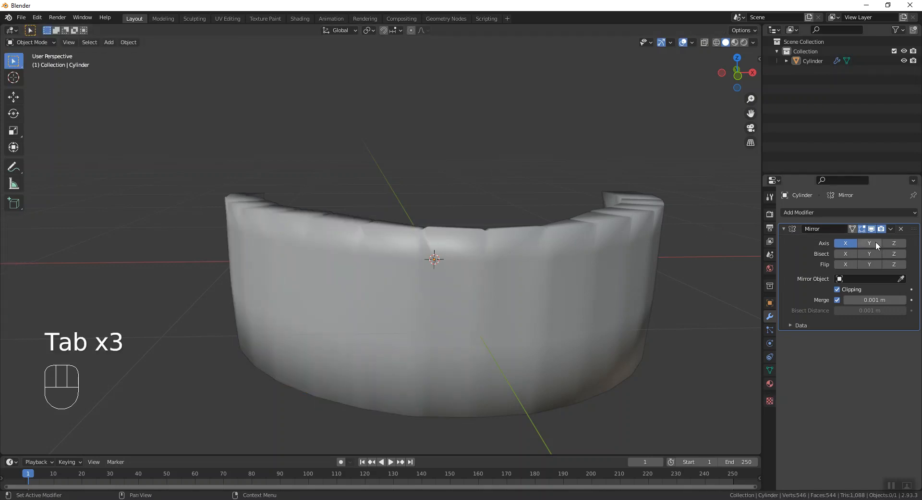
Apply the wall's Mirror modifier and add a Multiresolution modifier.
left_click(891, 228)
left_click(884, 240)
key("Tab")
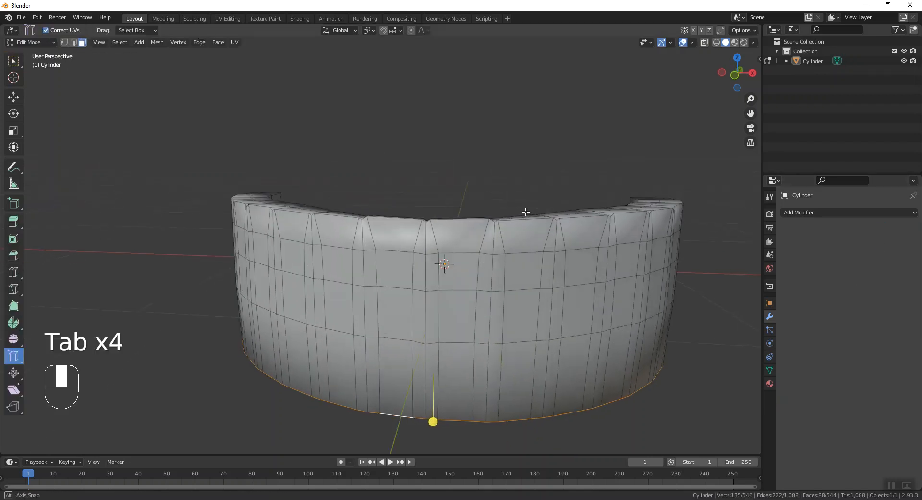
key("Tab")
left_click(834, 212)
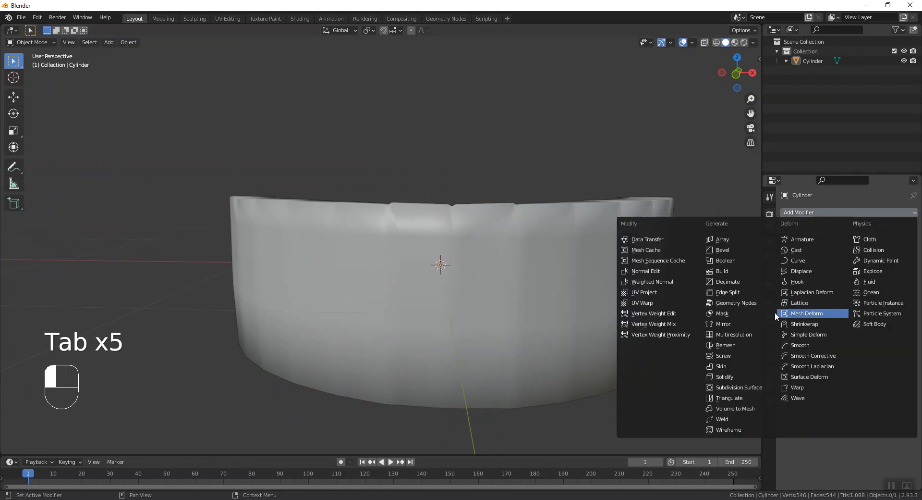
left_click(734, 334)
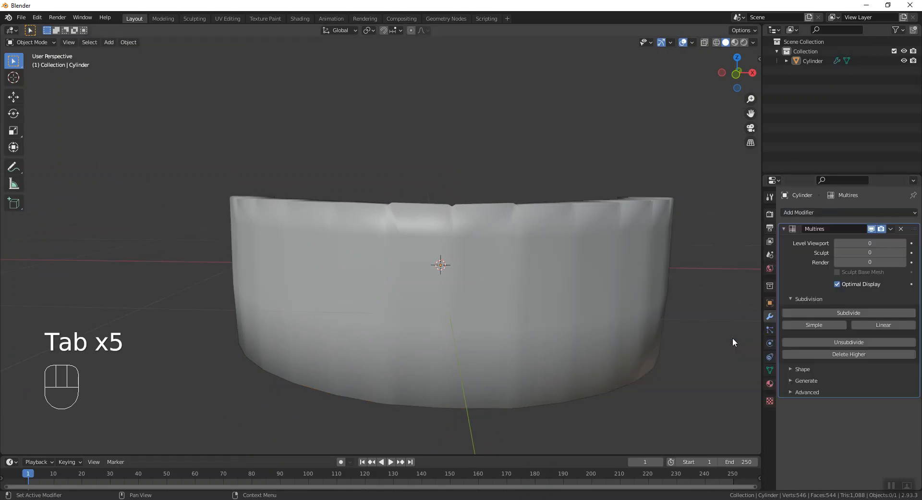
Subdivide the wall's Multiresolution modifier up to level 5.
left_click(854, 313)
left_click(855, 312)
left_click(857, 312)
left_click(853, 313)
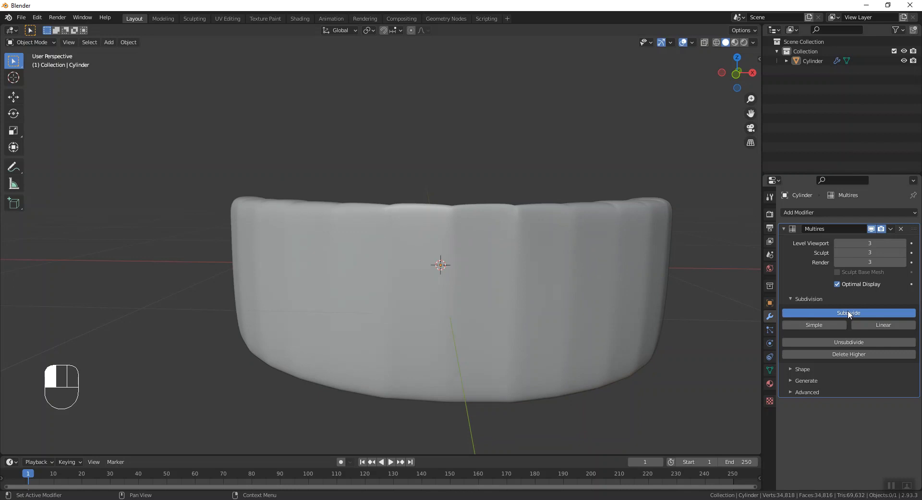
left_click(848, 311)
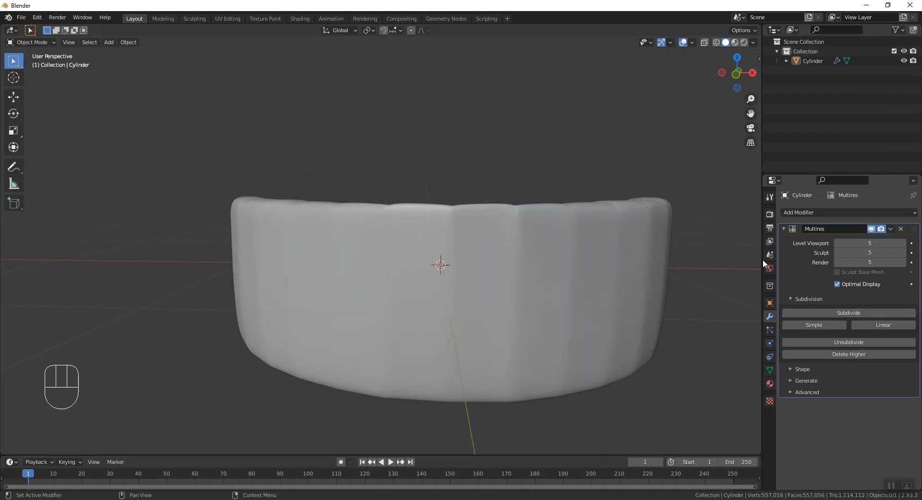
middle_click_drag(531, 151, 552, 202)
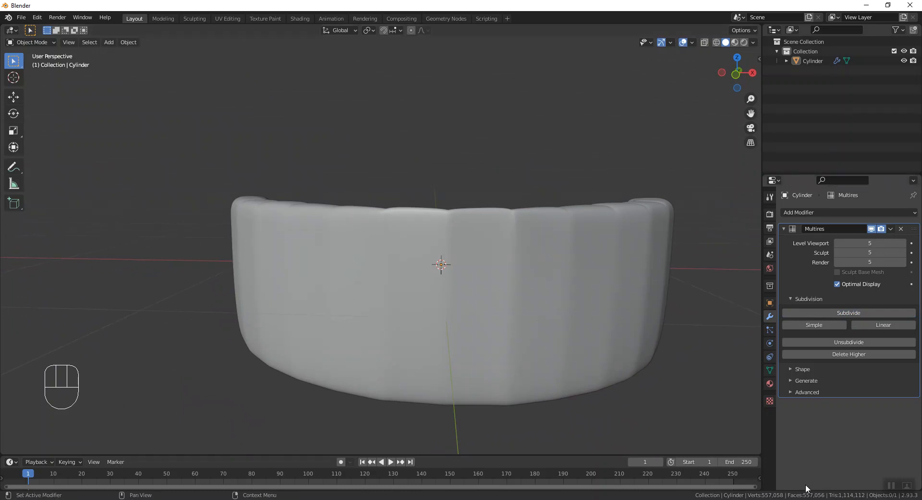
Select all of the wall's geometry in Edit Mode and return to Object Mode.
key("Tab")
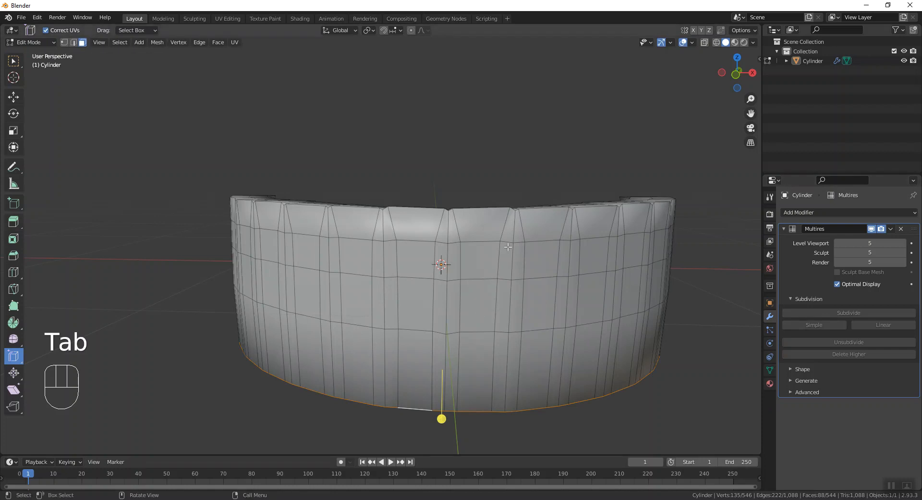
key("a")
key("Tab")
middle_click_drag(437, 214, 431, 206)
Switch the wall to Sculpt Mode and choose the Crease brush.
left_click(53, 42)
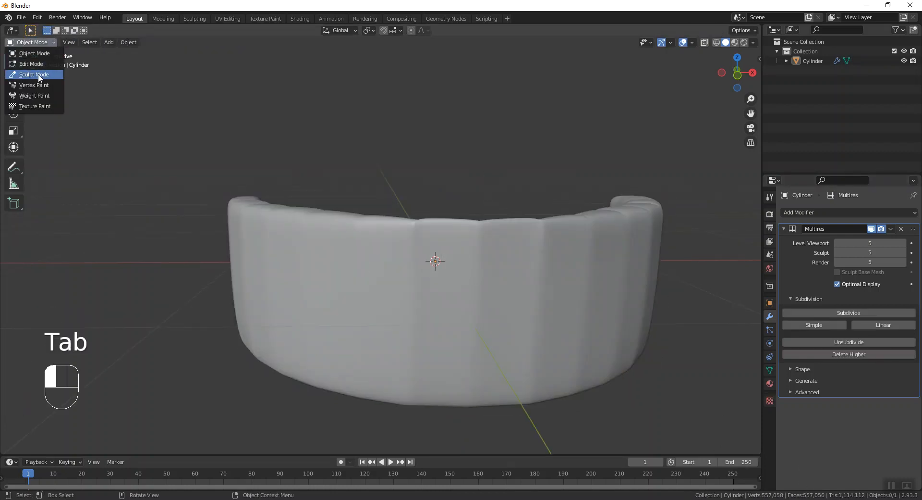
left_click(41, 75)
left_click_drag(238, 32, 234, 32)
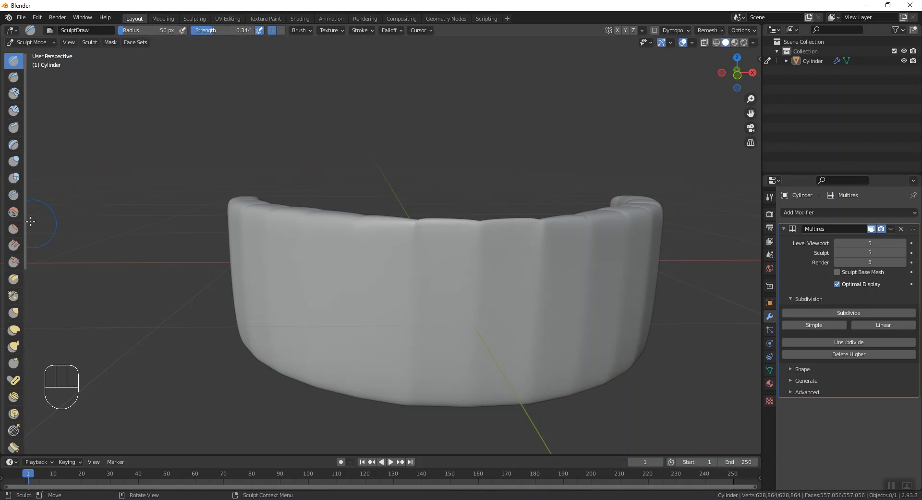
left_click(16, 195)
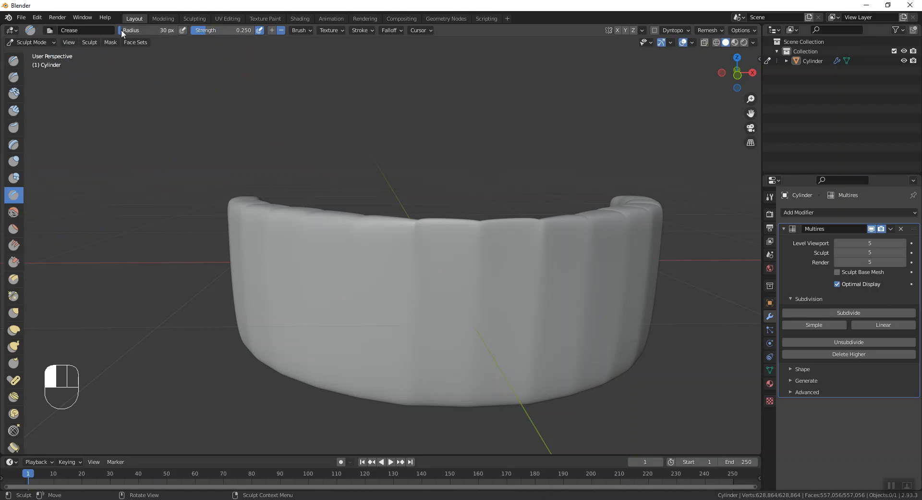
Undo a trial crease stroke at the wall's front and enable X-axis symmetry for sculpting.
middle_click_drag(374, 186, 379, 169)
middle_click_drag(474, 239, 469, 244, "shift")
scroll(469, 244, "up", 2)
scroll(469, 244, "down", 2)
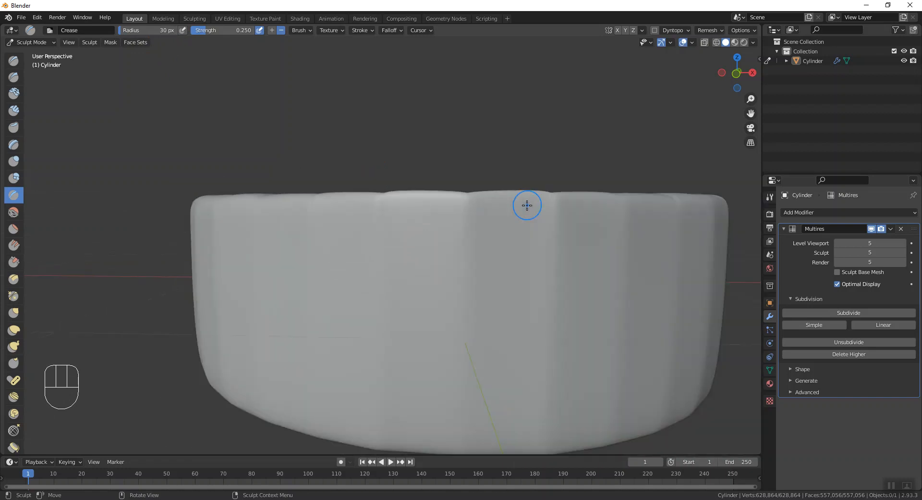
left_click_drag(486, 201, 483, 214)
key("ctrl+z")
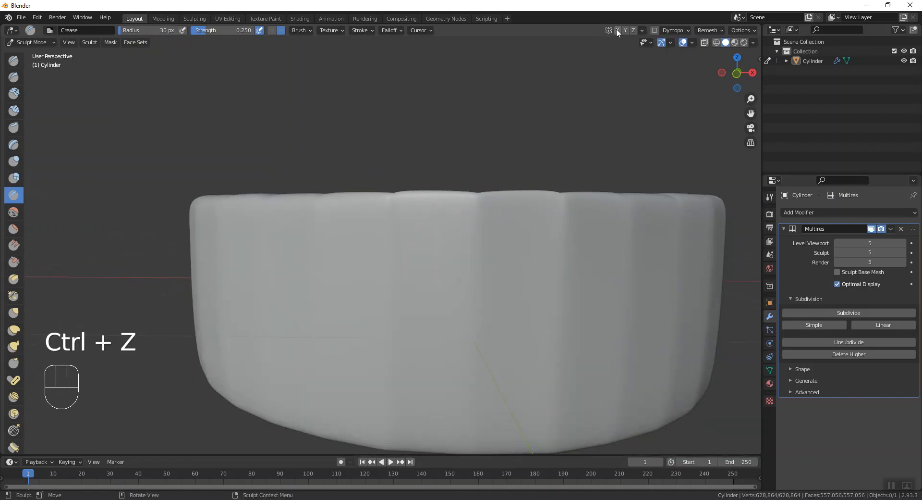
left_click(617, 30)
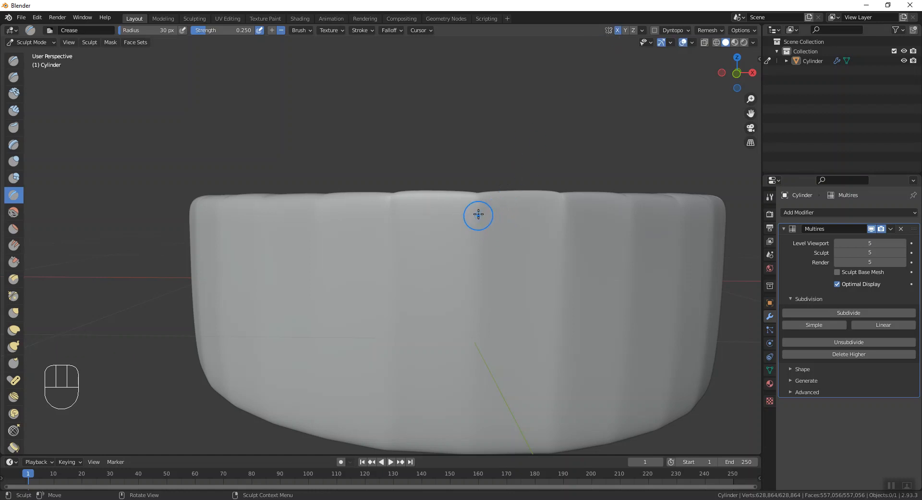
left_click_drag(481, 194, 479, 194)
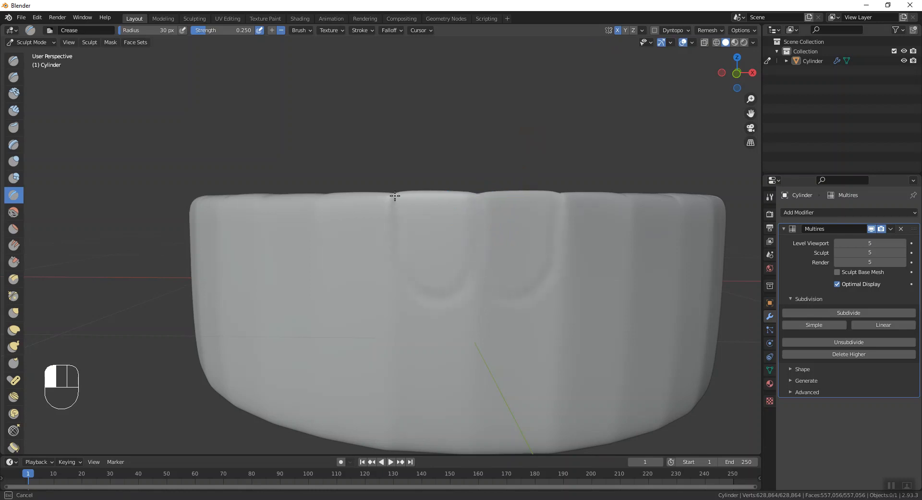
left_click_drag(401, 274, 402, 275)
key("ctrl+z")
left_click_drag(474, 192, 474, 192)
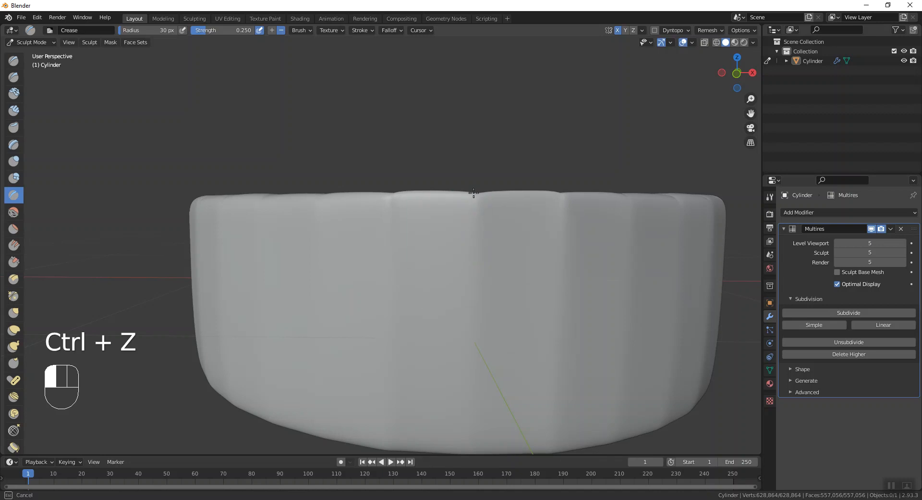
left_click_drag(389, 221, 390, 221)
key("ctrl+z")
left_click_drag(394, 219, 394, 219)
left_click_drag(471, 216, 478, 208)
key("ctrl+z")
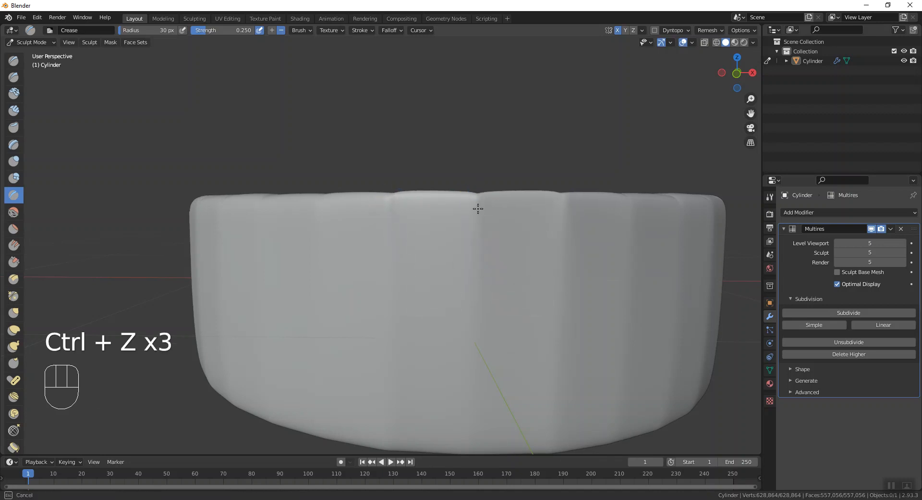
Carve mirrored U-shaped tooth outlines with the Crease brush on the outer wall's central segments and their neighbours.
left_click_drag(390, 194, 414, 288)
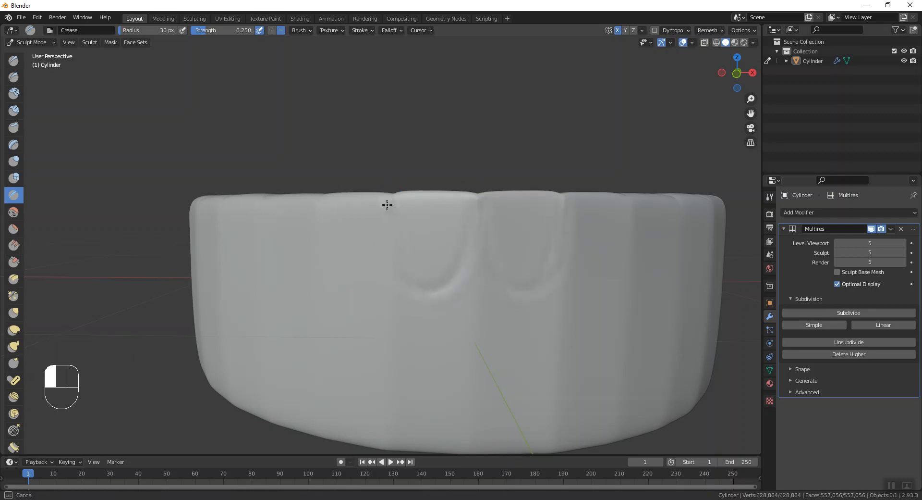
left_click_drag(486, 190, 486, 189)
mouse_move(569, 204)
middle_mouse_down()
mouse_move(624, 212)
mouse_move(598, 210)
middle_mouse_up()
left_click_drag(530, 203, 524, 243)
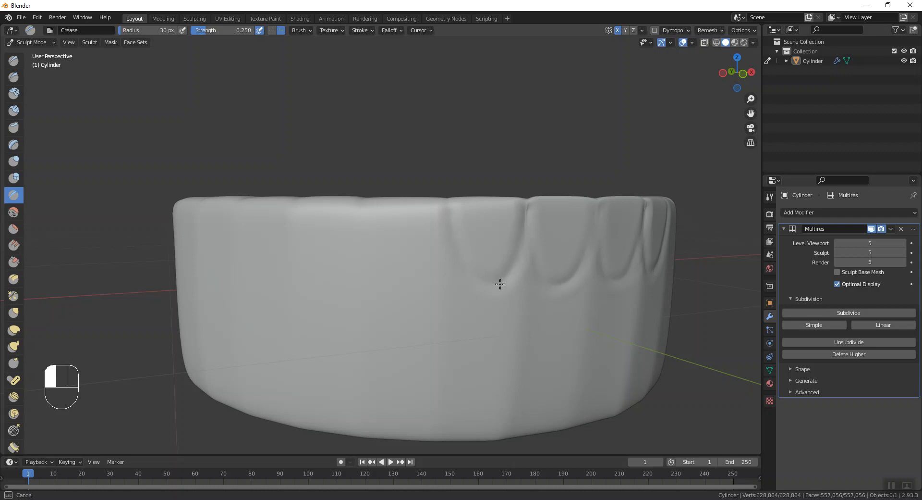
Continue the U-shaped crease outlines segment by segment along the outer face toward the wall's end.
middle_click_drag(448, 224, 488, 220)
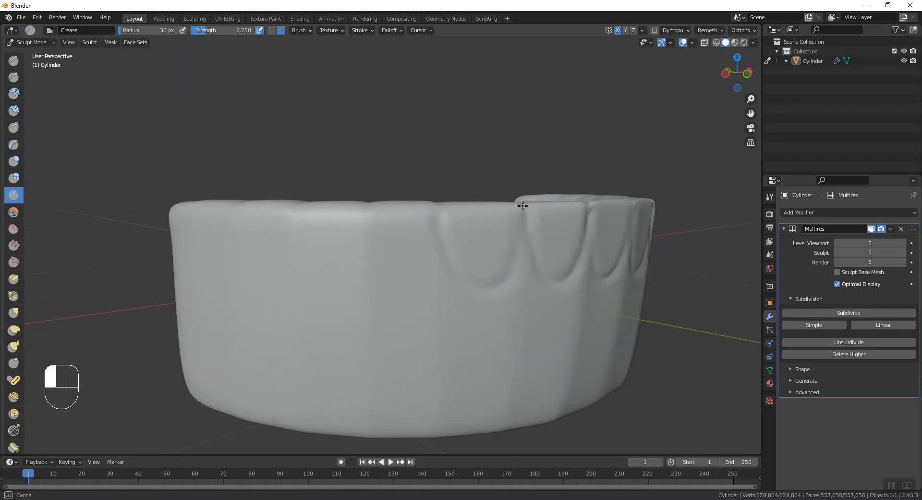
left_click_drag(519, 237, 522, 213)
left_click_drag(440, 211, 433, 277)
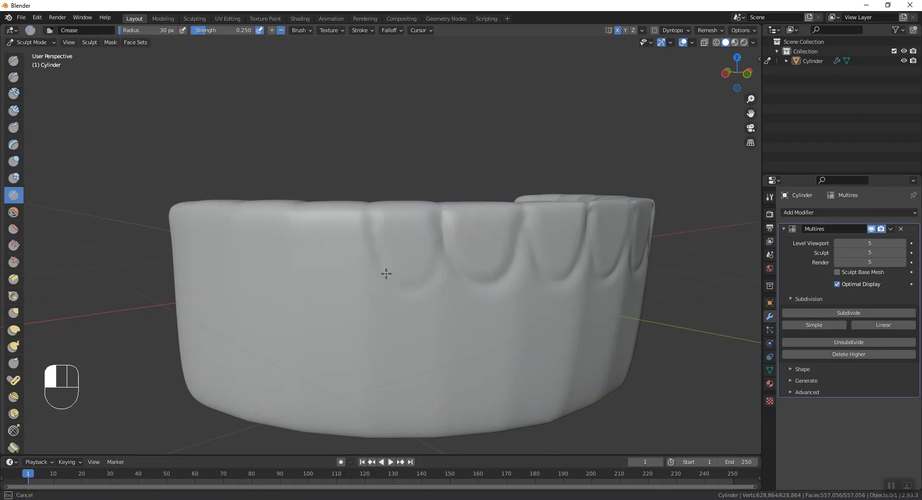
left_click_drag(444, 234, 423, 269)
middle_click_drag(374, 216, 413, 211)
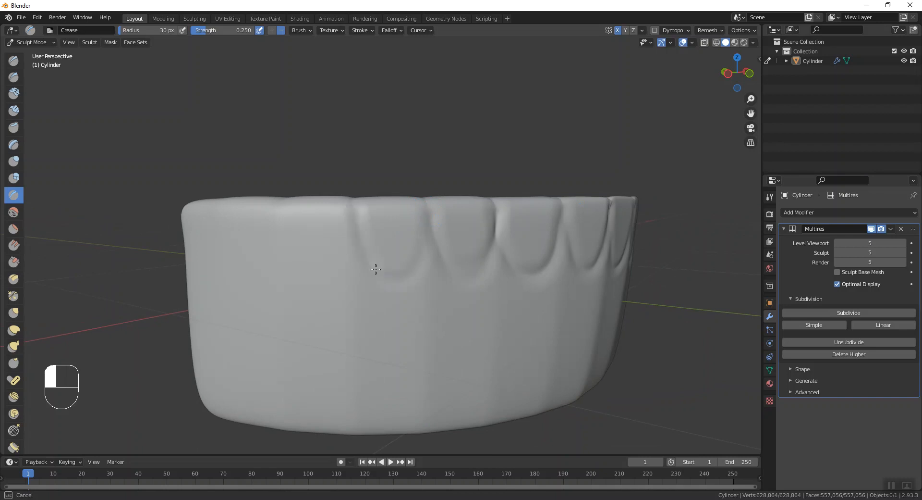
mouse_move(355, 225)
middle_mouse_down()
mouse_move(373, 226)
mouse_move(414, 197)
mouse_move(422, 207)
middle_mouse_up()
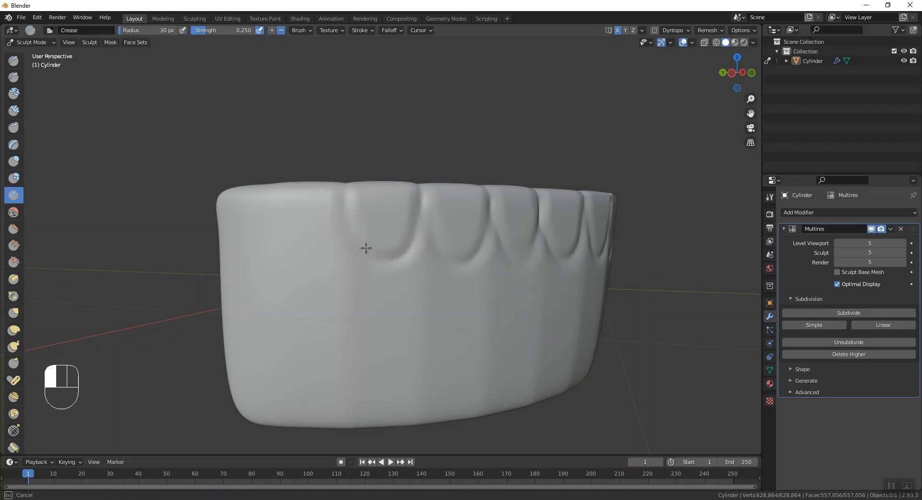
Carve another U-shaped tooth outline on the outer face, beside the last finished outline near the wall's end.
middle_click_drag(345, 192, 571, 271)
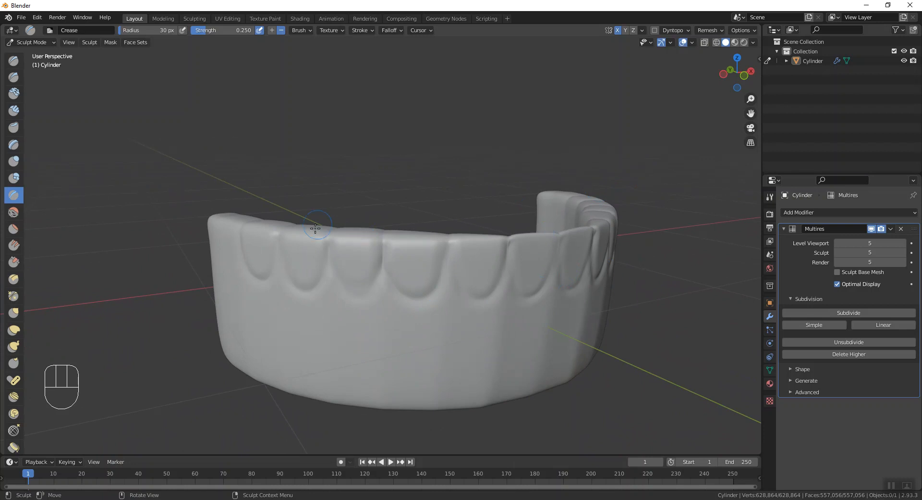
middle_click_drag(271, 207, 335, 220)
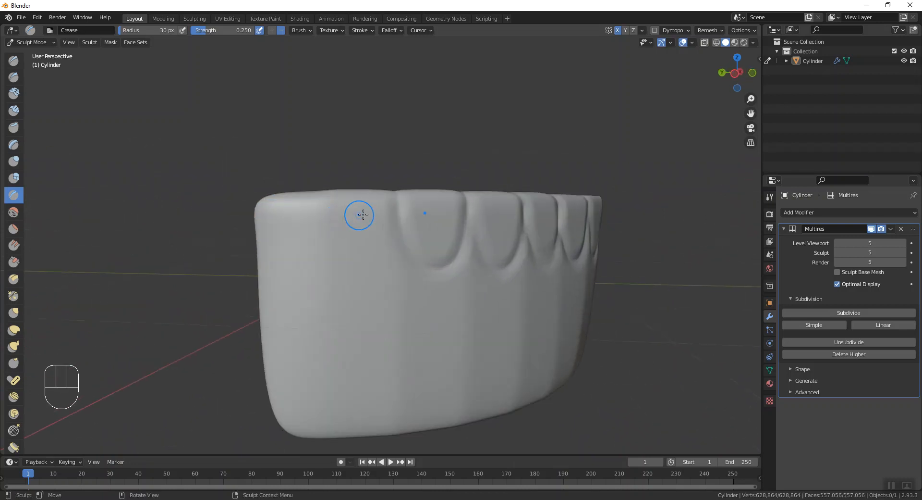
left_click_drag(397, 202, 400, 201)
left_click_drag(340, 258, 324, 207)
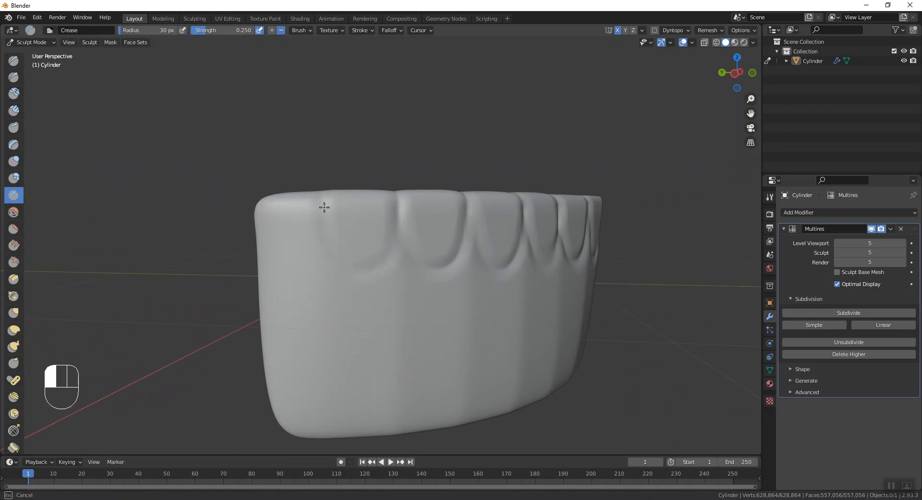
mouse_move(396, 197)
left_mouse_down()
mouse_move(344, 261)
mouse_move(321, 221)
left_mouse_up()
Carve mirrored U-shaped crease outlines into the two central segments on the wall's inner face.
mouse_move(322, 222)
middle_mouse_down()
mouse_move(390, 341)
mouse_move(437, 322)
mouse_move(336, 341)
mouse_move(303, 288)
mouse_move(314, 266)
middle_mouse_up()
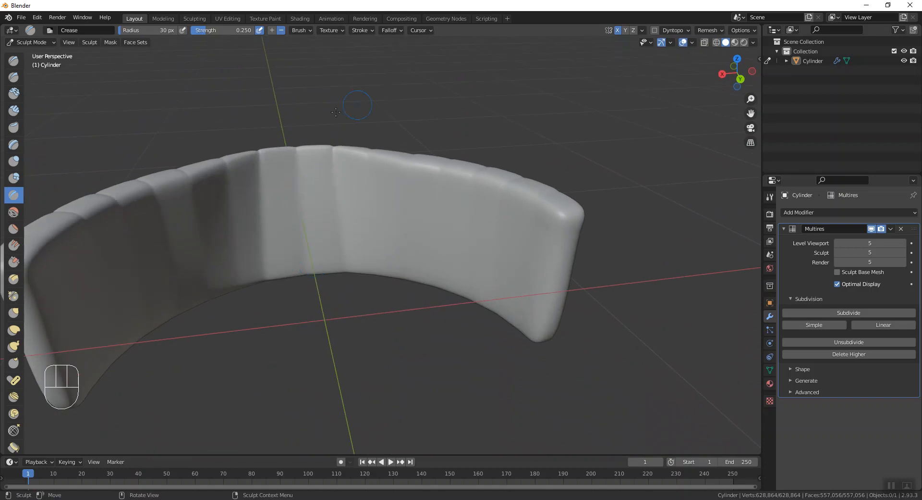
middle_click_drag(333, 158, 379, 220, "shift")
scroll(389, 255, "up", 2)
mouse_move(420, 270)
middle_mouse_down()
mouse_move(492, 293)
mouse_move(502, 274)
mouse_move(414, 264)
middle_mouse_up()
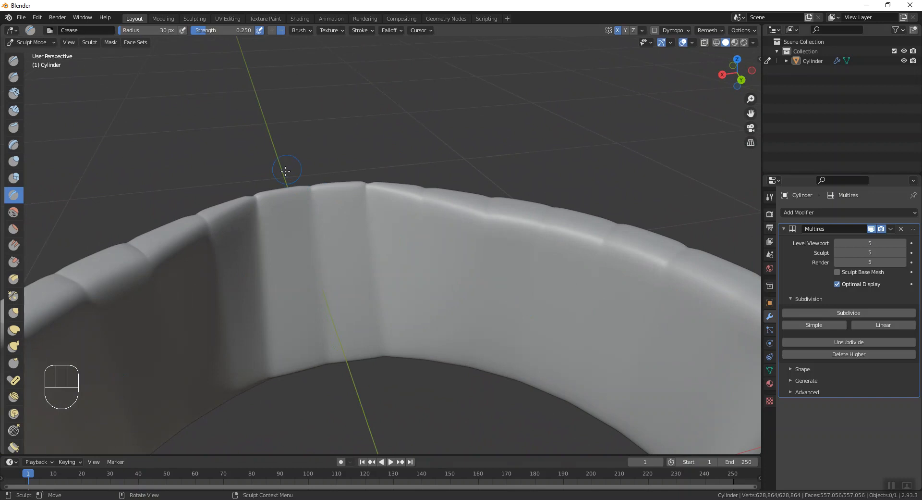
middle_click_drag(315, 262, 431, 286)
scroll(347, 166, "up", 1)
middle_click_drag(346, 185, 329, 165)
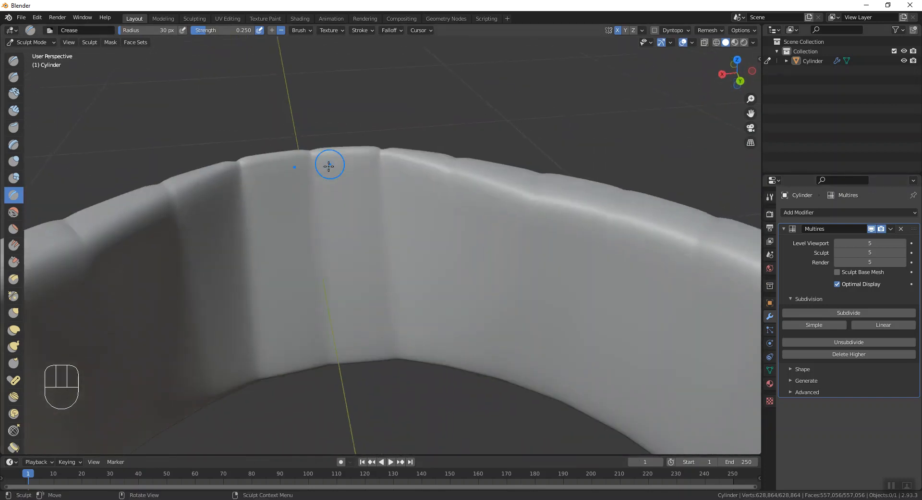
middle_click_drag(401, 264, 426, 276, "shift")
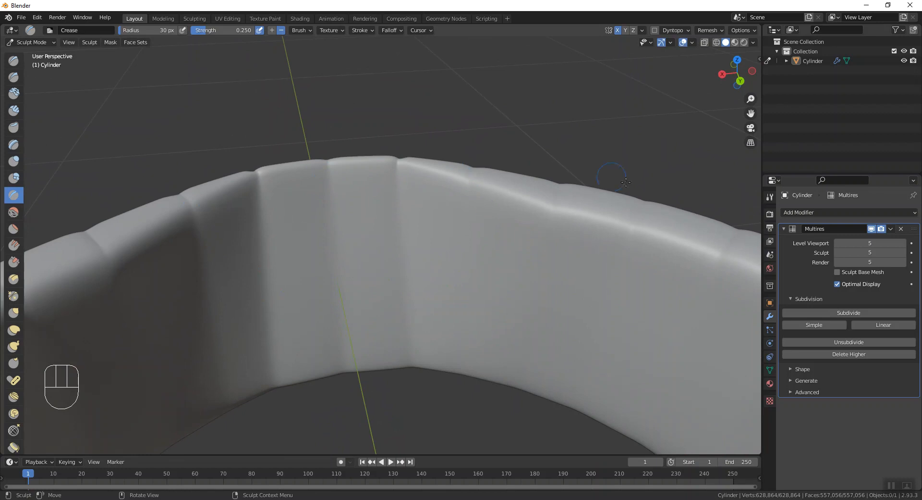
middle_click_drag(533, 231, 400, 233)
scroll(369, 263, "up", 1)
middle_click_drag(369, 274, 364, 247)
left_click_drag(326, 221, 329, 250)
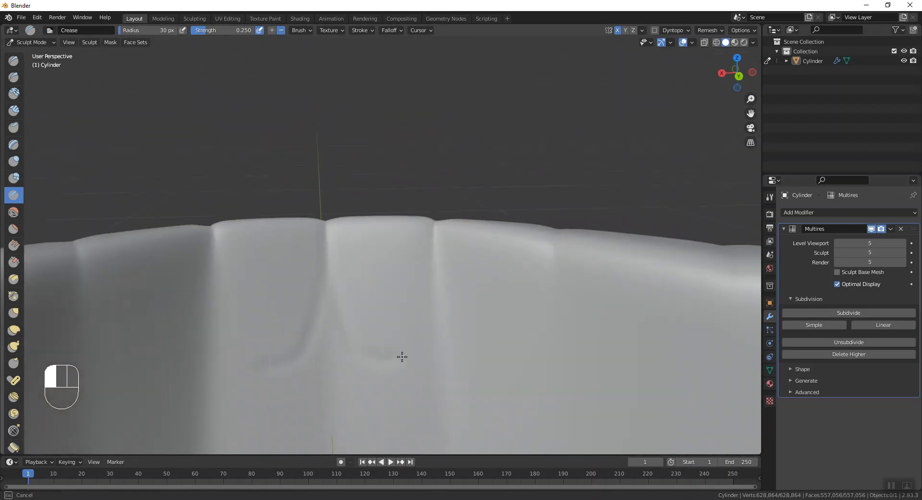
key("ctrl+z")
left_click_drag(434, 222, 418, 300)
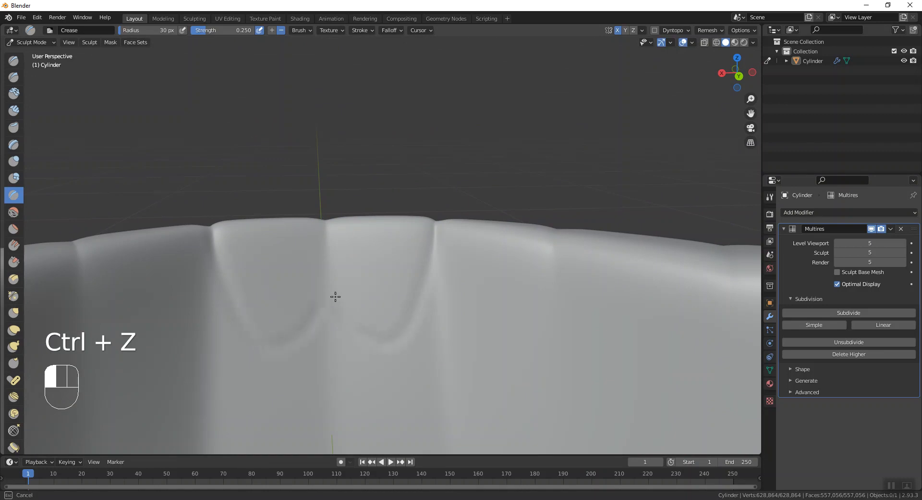
mouse_move(327, 239)
left_mouse_down()
mouse_move(369, 333)
mouse_move(424, 288)
left_mouse_up()
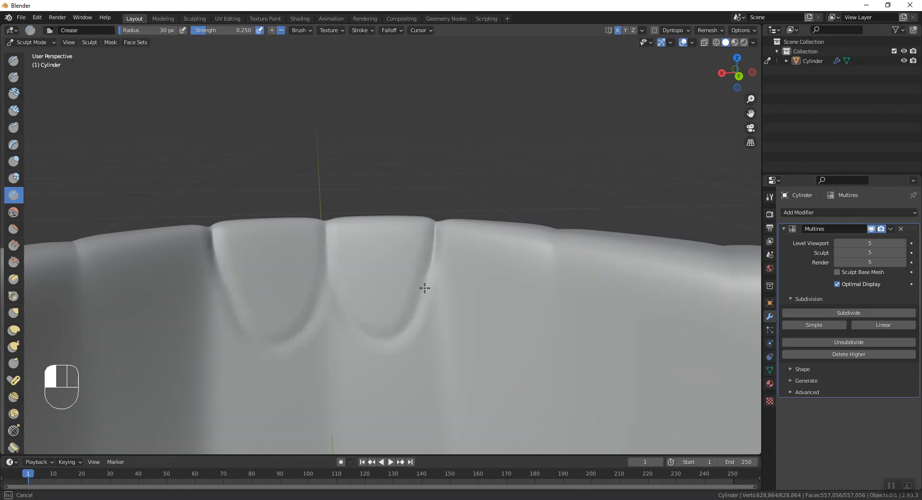
left_click_drag(351, 326, 332, 285)
Carve a U-shaped crease outline into the second inner segment from the centre.
middle_click_drag(401, 258, 438, 248)
middle_click_drag(311, 309, 323, 293, "shift")
left_click_drag(262, 243, 295, 350)
left_click_drag(383, 294, 381, 295)
left_click_drag(266, 300, 315, 361)
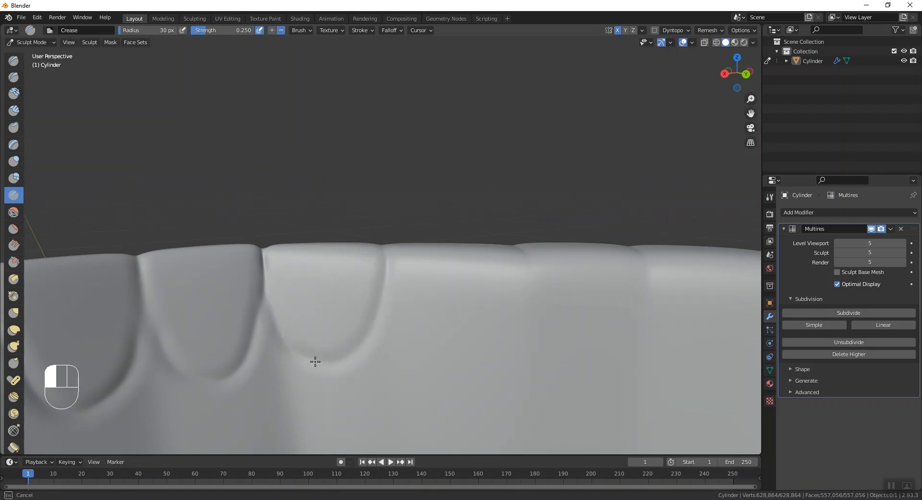
left_click_drag(366, 328, 385, 266)
Carve a U-shaped crease outline into the third inner segment from the centre.
middle_click_drag(411, 307, 401, 283, "shift")
left_click_drag(381, 238, 393, 322)
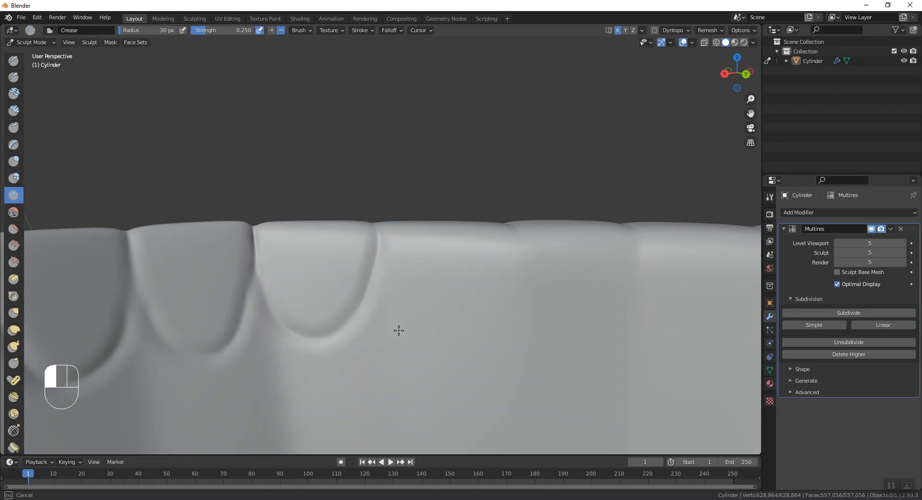
mouse_move(481, 340)
left_mouse_down()
mouse_move(520, 236)
mouse_move(463, 356)
left_mouse_up()
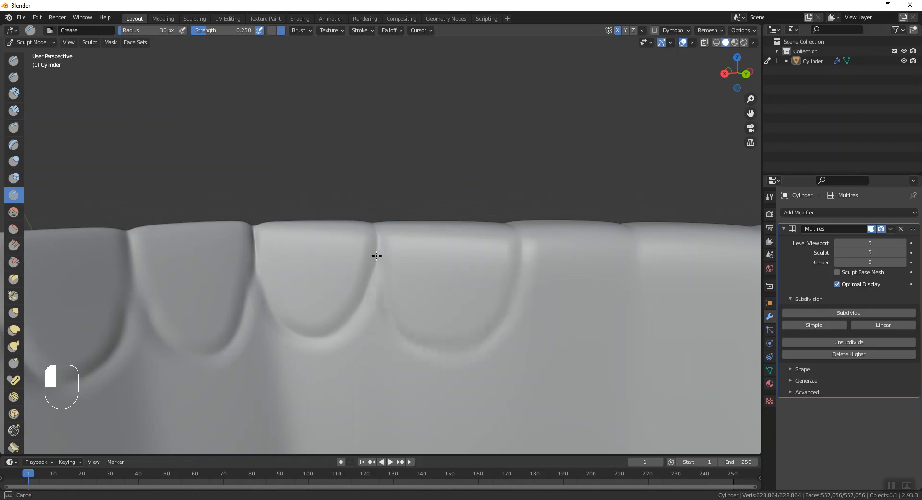
left_click_drag(379, 300, 378, 264)
Carve a U-shaped crease outline into the fourth inner segment from the centre, undoing the faulty stroke.
middle_click_drag(417, 247, 404, 245)
left_click_drag(423, 234, 422, 243)
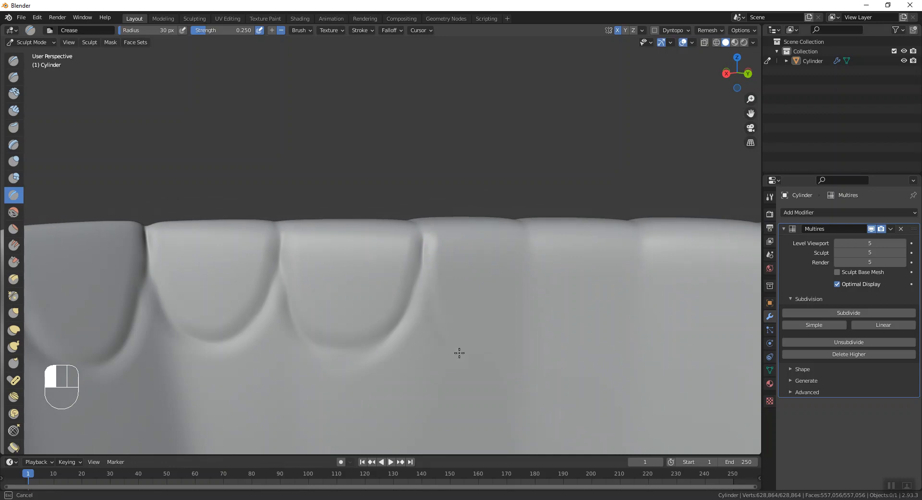
key("ctrl+z")
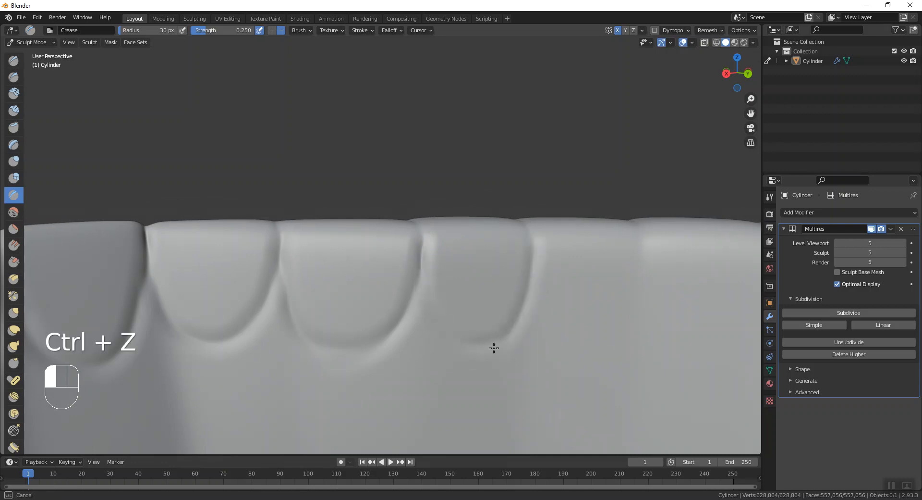
middle_click_drag(508, 344, 395, 249, "shift")
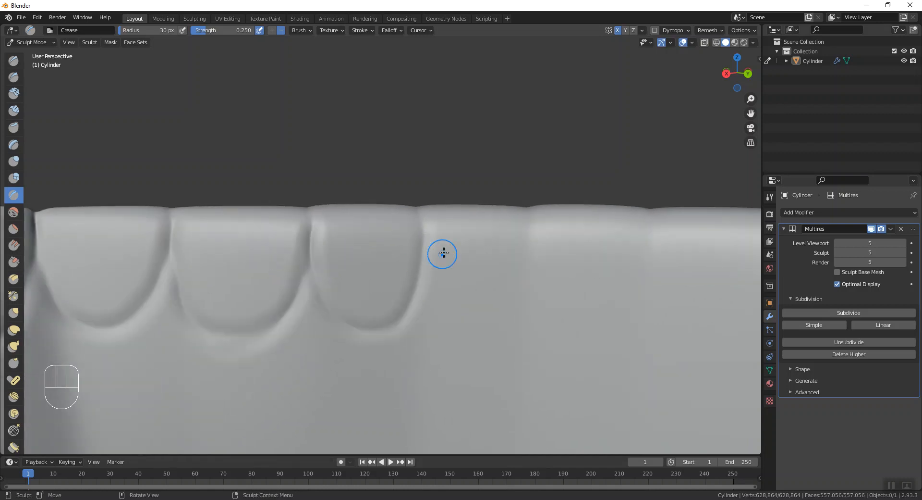
Carve a U-shaped crease outline into the fifth inner segment from the centre and deepen its edges.
mouse_move(471, 251)
middle_mouse_down("alt")
mouse_move(394, 264)
mouse_move(413, 269)
mouse_move(373, 255)
middle_mouse_up("alt")
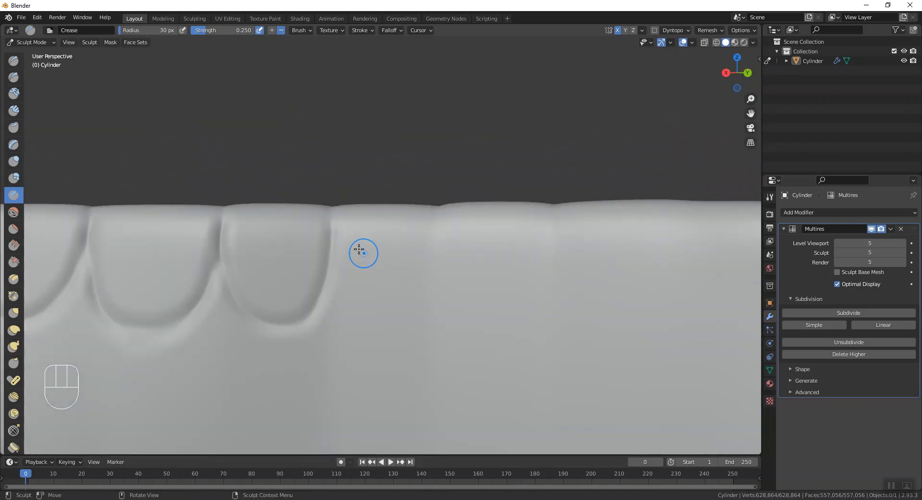
left_click_drag(330, 232, 350, 303)
left_click_drag(442, 223, 423, 281)
left_click_drag(337, 272, 421, 288)
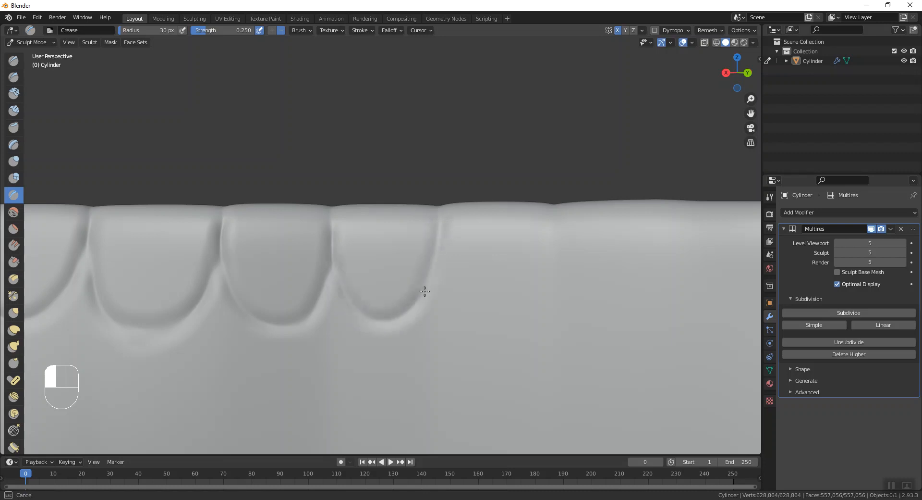
middle_click_drag(483, 264, 432, 272, "alt")
left_click_drag(437, 196, 431, 247)
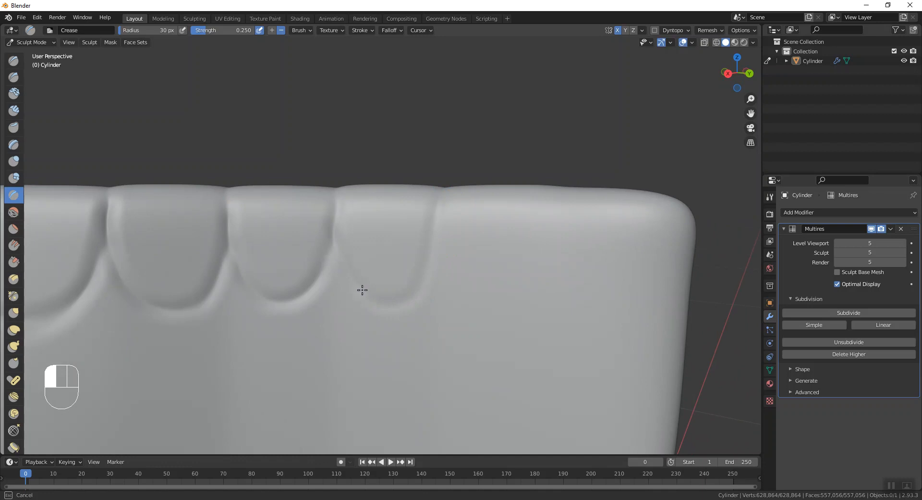
mouse_move(425, 264)
middle_mouse_down()
mouse_move(472, 247)
mouse_move(509, 212)
mouse_move(380, 240)
middle_mouse_up()
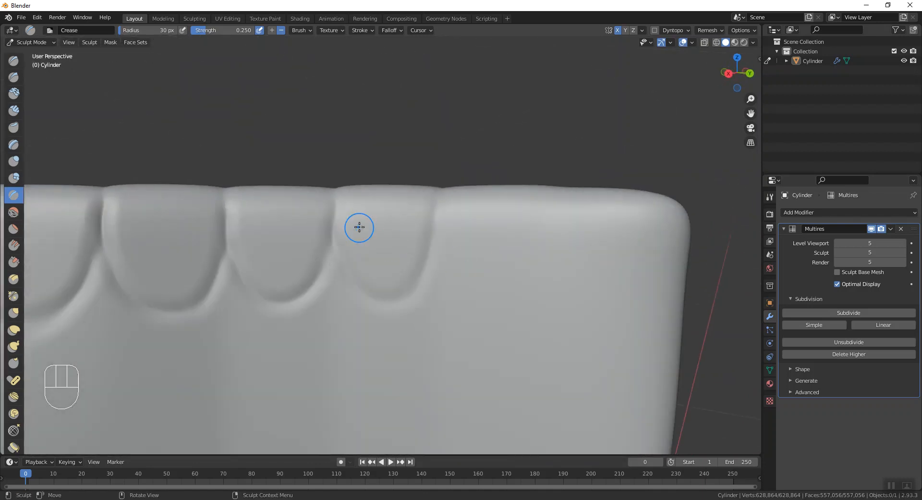
mouse_move(338, 224)
left_mouse_down()
mouse_move(397, 302)
mouse_move(439, 223)
left_mouse_up()
Carve a U-shaped crease outline into the sixth inner segment from the centre.
mouse_move(439, 224)
middle_mouse_down()
mouse_move(457, 240)
mouse_move(454, 318)
mouse_move(540, 181)
middle_mouse_up()
left_click_drag(550, 180, 552, 180)
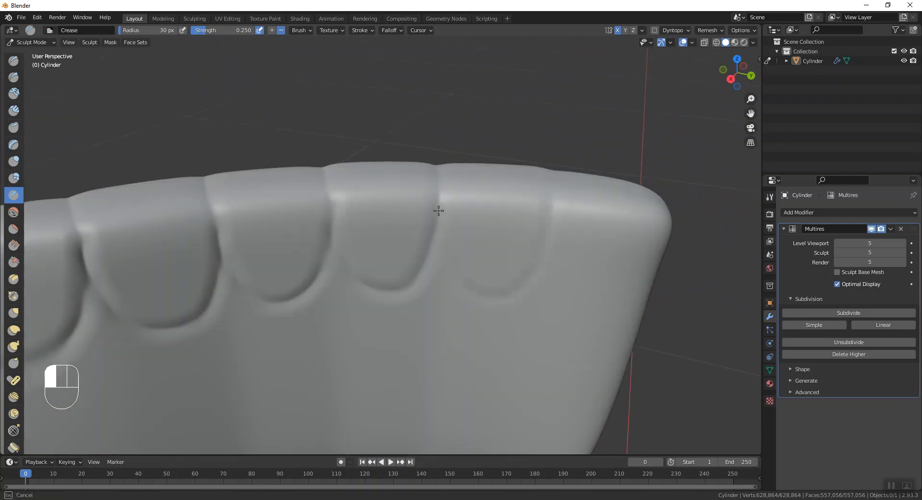
left_click_drag(431, 216, 447, 238)
left_click_drag(509, 299, 536, 238)
left_click_drag(547, 187, 555, 178)
Undo the last crease stroke and carve tooth-separating grooves across the wall's top edge near its end.
middle_click_drag(555, 164, 549, 206)
key("ctrl+z")
left_click_drag(570, 221, 575, 175)
mouse_move(461, 154)
left_mouse_down()
mouse_move(449, 175)
mouse_move(402, 184)
left_mouse_up()
left_click_drag(338, 174, 324, 141)
Crease the remaining grooves between teeth over the top edge, working towards the centre of the arch.
middle_click_drag(207, 183, 280, 176, "shift")
mouse_move(277, 147)
left_mouse_down()
mouse_move(290, 212)
mouse_move(289, 204)
left_mouse_up()
middle_click_drag(171, 175, 286, 153, "shift")
left_click_drag(271, 165, 291, 213)
middle_click_drag(169, 209, 289, 180, "shift")
left_click_drag(246, 173, 246, 174)
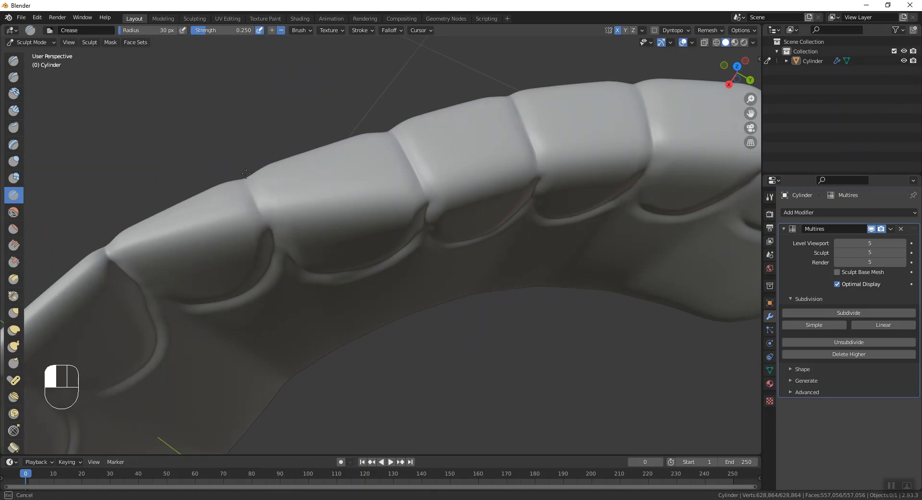
left_click_drag(255, 225, 257, 230)
mouse_move(202, 274)
middle_mouse_down()
mouse_move(183, 206)
mouse_move(214, 238)
middle_mouse_up()
left_click_drag(137, 153, 146, 174)
middle_click_drag(335, 281, 338, 221)
mouse_move(306, 256)
left_mouse_down()
mouse_move(385, 284)
mouse_move(412, 257)
mouse_move(464, 289)
mouse_move(508, 288)
left_mouse_up()
mouse_move(562, 262)
left_mouse_down()
mouse_move(597, 287)
mouse_move(631, 268)
left_mouse_up()
left_click_drag(549, 218, 581, 269)
Deepen the crease outlines of the central teeth on the outer face, undoing the faulty stroke.
scroll(597, 331, "down", 5)
mouse_move(584, 251)
middle_mouse_down()
mouse_move(521, 295)
mouse_move(540, 267)
mouse_move(447, 272)
middle_mouse_up()
middle_click_drag(521, 274, 504, 254)
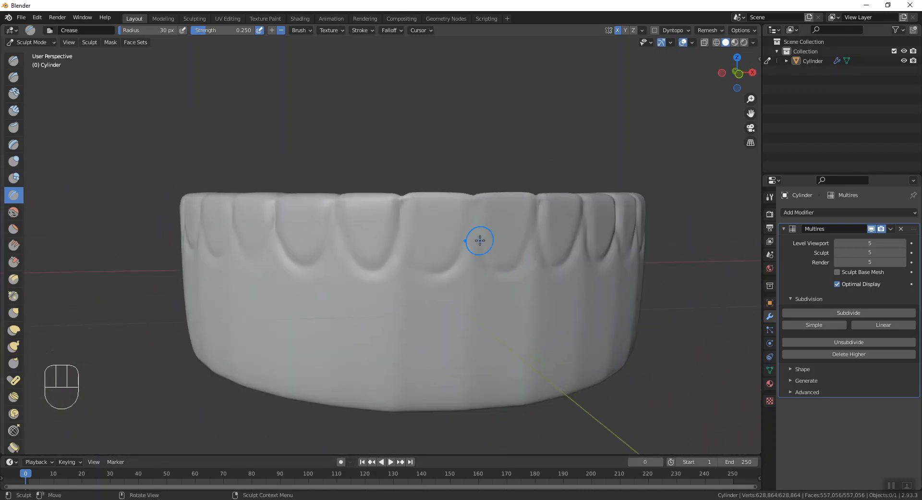
scroll(484, 244, "up", 2)
left_click_drag(429, 208, 424, 217)
key("ctrl+z")
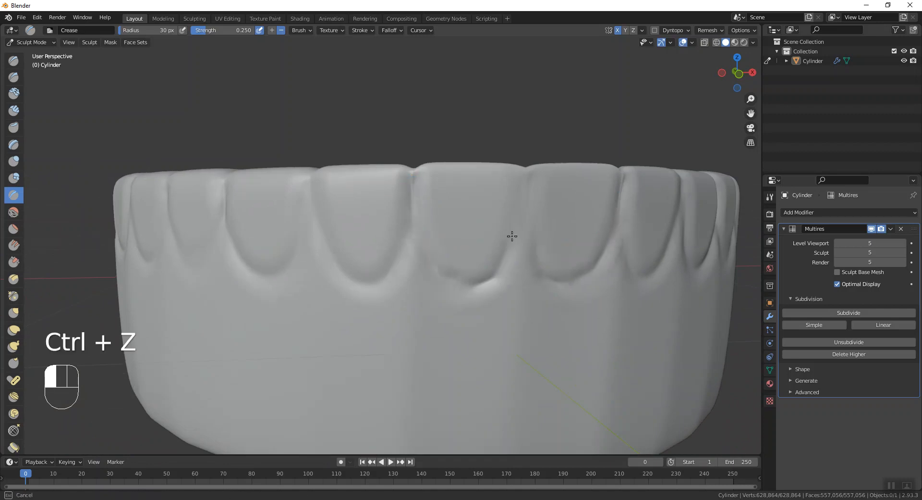
left_click_drag(408, 185, 405, 258)
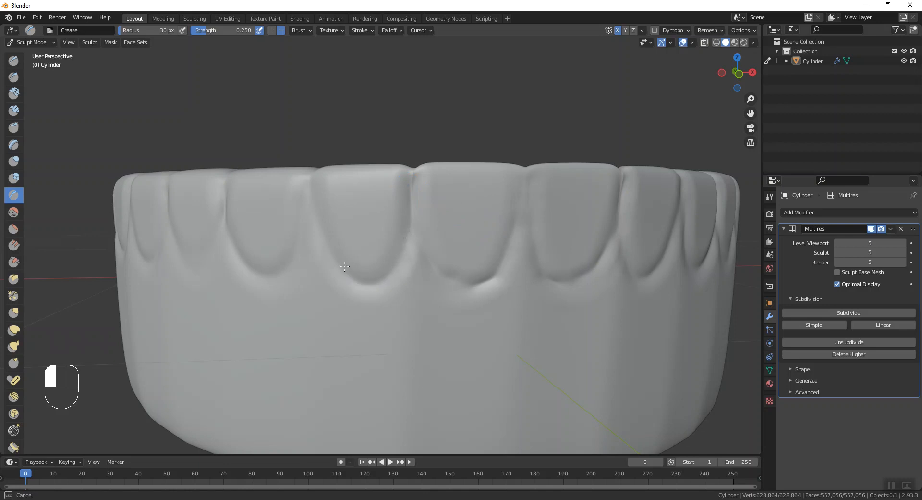
left_click_drag(364, 287, 354, 253)
Deepen the crease outlines of the outer teeth beside the central ones, undoing the faulty stroke.
middle_click_drag(354, 253, 214, 204)
mouse_move(243, 201)
left_mouse_down()
mouse_move(251, 202)
mouse_move(249, 228)
mouse_move(274, 267)
mouse_move(328, 259)
mouse_move(313, 270)
left_mouse_up()
key("ctrl+z")
middle_click_drag(241, 213, 308, 212)
left_click_drag(315, 197, 308, 238)
middle_click_drag(299, 246, 362, 204, "shift")
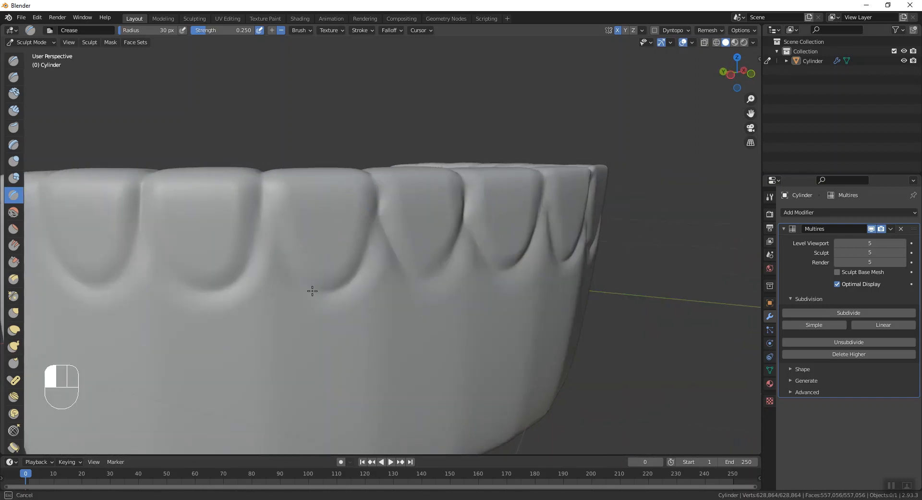
Deepen the crease outlines of the outer teeth towards the end of the arch.
middle_click_drag(278, 269, 253, 187, "shift")
left_click_drag(245, 207, 240, 215)
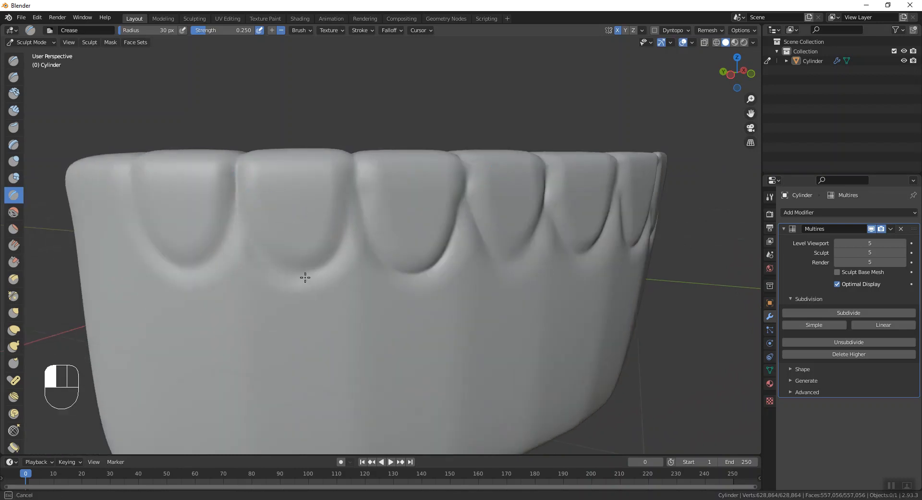
left_click_drag(284, 270, 288, 272)
middle_click_drag(193, 232, 275, 228, "shift")
left_click_drag(224, 168, 219, 174)
left_click_drag(311, 213, 303, 218)
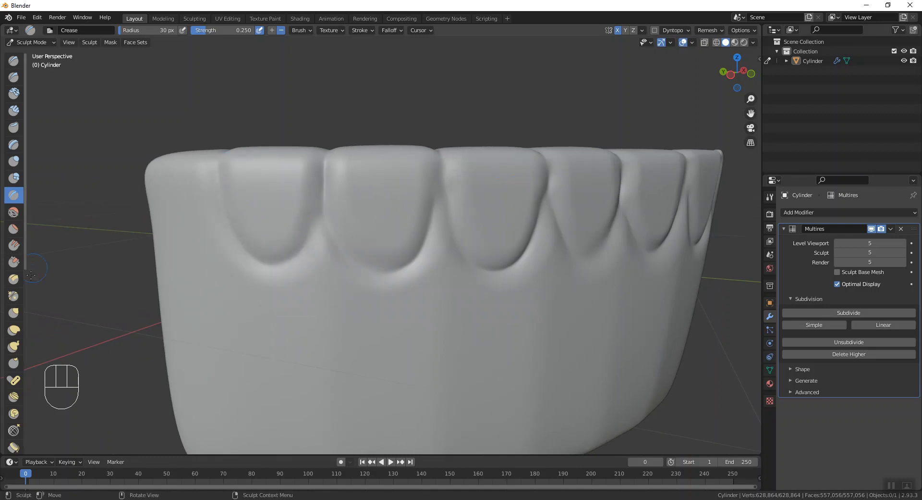
Pull the lower edges of the outer back teeth downward using the Grab brush with a 129 px radius.
left_click(16, 313)
left_click_drag(147, 32, 205, 31)
left_click_drag(378, 239, 380, 242)
left_click_drag(379, 279, 379, 296)
left_click_drag(294, 259, 264, 292)
mouse_move(490, 232)
left_mouse_down()
mouse_move(509, 254)
mouse_move(531, 251)
left_mouse_up()
middle_click_drag(531, 251, 581, 246)
left_click_drag(581, 246, 577, 245)
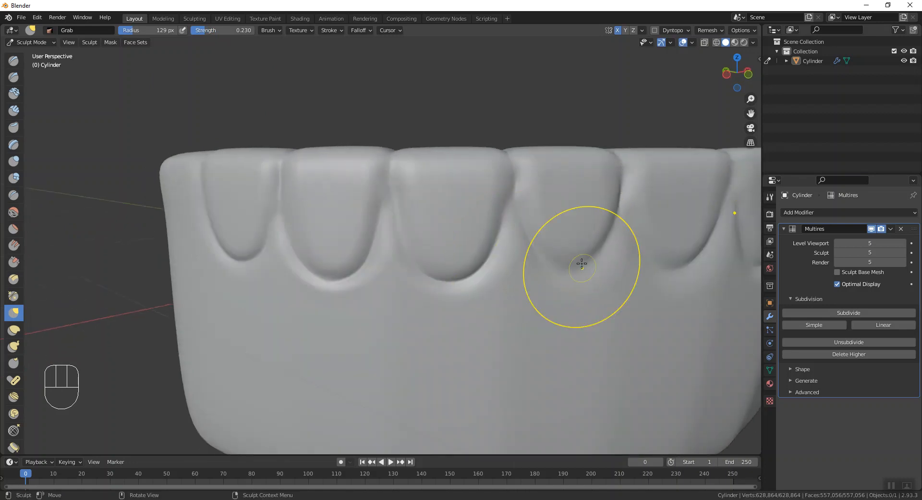
left_click_drag(578, 298, 578, 300)
left_click_drag(582, 261, 584, 284)
Lengthen and even out the outer tooth outlines with the Grab brush, working towards the front teeth.
mouse_move(587, 286)
middle_mouse_down()
mouse_move(517, 269)
mouse_move(512, 255)
middle_mouse_up()
left_click_drag(477, 234, 467, 304)
left_click_drag(454, 246, 455, 249)
left_click_drag(606, 270, 614, 294)
middle_click_drag(637, 220, 671, 255)
mouse_move(671, 255)
left_mouse_down()
mouse_move(674, 324)
mouse_move(687, 332)
left_mouse_up()
scroll(684, 327, "down", 4)
middle_click_drag(673, 309, 610, 289)
scroll(604, 289, "up", 3)
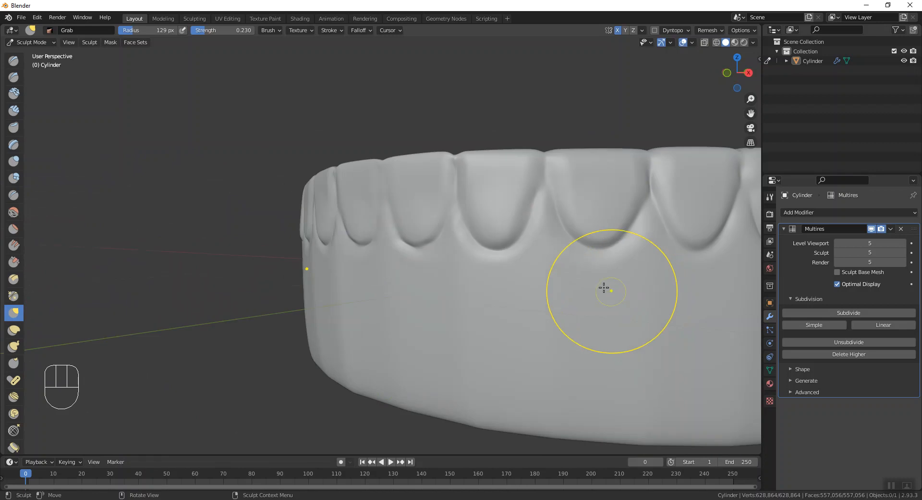
Reshape the sides and lower edges of the outer teeth from the front to the back with the Grab brush.
left_click_drag(500, 232, 498, 250)
left_click_drag(610, 219, 604, 287)
mouse_move(631, 209)
left_mouse_down()
mouse_move(625, 225)
mouse_move(587, 230)
left_mouse_up()
left_click_drag(585, 225, 591, 236)
middle_click_drag(686, 231, 659, 235)
mouse_move(605, 255)
left_mouse_down()
mouse_move(643, 263)
mouse_move(632, 277)
left_mouse_up()
scroll(645, 266, "down", 1)
mouse_move(644, 207)
left_mouse_down()
mouse_move(620, 208)
mouse_move(626, 213)
left_mouse_up()
left_click_drag(706, 253, 708, 270)
scroll(707, 269, "down", 2)
middle_click_drag(591, 261, 556, 278)
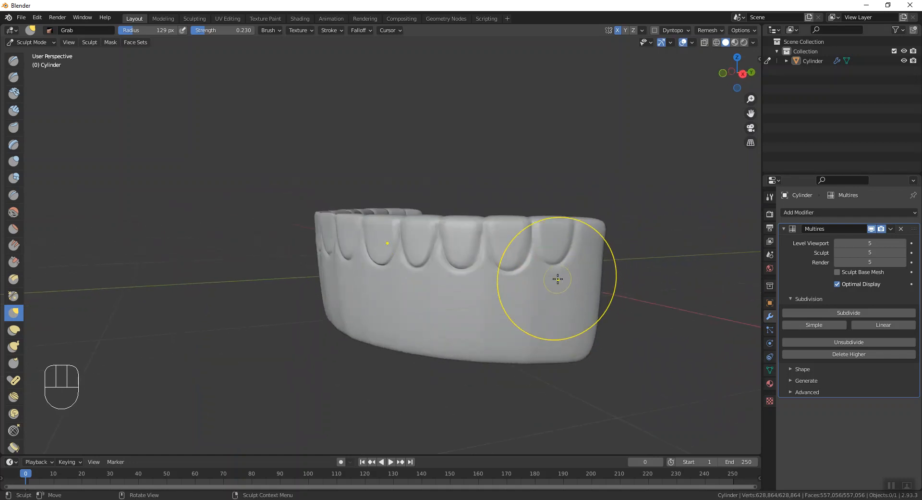
Adjust the outer gum line near the wall's end and around the front teeth with the Grab brush.
scroll(556, 278, "up", 2)
mouse_move(696, 277)
left_mouse_down()
mouse_move(714, 298)
mouse_move(716, 246)
mouse_move(700, 248)
mouse_move(685, 221)
mouse_move(710, 228)
left_mouse_up()
scroll(558, 256, "down", 3)
middle_click_drag(531, 268, 577, 272)
scroll(576, 272, "up", 3)
left_click_drag(536, 255, 531, 275)
middle_click_drag(580, 255, 571, 255)
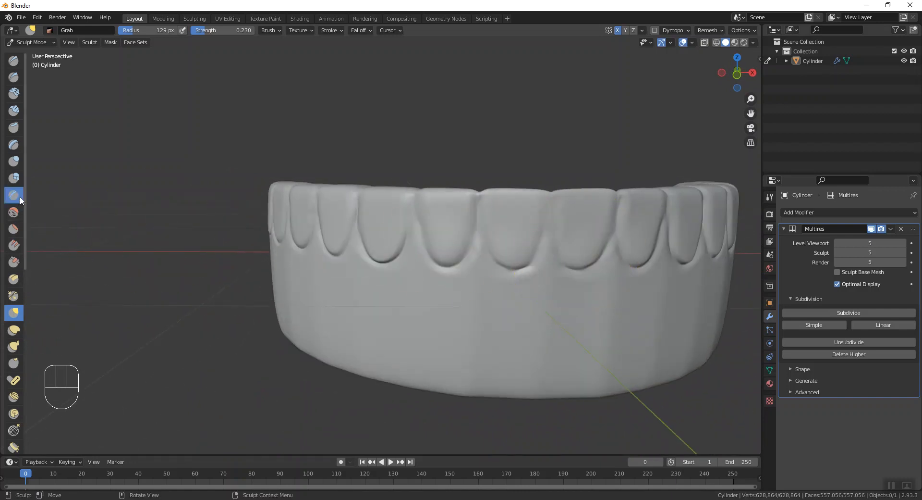
Deepen the gaps between the central outer teeth up to the top edge using the Crease brush with a 46 px radius.
left_click(18, 195)
middle_click_drag(480, 233, 419, 236, "shift")
scroll(420, 237, "up", 2)
left_click_drag(414, 233, 397, 187)
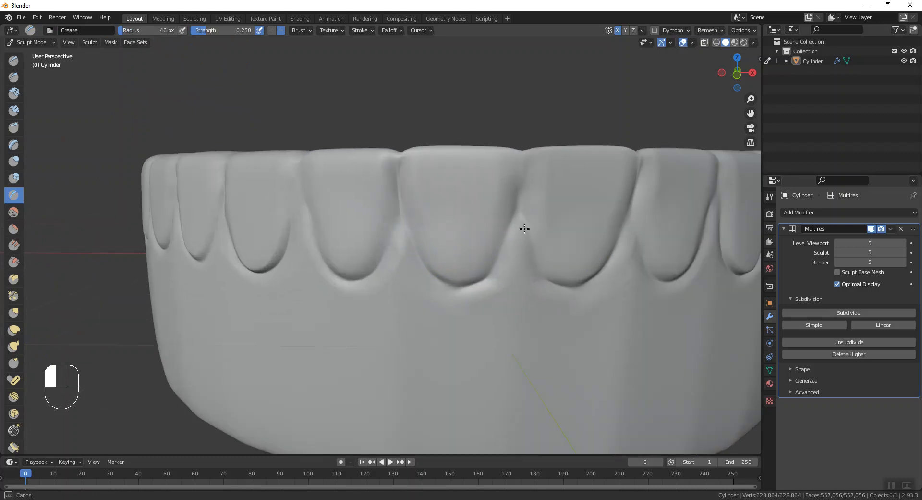
left_click_drag(518, 215, 519, 217)
left_click_drag(521, 185, 522, 148)
Crease the gaps between the next outer teeth beside the central pair up to the top edge.
middle_click_drag(628, 208, 613, 209)
left_click_drag(587, 204, 591, 178)
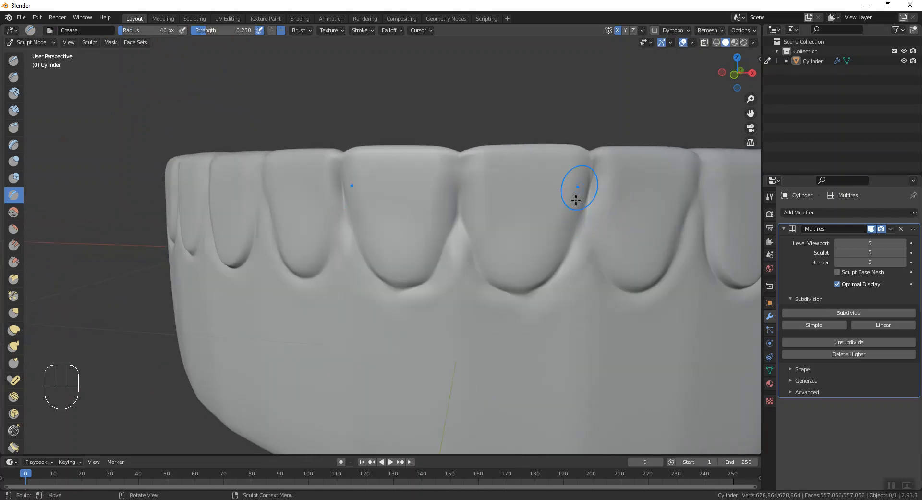
middle_click_drag(576, 200, 577, 237)
left_click_drag(675, 221, 675, 186)
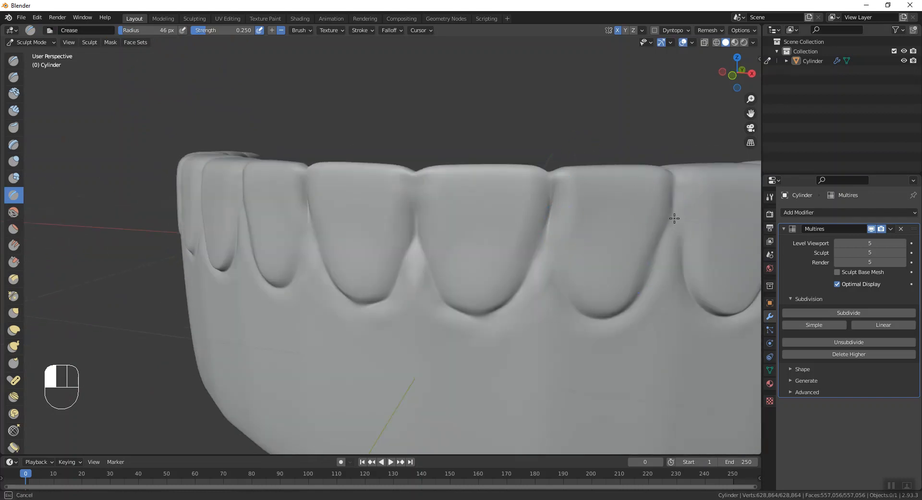
left_click_drag(674, 229, 672, 230)
Sharpen the grooves between the teeth across the arch's top edge with the Crease brush.
middle_click_drag(492, 239, 609, 375)
left_click_drag(669, 364, 656, 366)
middle_click_drag(656, 372, 625, 364)
left_click_drag(626, 356, 620, 338)
scroll(618, 354, "down", 2)
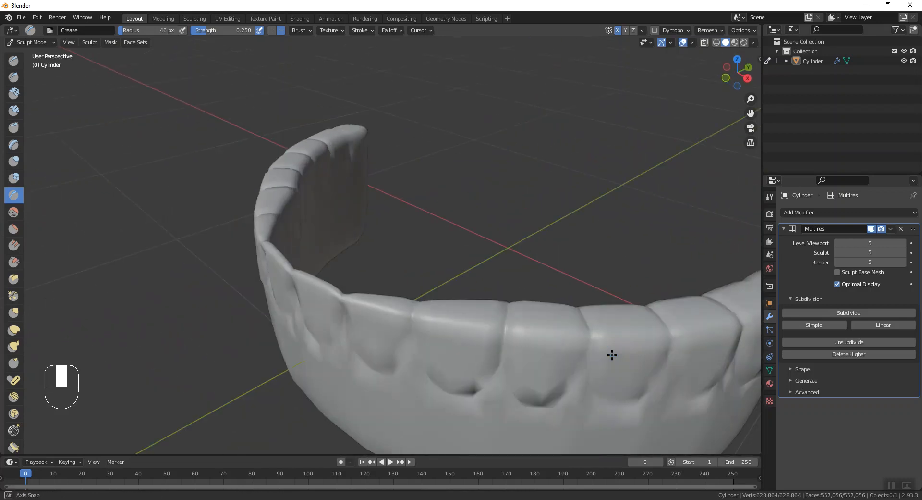
middle_click_drag(618, 356, 597, 351)
left_click_drag(525, 353, 526, 336)
mouse_move(611, 341)
left_mouse_down()
mouse_move(619, 353)
mouse_move(616, 333)
left_mouse_up()
middle_click_drag(598, 364, 586, 332)
left_click_drag(573, 159, 585, 206)
left_click_drag(579, 165, 576, 155)
scroll(589, 225, "down", 3)
left_click_drag(551, 204, 573, 202)
middle_click_drag(485, 199, 511, 252)
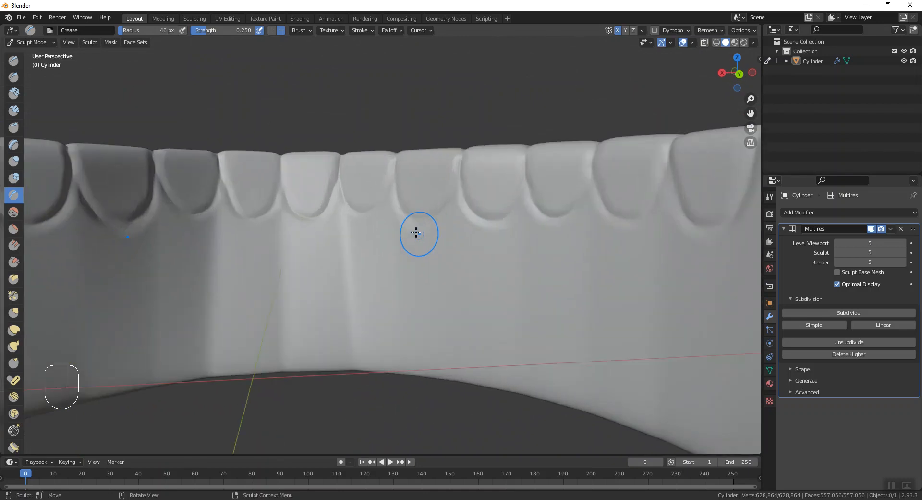
left_click_drag(396, 186, 434, 211)
key("ctrl+z")
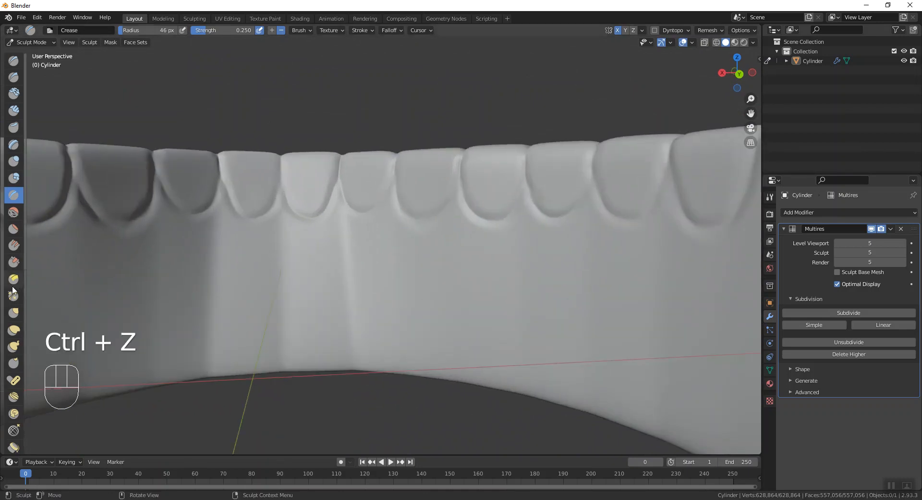
Reshape the central inner tooth outlines using the Grab brush with a 125 px radius, undoing the last strokes.
left_click(14, 313)
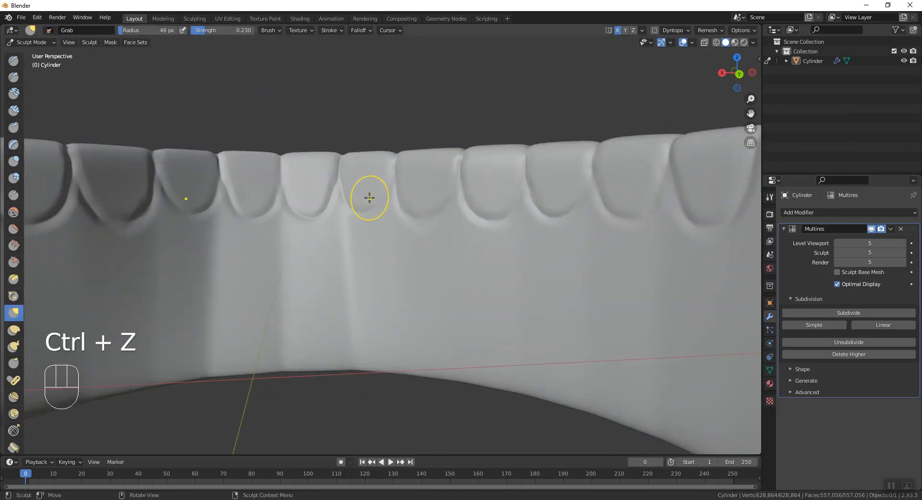
left_click_drag(131, 29, 145, 30)
mouse_move(298, 197)
left_mouse_down()
mouse_move(309, 226)
mouse_move(336, 246)
mouse_move(426, 201)
left_mouse_up()
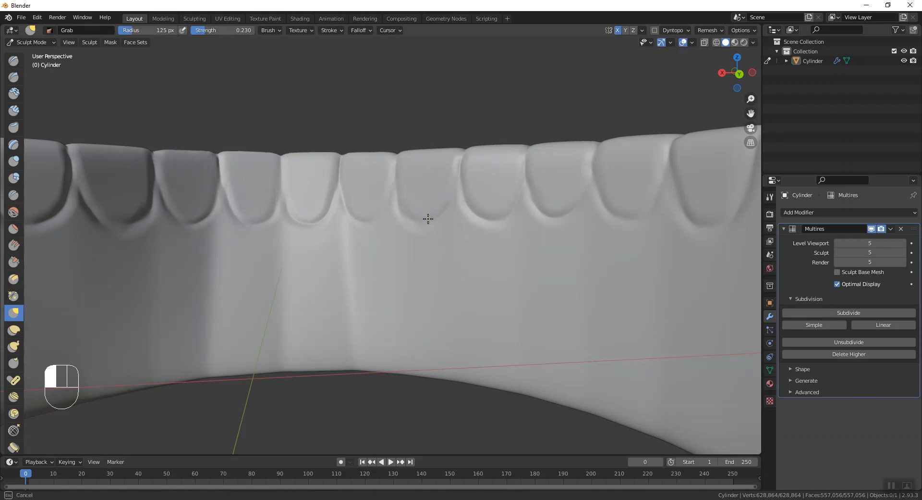
mouse_move(428, 257)
middle_mouse_down()
mouse_move(464, 260)
mouse_move(525, 215)
middle_mouse_up()
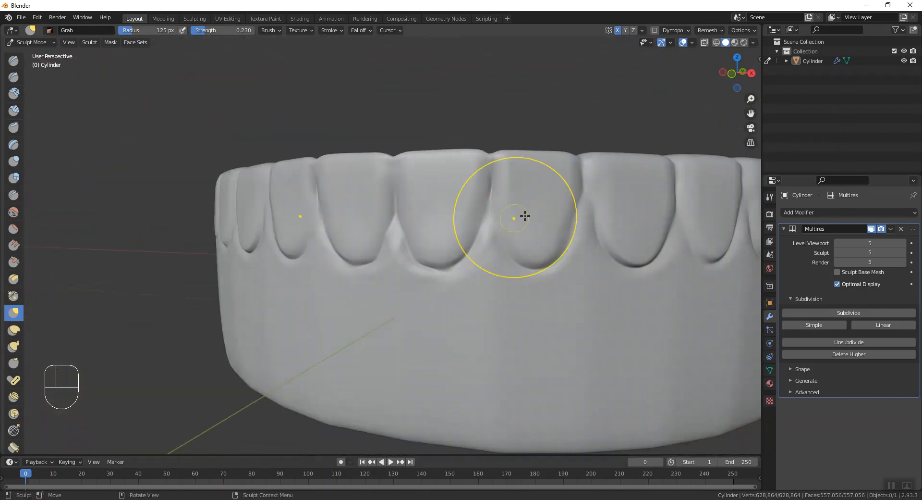
key("ctrl+z")
key("ctrl+z")
key("ctrl+shift+z")
key("ctrl+z")
Set the Grab brush radius to 89 px and pull the lower edges of the inner teeth into shape.
middle_click_drag(583, 201, 313, 192)
left_click_drag(130, 30, 113, 29)
scroll(320, 159, "up", 4)
left_click_drag(321, 169, 326, 192)
left_click_drag(422, 189, 420, 224)
left_click_drag(533, 165, 531, 237)
left_click_drag(644, 166, 644, 166)
left_click_drag(640, 255, 637, 255)
Undo the last grab stroke and pull down the lower edges of the neighbouring inner teeth.
scroll(636, 255, "down", 2)
key("ctrl+z")
left_click_drag(577, 191, 569, 231)
mouse_move(655, 243)
middle_mouse_down()
mouse_move(662, 239)
mouse_move(643, 173)
mouse_move(680, 198)
middle_mouse_up()
left_click_drag(672, 182, 671, 212)
mouse_move(454, 194)
middle_mouse_down()
mouse_move(409, 195)
mouse_move(379, 222)
mouse_move(329, 200)
middle_mouse_up()
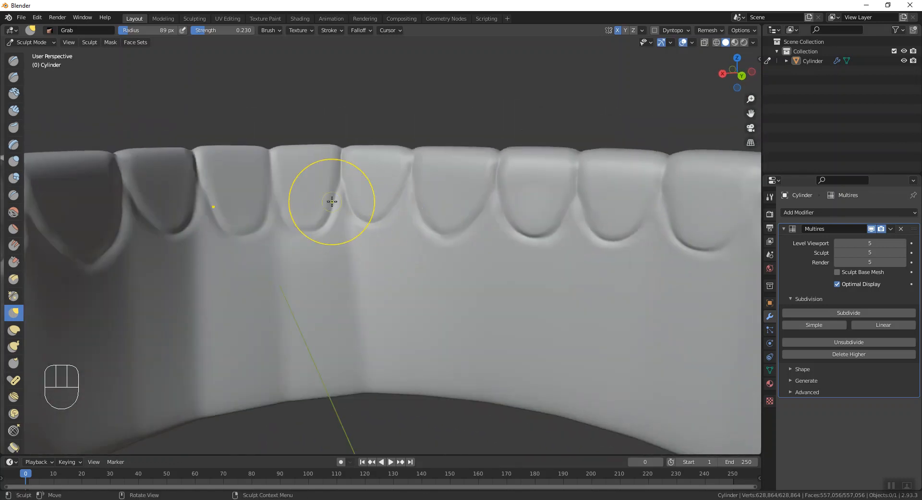
mouse_move(449, 224)
left_mouse_down()
mouse_move(450, 242)
mouse_move(452, 222)
left_mouse_up()
Undo the last stroke and reshape the upper corner of the wall's end using the Grab brush with a 196 px radius.
mouse_move(269, 195)
middle_mouse_down()
mouse_move(243, 200)
mouse_move(233, 215)
mouse_move(267, 255)
mouse_move(445, 243)
mouse_move(322, 253)
mouse_move(527, 251)
mouse_move(474, 300)
mouse_move(418, 265)
mouse_move(564, 233)
middle_mouse_up()
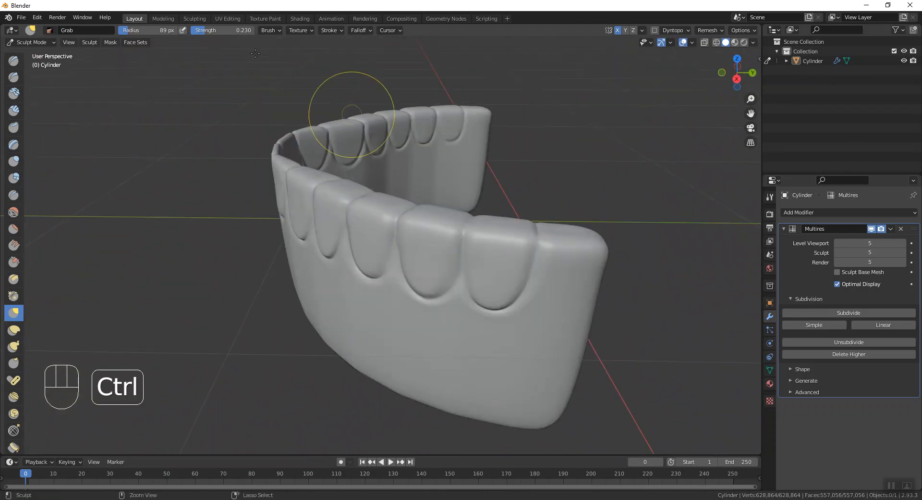
key("ctrl+z")
left_click_drag(140, 30, 141, 30)
left_click_drag(601, 242, 595, 303)
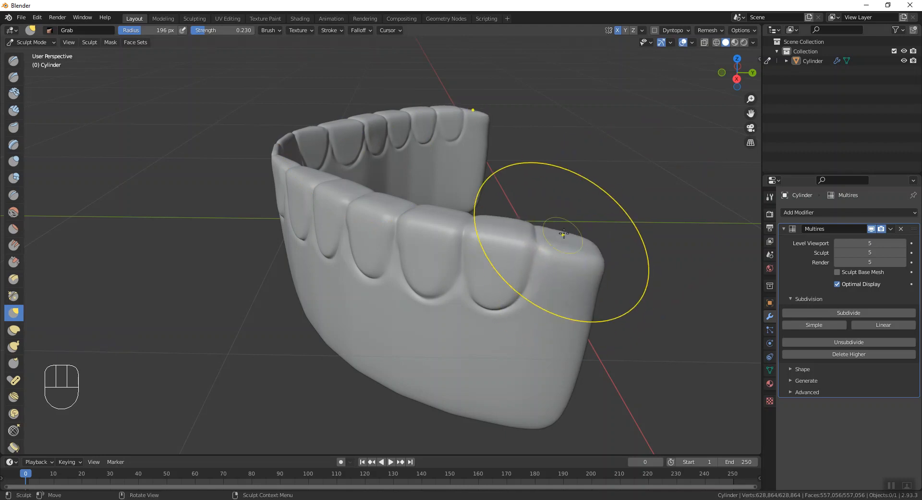
left_click_drag(588, 250, 584, 263)
mouse_move(540, 257)
middle_mouse_down()
mouse_move(603, 242)
mouse_move(576, 229)
middle_mouse_up()
left_click_drag(558, 212, 559, 213)
Smooth the creases between the front teeth on the outer side using the Smooth brush with a 61 px radius.
middle_click_drag(552, 217, 277, 194, "shift")
mouse_move(276, 195)
middle_mouse_down()
mouse_move(303, 189)
mouse_move(295, 210)
middle_mouse_up()
scroll(292, 212, "down", 3)
middle_click_drag(224, 210, 294, 220)
scroll(300, 221, "up", 2)
middle_click_drag(429, 244, 438, 227)
scroll(408, 235, "up", 2)
middle_click_drag(298, 251, 384, 238, "shift")
scroll(379, 238, "up", 3)
left_click(14, 212)
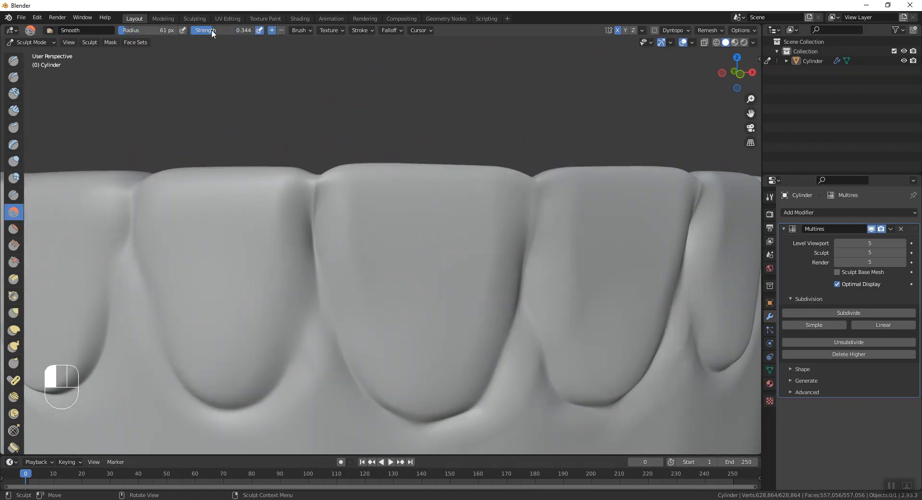
left_click_drag(307, 230, 314, 244)
left_click_drag(536, 195, 525, 237)
mouse_move(525, 237)
middle_mouse_down()
mouse_move(494, 247)
mouse_move(488, 267)
mouse_move(457, 285)
middle_mouse_up()
scroll(373, 356, "down", 1)
scroll(372, 356, "up", 1)
middle_click_drag(373, 356, 377, 324)
scroll(377, 324, "up", 1)
mouse_move(373, 258)
left_mouse_down()
mouse_move(402, 268)
mouse_move(386, 278)
left_mouse_up()
mouse_move(386, 277)
middle_mouse_down()
mouse_move(387, 263)
mouse_move(369, 251)
mouse_move(420, 255)
mouse_move(406, 241)
mouse_move(268, 216)
middle_mouse_up()
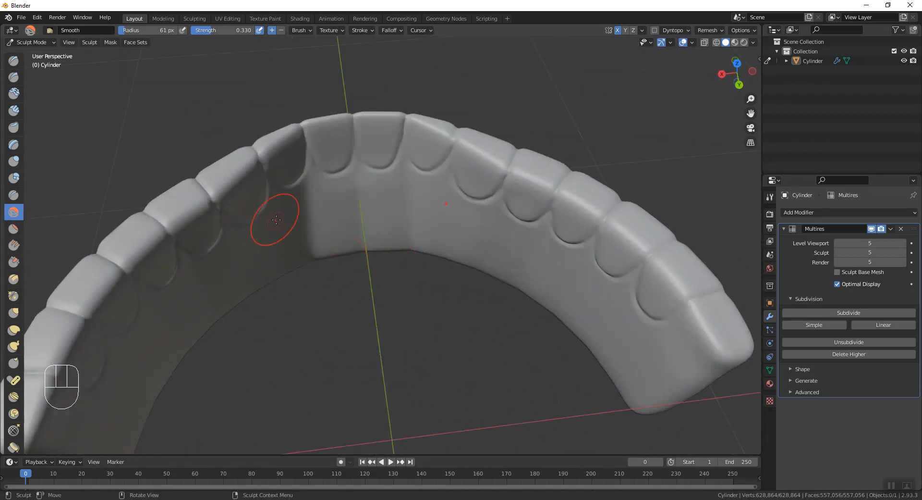
Switch to the Draw brush in Subtract mode, try hollowing two inner front teeth at 0.344 strength, and undo the strokes.
left_click(13, 61)
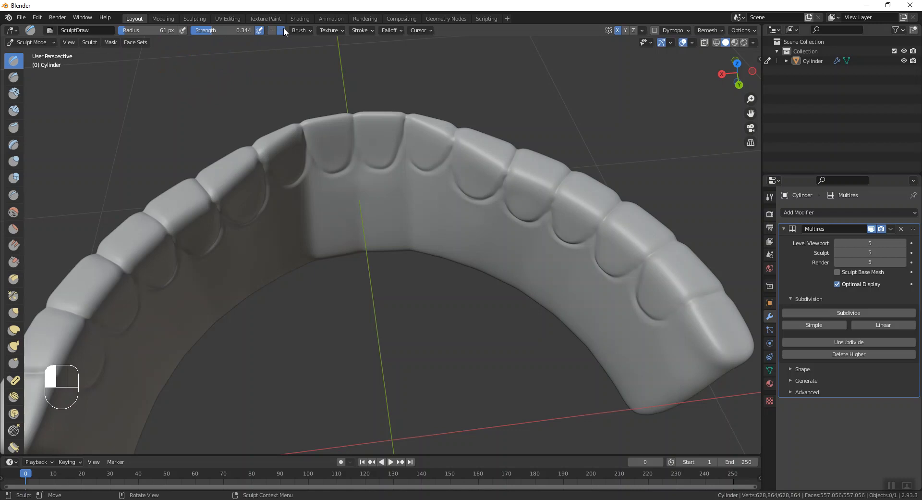
middle_click_drag(339, 131, 363, 123)
scroll(325, 154, "up", 3)
middle_click_drag(325, 154, 363, 212, "shift")
left_click_drag(246, 253, 265, 261)
left_click_drag(241, 230, 253, 243)
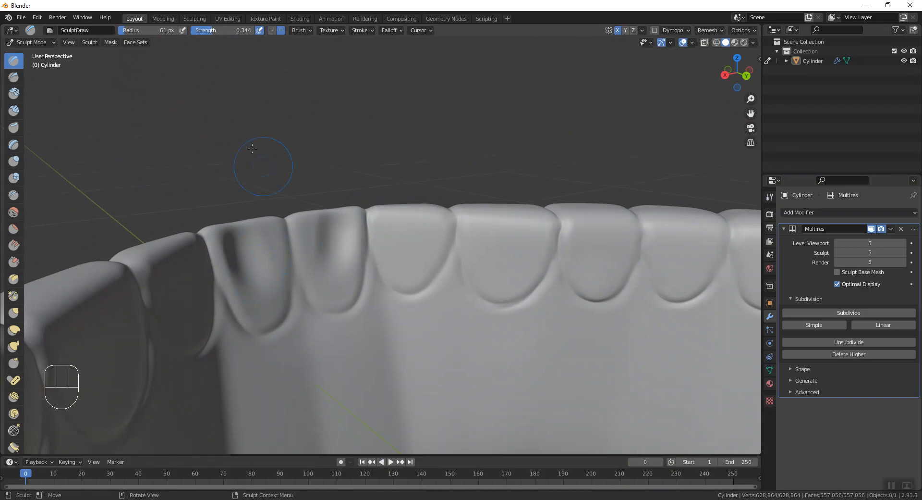
key("ctrl+z")
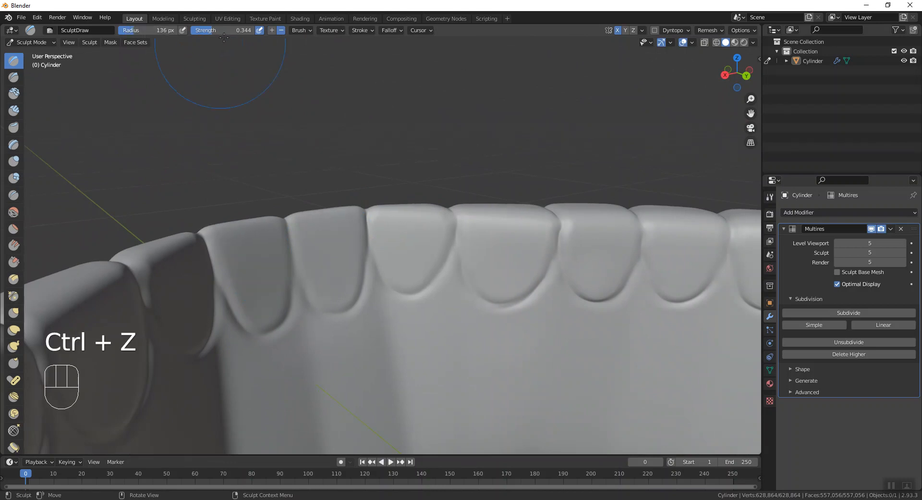
Carve shallow hollows into the inner faces of the front teeth using a 136 px Draw brush at 0.122 strength.
left_click_drag(216, 30, 213, 30)
middle_click_drag(332, 240, 391, 257, "shift")
scroll(392, 258, "up", 3)
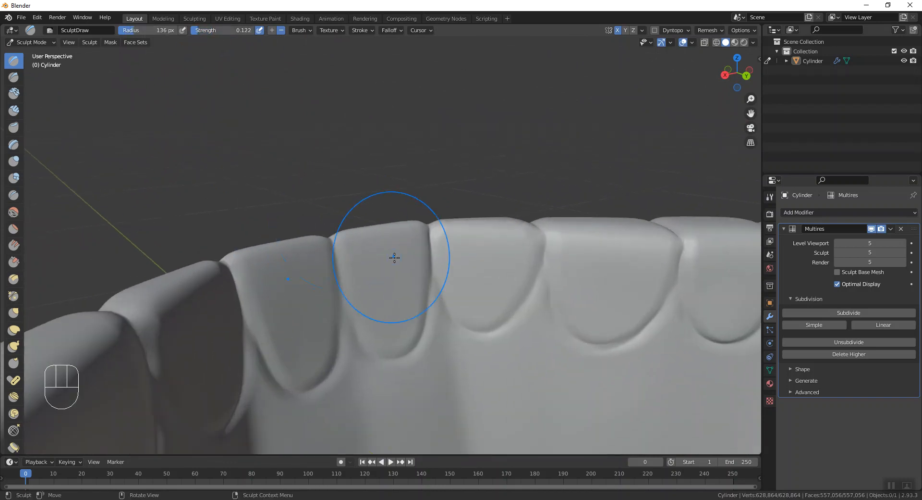
left_click_drag(384, 258, 378, 286)
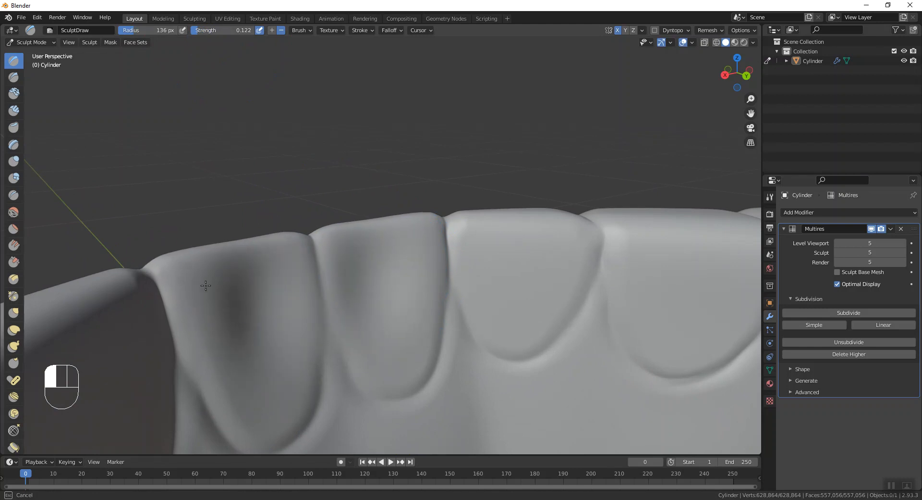
left_click_drag(264, 352, 261, 347)
Carve similar hollows into the inner faces of the neighbouring teeth and set the Draw brush radius to 77 px.
scroll(350, 282, "down", 4)
mouse_move(350, 282)
middle_mouse_down()
mouse_move(452, 331)
mouse_move(387, 281)
middle_mouse_up()
scroll(387, 279, "up", 3)
mouse_move(427, 196)
left_mouse_down()
mouse_move(417, 212)
mouse_move(415, 202)
left_mouse_up()
scroll(404, 165, "up", 3)
left_click_drag(406, 165, 428, 185)
mouse_move(417, 163)
middle_mouse_down()
mouse_move(358, 193)
mouse_move(343, 187)
middle_mouse_up()
scroll(342, 161, "down", 3)
mouse_move(461, 185)
middle_mouse_down()
mouse_move(500, 142)
mouse_move(365, 212)
middle_mouse_up()
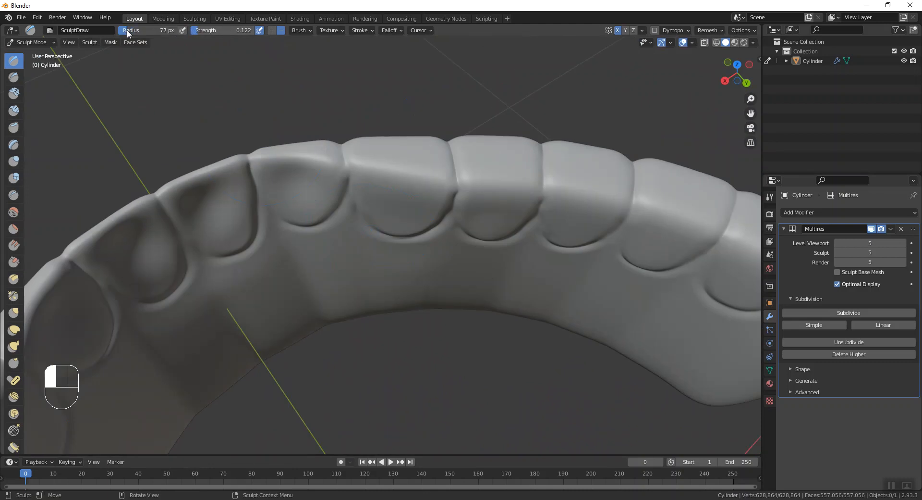
Carve dents into the chewing surfaces of the first back teeth and undo the last two strokes.
mouse_move(490, 156)
left_mouse_down()
mouse_move(486, 163)
mouse_move(510, 162)
left_mouse_up()
scroll(552, 125, "up", 3)
middle_click_drag(554, 123, 499, 192, "shift")
mouse_move(530, 184)
left_mouse_down()
mouse_move(528, 164)
mouse_move(523, 174)
left_mouse_up()
mouse_move(379, 148)
left_mouse_down()
mouse_move(387, 159)
mouse_move(370, 175)
left_mouse_up()
mouse_move(514, 174)
left_mouse_down()
mouse_move(532, 183)
mouse_move(522, 170)
mouse_move(507, 186)
left_mouse_up()
key("ctrl+z")
key("ctrl+z")
Carve dents into the tops of the remaining back teeth using the 77 px Draw brush at 0.322 strength.
middle_click_drag(682, 218, 594, 217, "shift")
left_click_drag(612, 178, 617, 193)
middle_click_drag(642, 231, 514, 218, "shift")
left_click_drag(565, 194, 567, 196)
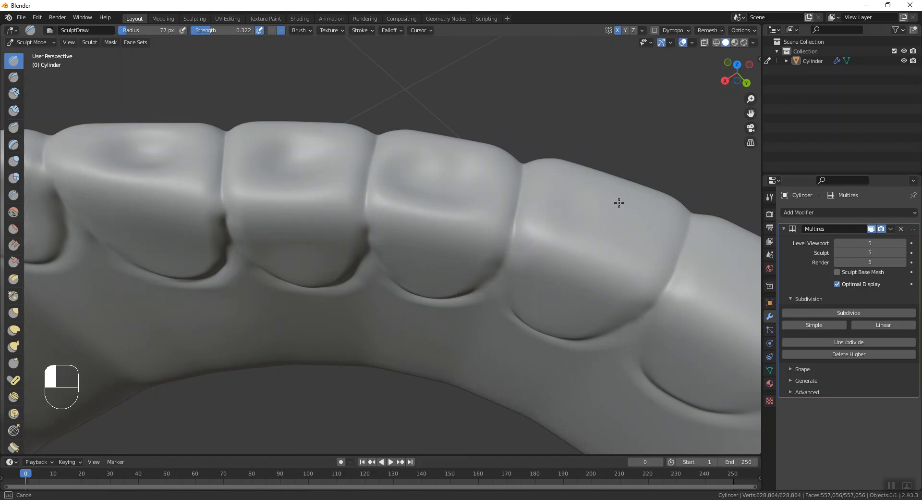
left_click_drag(642, 221, 598, 212)
middle_click_drag(698, 278, 582, 242, "shift")
left_click_drag(627, 223, 665, 268)
Carve hollows into the outer gum surface just below the front teeth using the 77 px Draw brush.
scroll(656, 282, "down", 3)
middle_click_drag(576, 286, 444, 270)
middle_click_drag(537, 255, 472, 212)
scroll(472, 212, "up", 4)
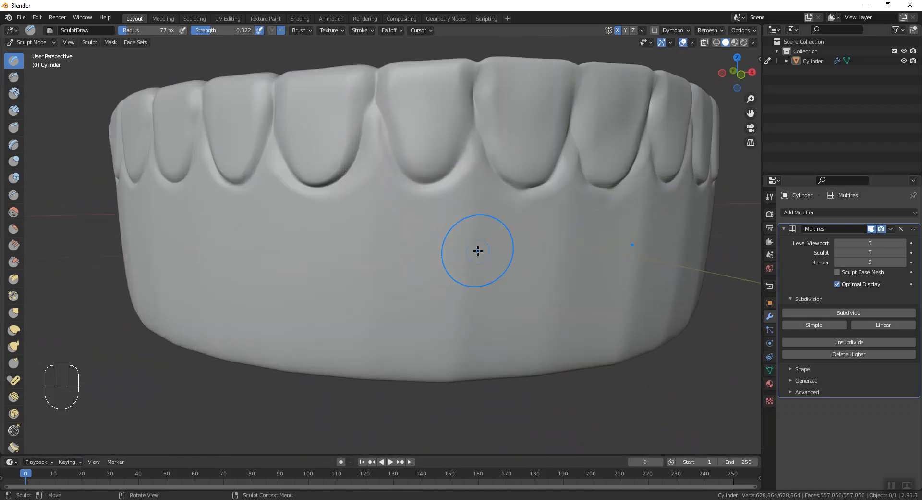
mouse_move(480, 220)
left_mouse_down()
mouse_move(470, 264)
mouse_move(379, 243)
mouse_move(363, 251)
left_mouse_up()
mouse_move(363, 251)
middle_mouse_down()
mouse_move(375, 201)
mouse_move(309, 235)
middle_mouse_up()
mouse_move(309, 235)
left_mouse_down()
mouse_move(305, 252)
mouse_move(293, 241)
left_mouse_up()
left_click_drag(235, 234, 214, 225)
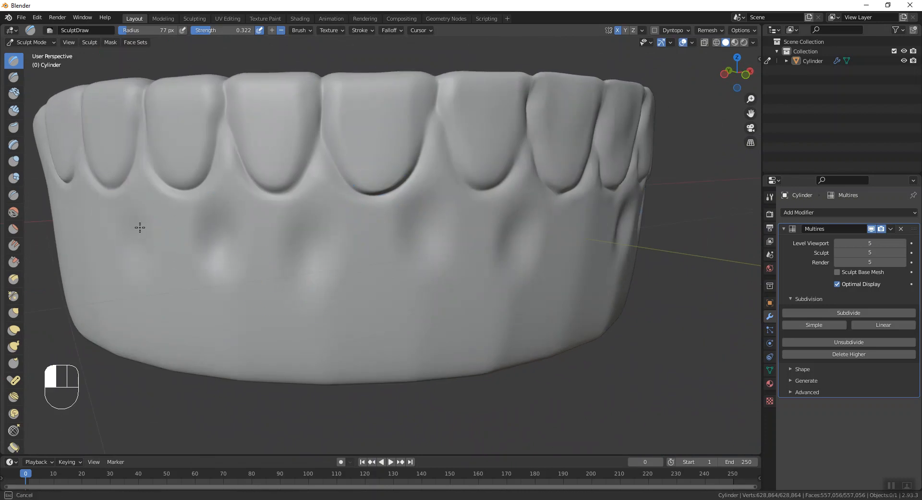
Carve further hollows along the outer gum toward the wall's end and lower down on its surface.
mouse_move(191, 181)
middle_mouse_down()
mouse_move(281, 189)
mouse_move(174, 248)
middle_mouse_up()
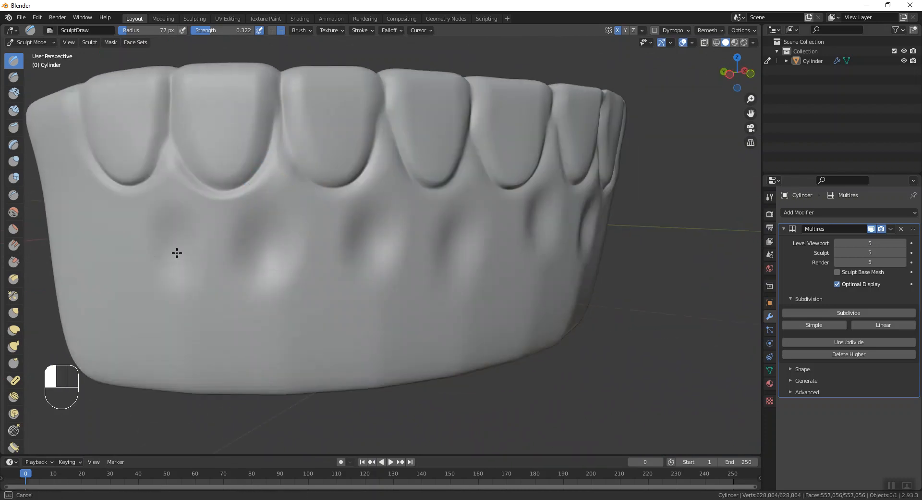
mouse_move(453, 273)
middle_mouse_down()
mouse_move(531, 288)
mouse_move(458, 267)
middle_mouse_up()
mouse_move(457, 266)
left_mouse_down()
mouse_move(445, 328)
mouse_move(405, 318)
left_mouse_up()
left_click_drag(568, 318, 606, 328)
mouse_move(605, 328)
middle_mouse_down()
mouse_move(611, 323)
mouse_move(583, 329)
mouse_move(487, 294)
mouse_move(511, 269)
mouse_move(294, 233)
mouse_move(528, 237)
mouse_move(312, 185)
middle_mouse_up()
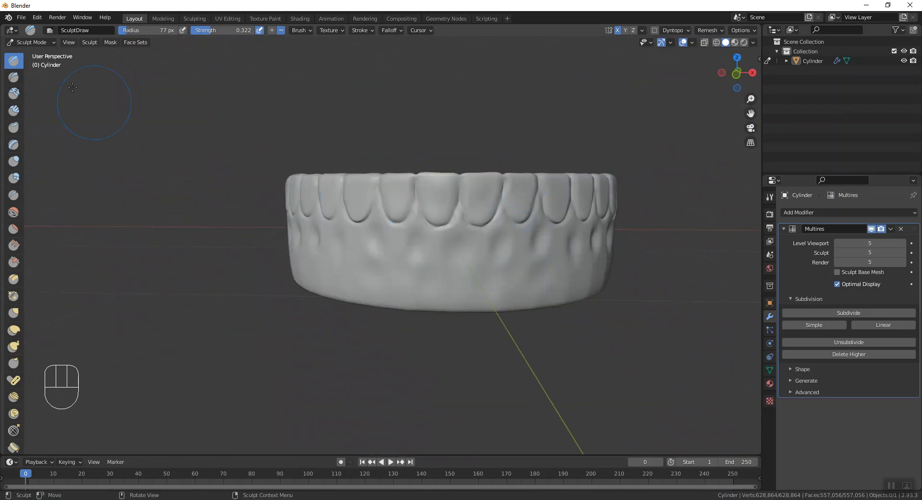
Switch from Sculpt Mode to Object Mode, select the teeth object, and check its base mesh in Edit Mode.
left_click(45, 41)
left_click(47, 54)
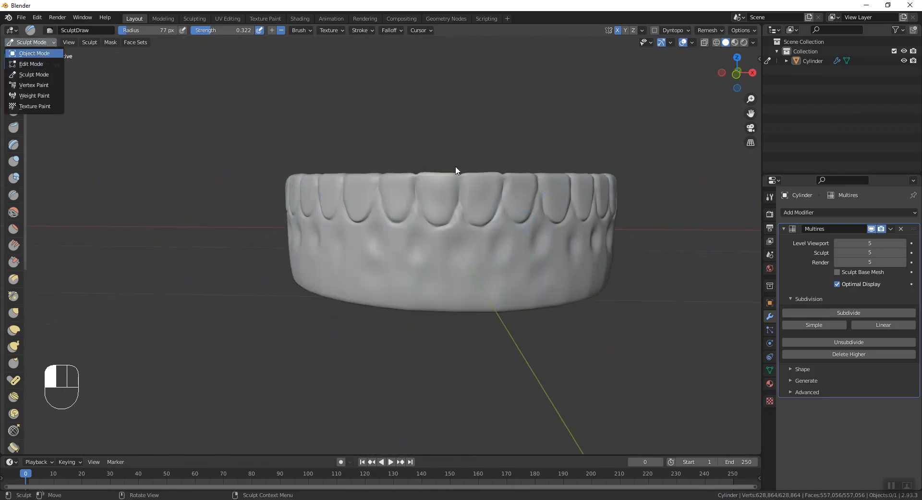
left_click(460, 208)
middle_click_drag(552, 241, 504, 197)
key("Tab")
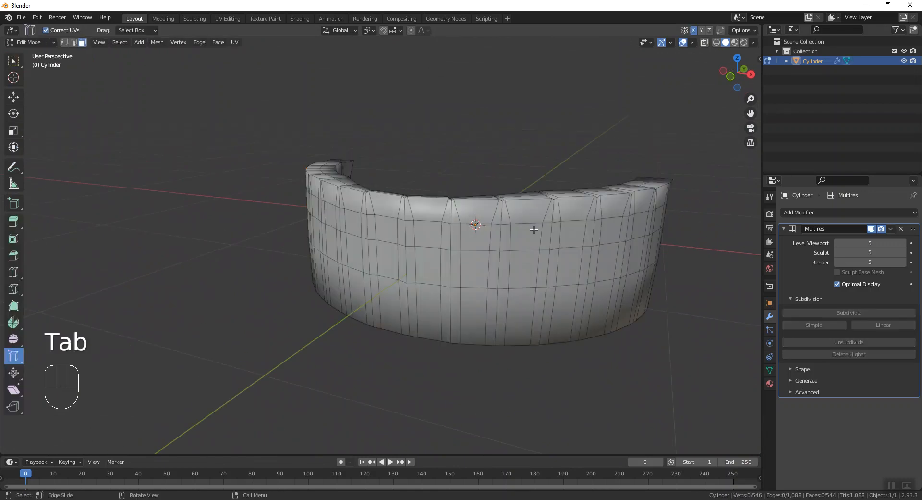
middle_click_drag(398, 210, 521, 228)
key("Tab")
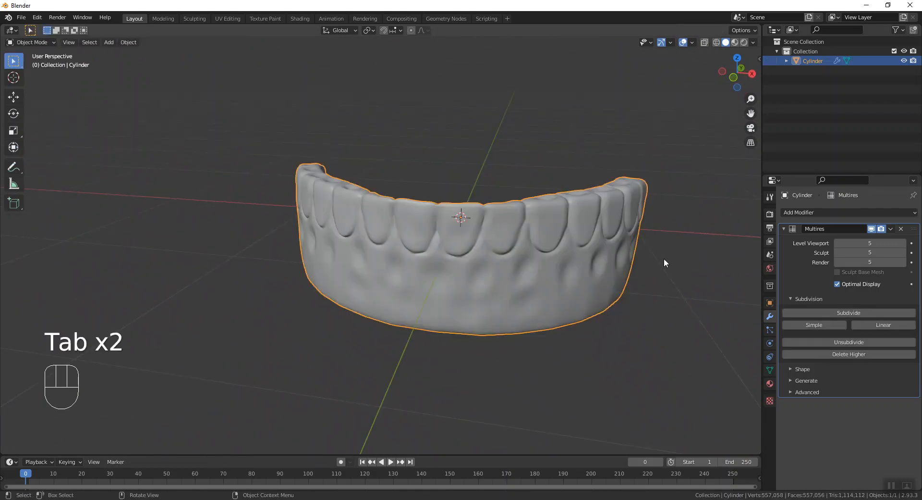
Apply the Multires sculpted shape to the base mesh and compare it between Edit Mode and Object Mode.
left_click(799, 368)
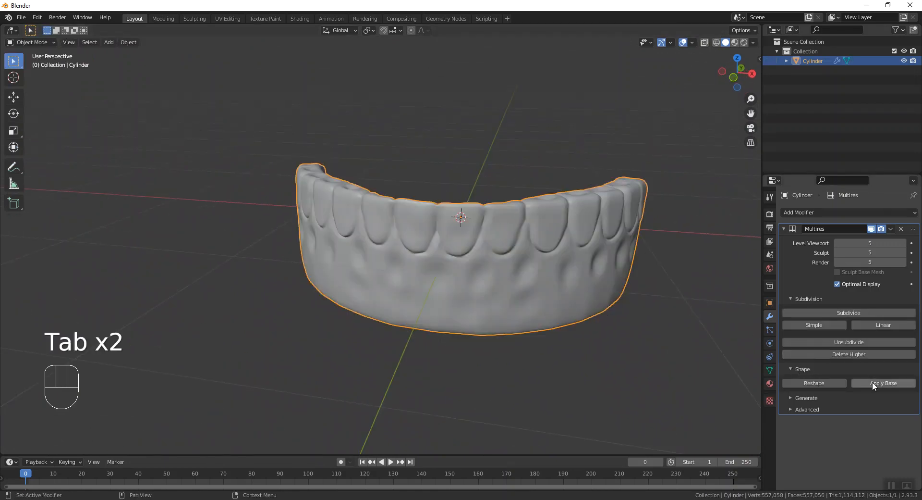
key("Tab")
key("Tab")
key("Tab")
key("Tab")
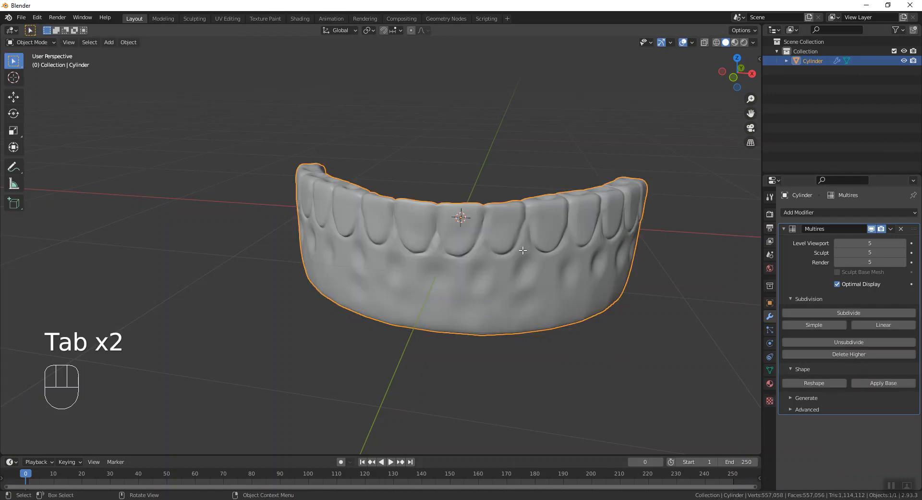
key("Tab")
middle_click_drag(376, 232, 421, 161)
key("Tab")
key("Tab")
key("Tab")
key("Tab")
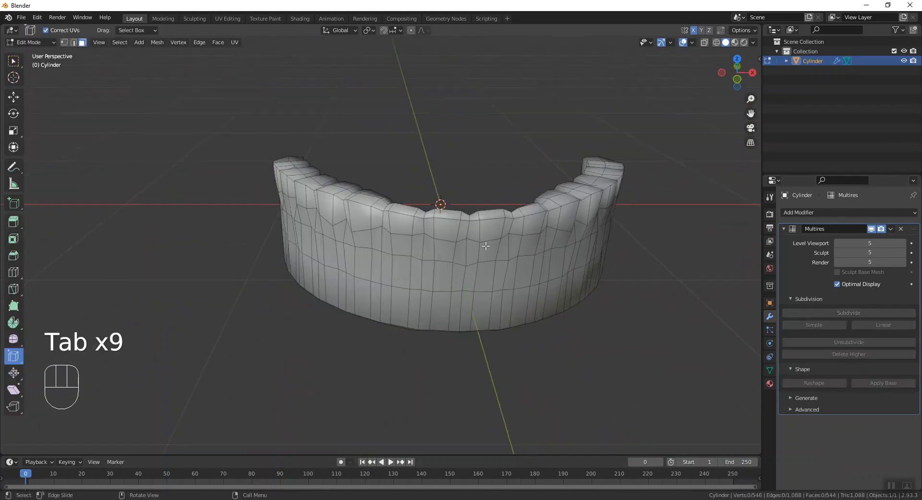
key("Tab")
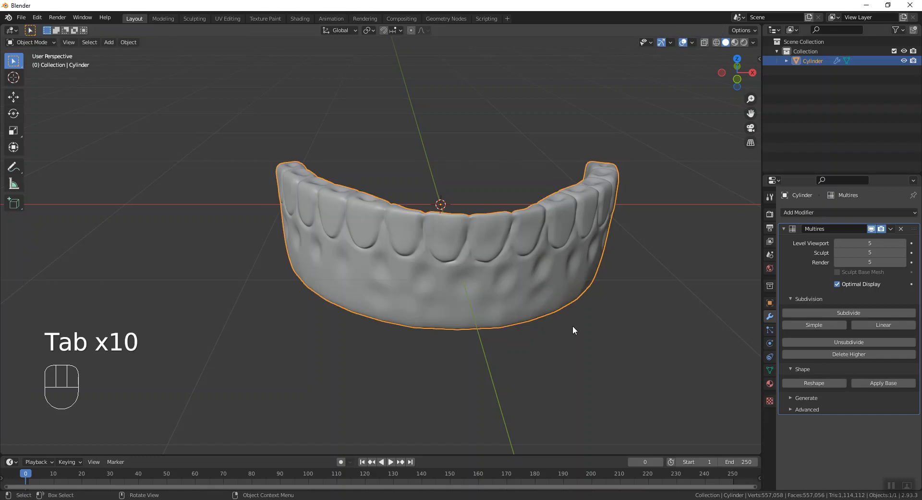
middle_click_drag(594, 229, 494, 289)
middle_click_drag(449, 260, 477, 255)
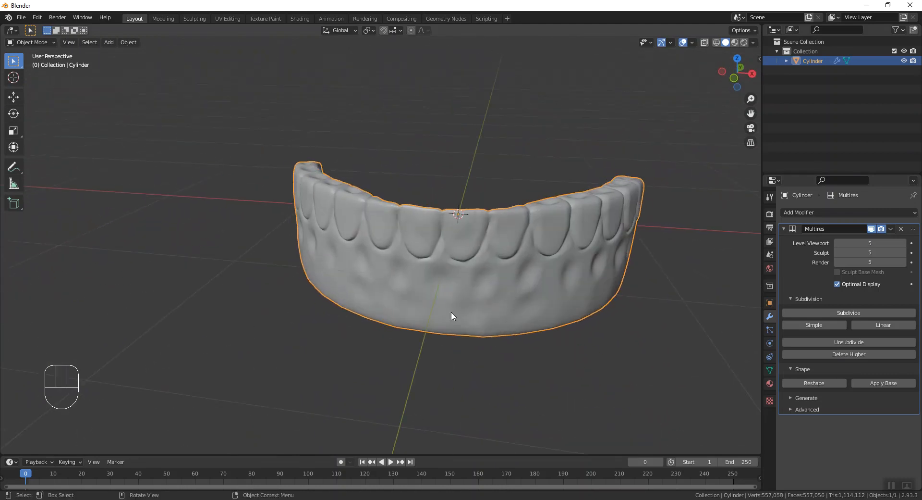
In Edit Mode with edge selection, select the inner vertical edge path of one wall end from top to bottom.
middle_click_drag(413, 159, 342, 142)
key("Tab")
middle_click_drag(468, 202, 372, 229)
left_click(73, 43)
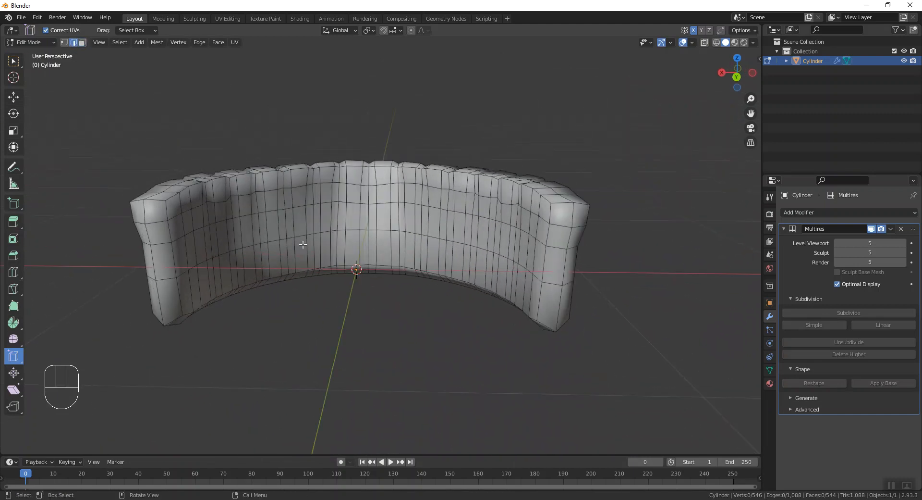
middle_click_drag(97, 242, 260, 214, "shift")
scroll(337, 225, "up", 3)
scroll(299, 155, "down", 2)
left_click(314, 162)
mouse_move(363, 273)
middle_mouse_down()
mouse_move(374, 296)
mouse_move(368, 274)
middle_mouse_up()
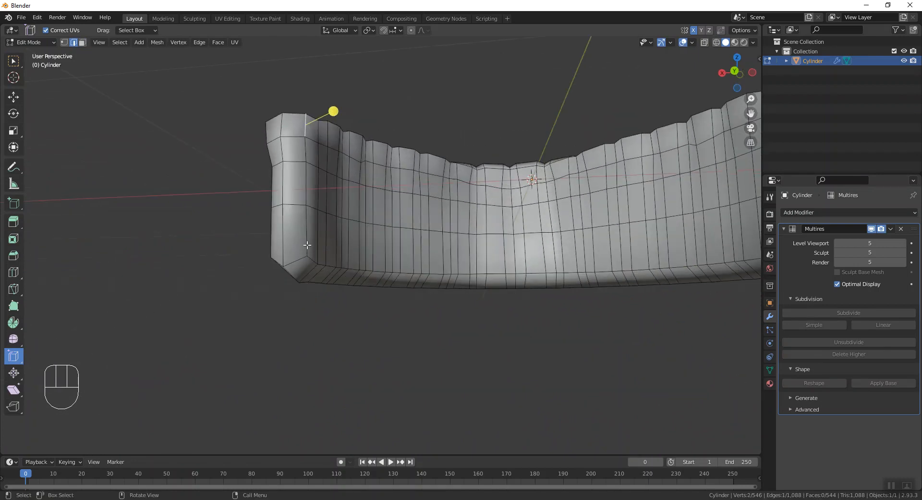
left_click(306, 257, "ctrl")
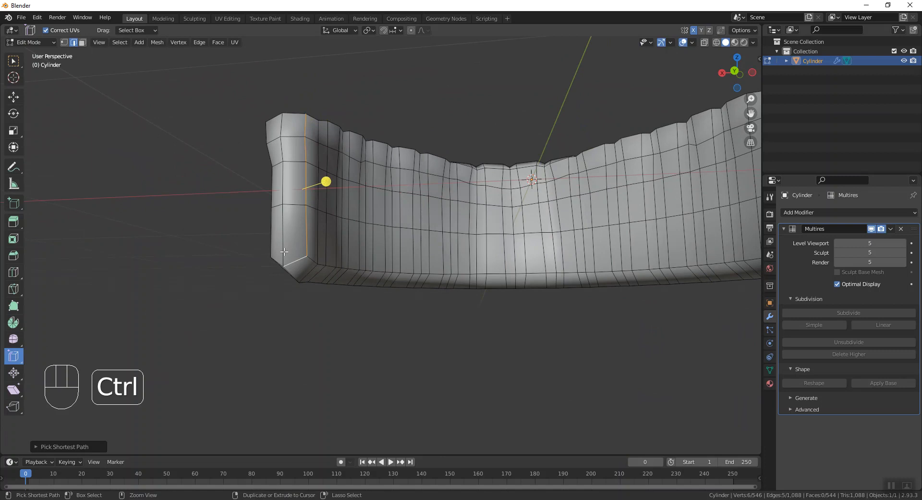
left_click(472, 292, "ctrl")
key("ctrl+z")
Extend the edge selection along the wall's bottom and up the other end's inner edge, and mark it as a seam.
middle_click_drag(293, 273, 572, 309)
left_click(367, 288, "ctrl")
left_click(500, 309, "ctrl")
left_click(572, 309, "ctrl")
left_click(667, 311, "ctrl")
middle_click_drag(666, 311, 569, 296)
left_click(679, 148, "ctrl")
middle_click_drag(679, 148, 372, 237)
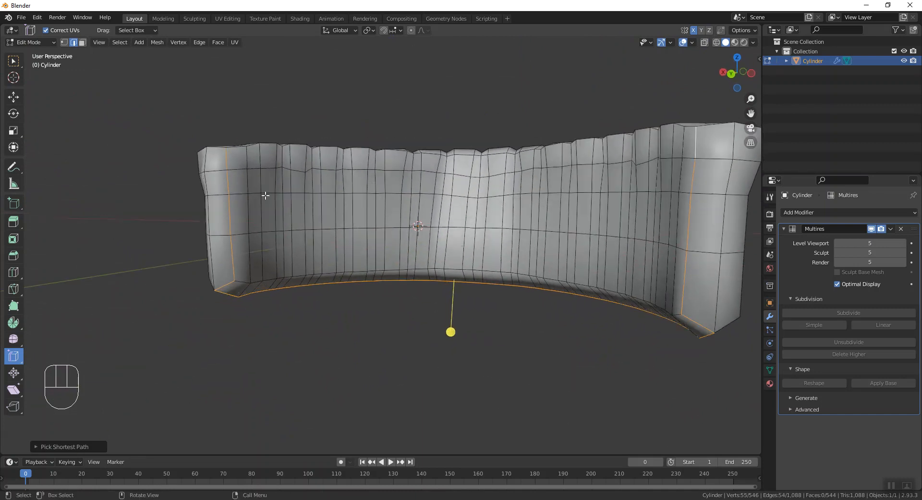
right_click(100, 141)
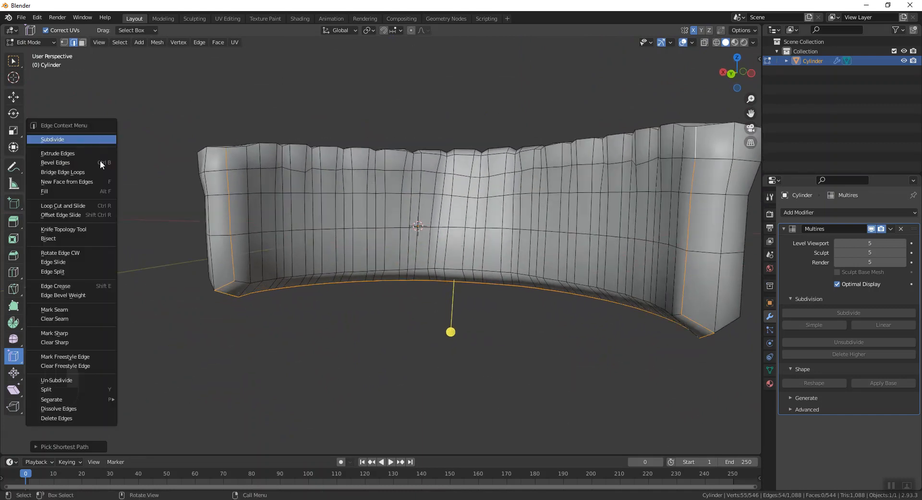
left_click(72, 310)
key("alt+a")
middle_click_drag(308, 314, 355, 307)
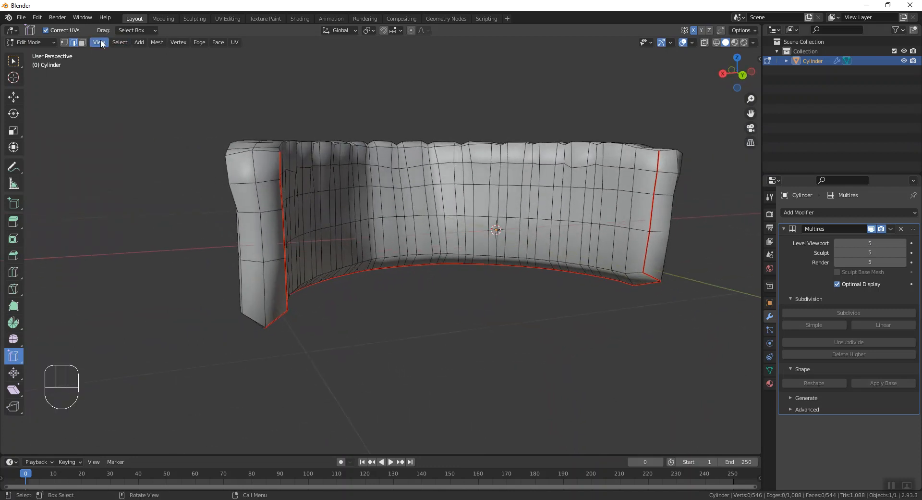
middle_click_drag(328, 255, 280, 196)
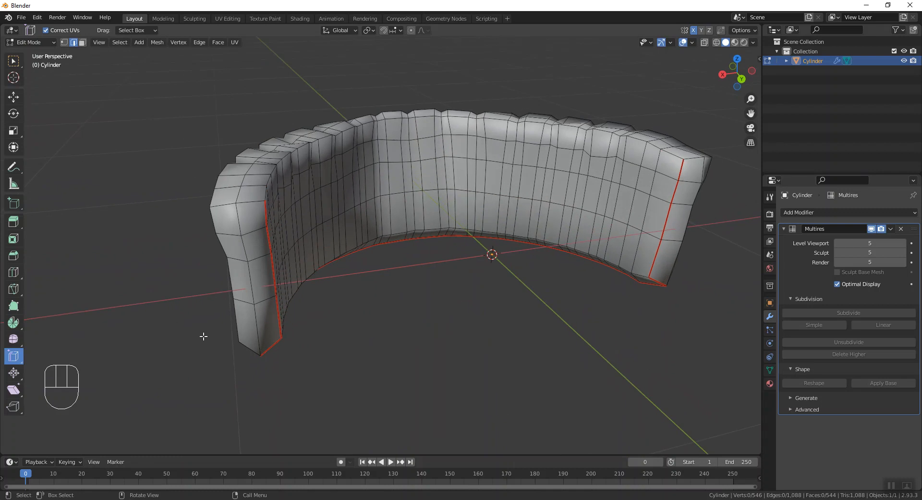
Select all faces of the mesh in face selection mode and unwrap them with Unwrap.
left_click(84, 43)
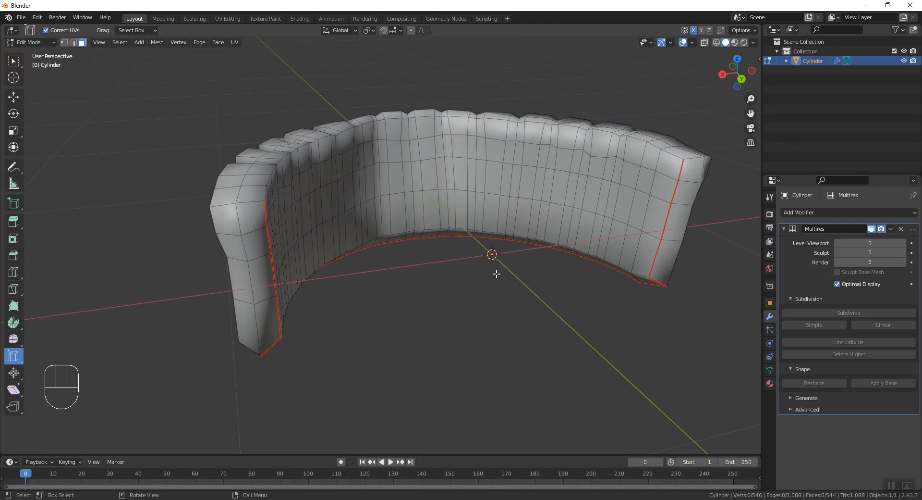
key("a")
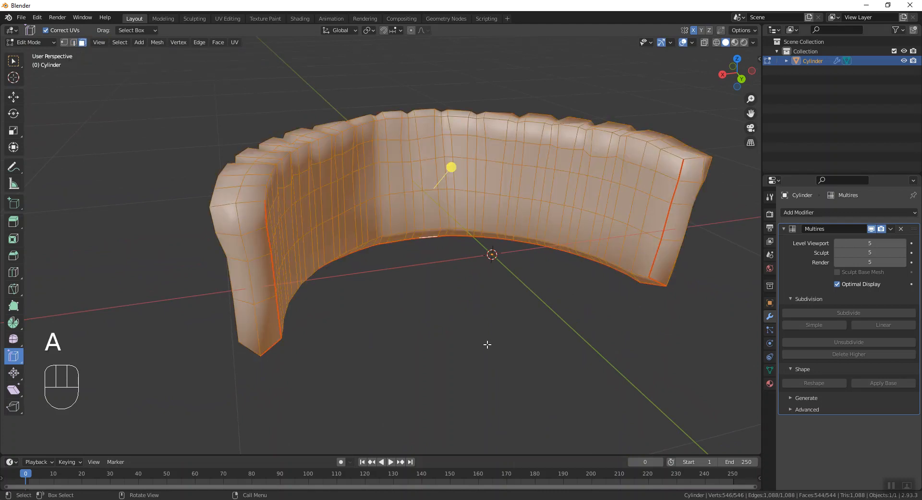
right_click(347, 297)
mouse_move(331, 371)
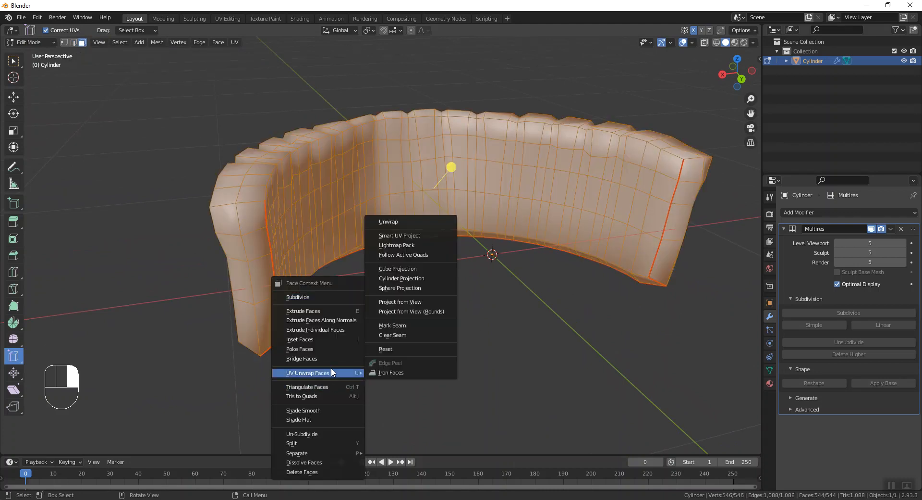
left_click(417, 220)
left_click(471, 291)
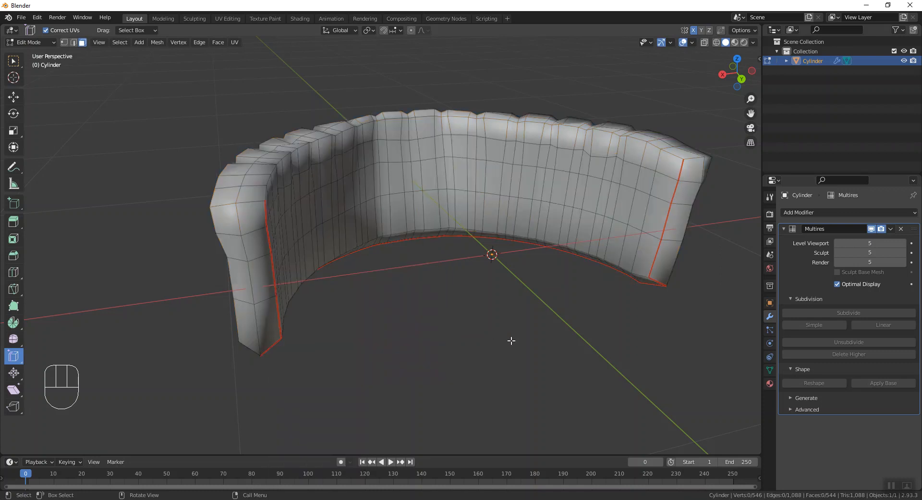
Open the UV Editing workspace and select the whole mesh to show its unwrapped UV layout.
left_click(227, 18)
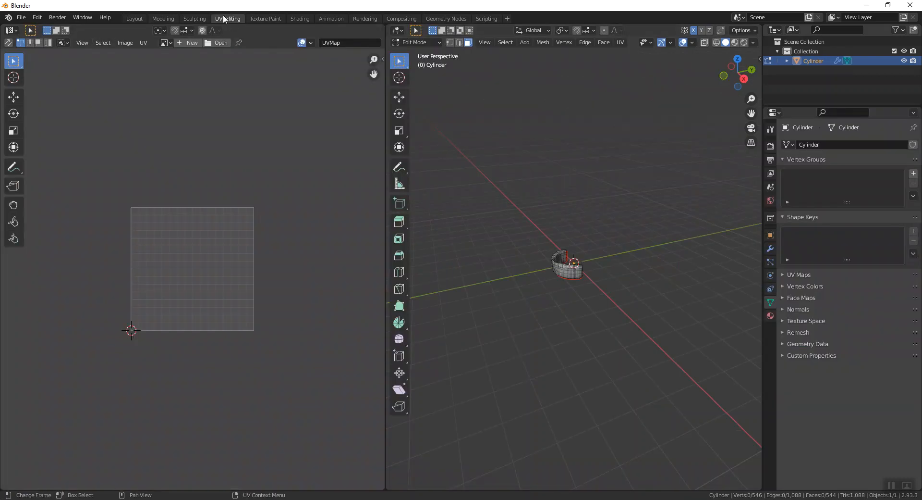
key("a")
scroll(581, 294, "up", 5)
scroll(151, 274, "up", 4)
scroll(187, 267, "down", 2)
middle_click_drag(186, 267, 236, 259)
scroll(233, 256, "up", 2)
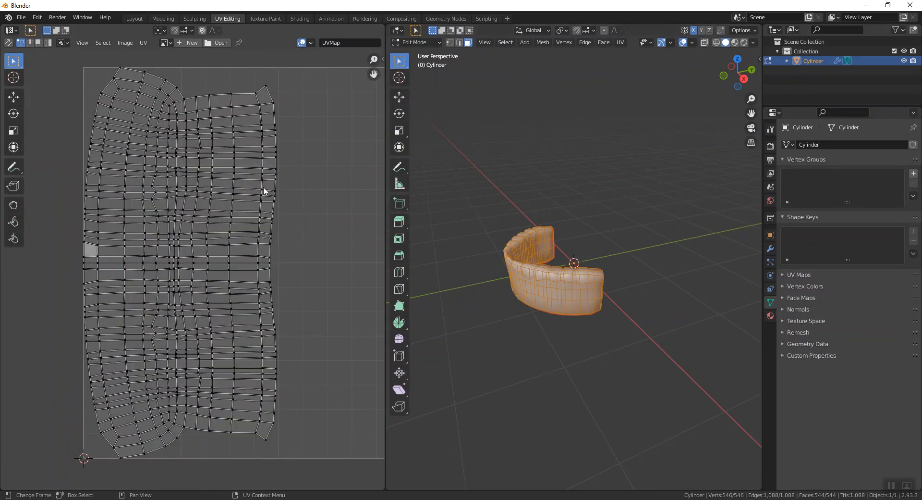
scroll(298, 195, "down", 1)
scroll(298, 195, "down", 1)
middle_click_drag(313, 204, 298, 198)
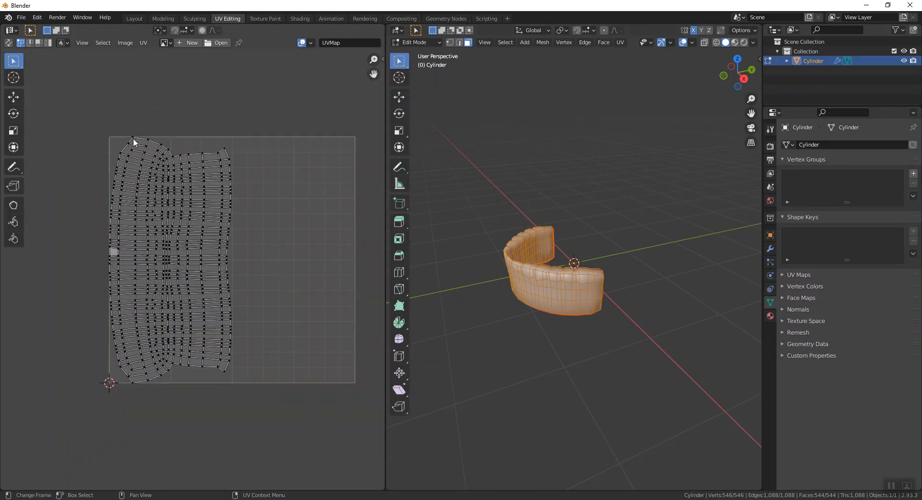
Leave Edit Mode for Object Mode and select the sculpted teeth mesh, viewing it from the front.
left_click(615, 214)
middle_click_drag(616, 215, 562, 124)
left_click(429, 42)
left_click(430, 52)
left_click(593, 158)
middle_click_drag(592, 255, 597, 259)
left_click(550, 300)
middle_click_drag(553, 289, 562, 294)
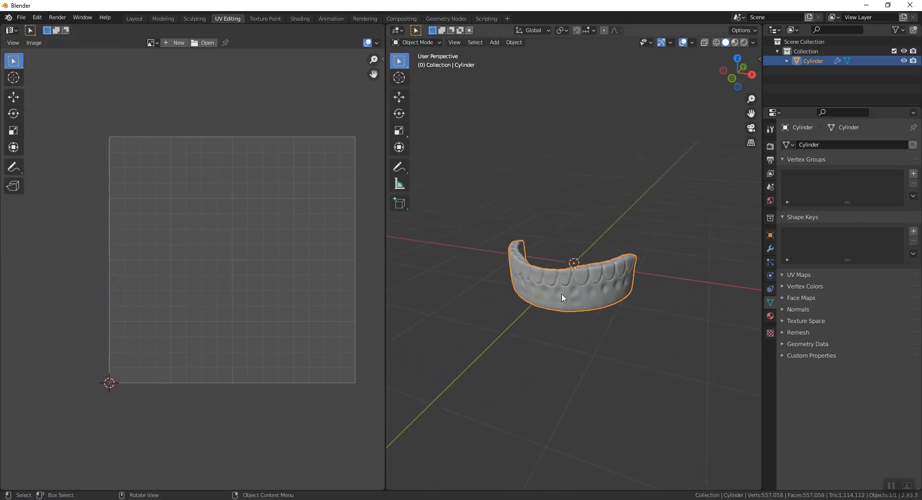
scroll(609, 323, "up", 3)
middle_click_drag(609, 324, 609, 305)
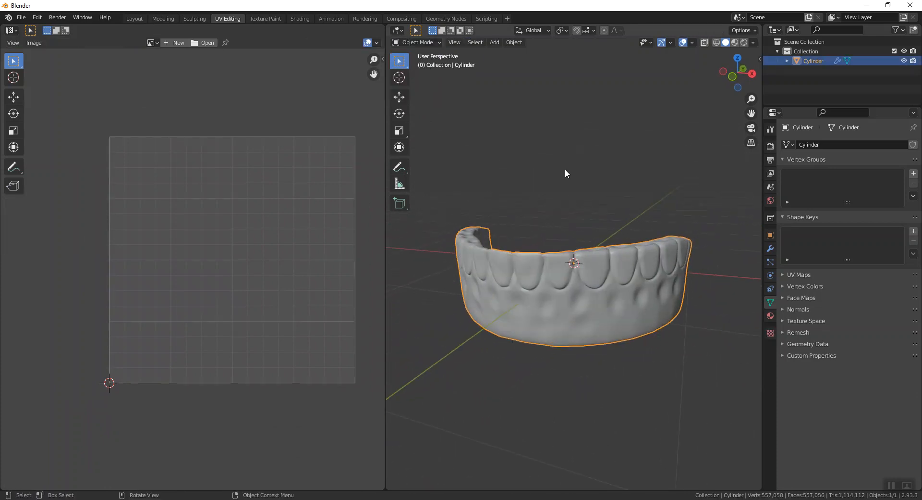
Rename the teeth object to Teeth_lp in the scene collection.
double_click(815, 61)
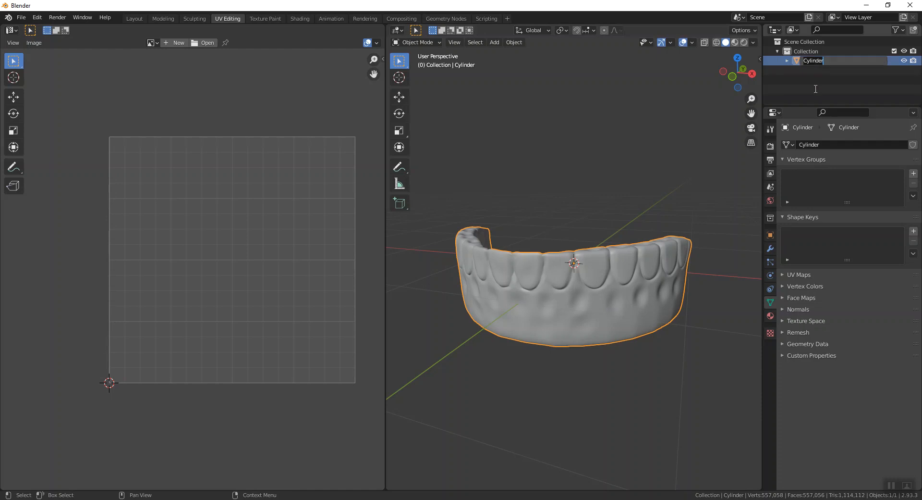
type("Teeth_lp")
key("Return")
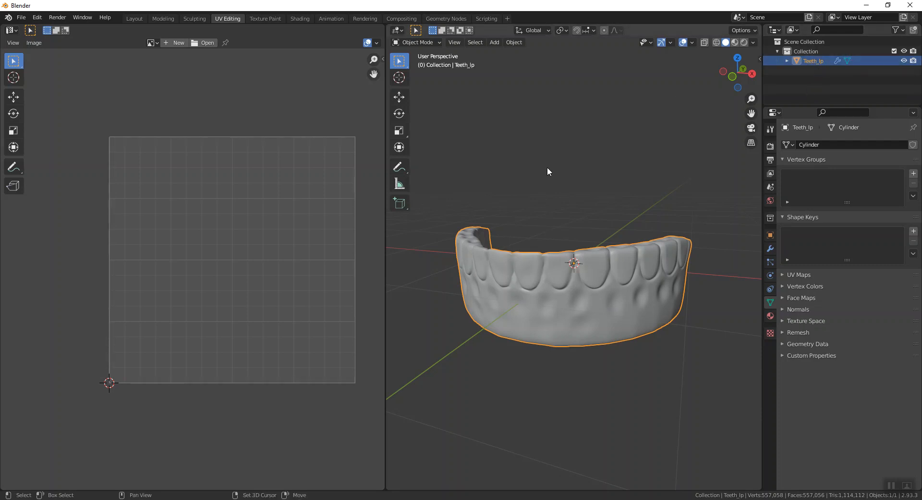
Duplicate the teeth object in place and rename the copy to Teeth_hp.
key("shift+d")
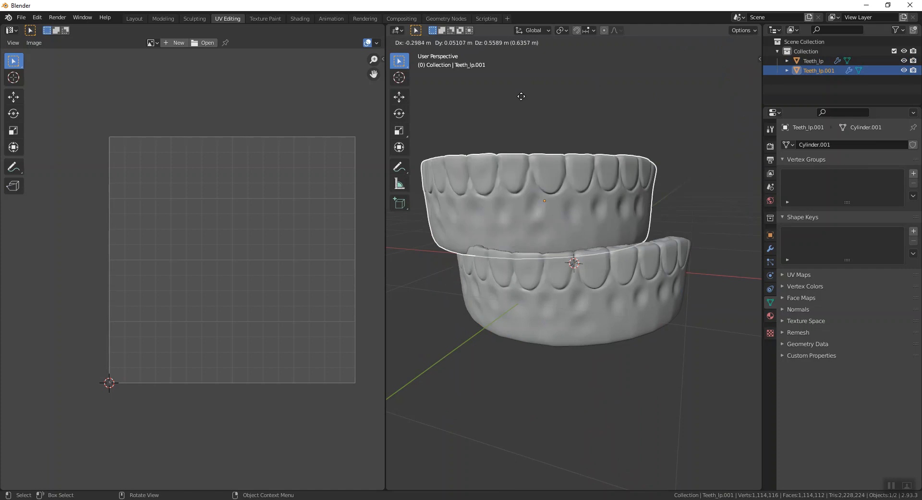
key("Escape")
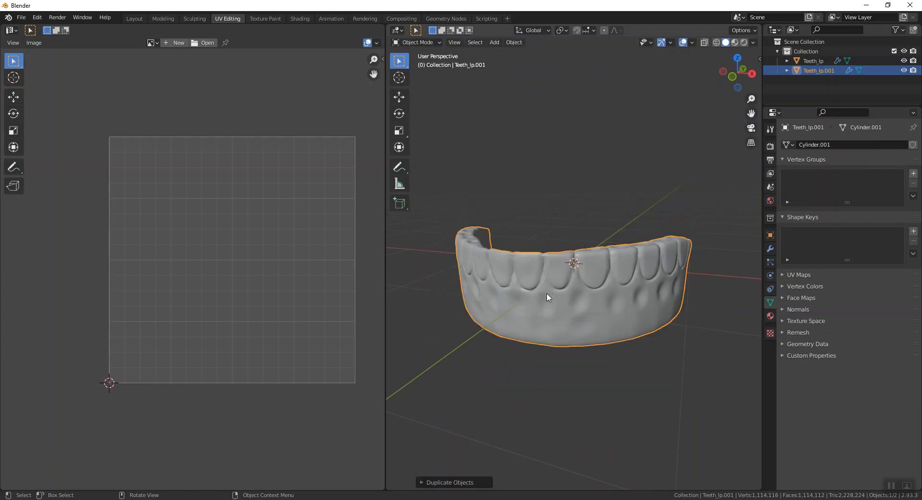
double_click(826, 70)
left_click(824, 70)
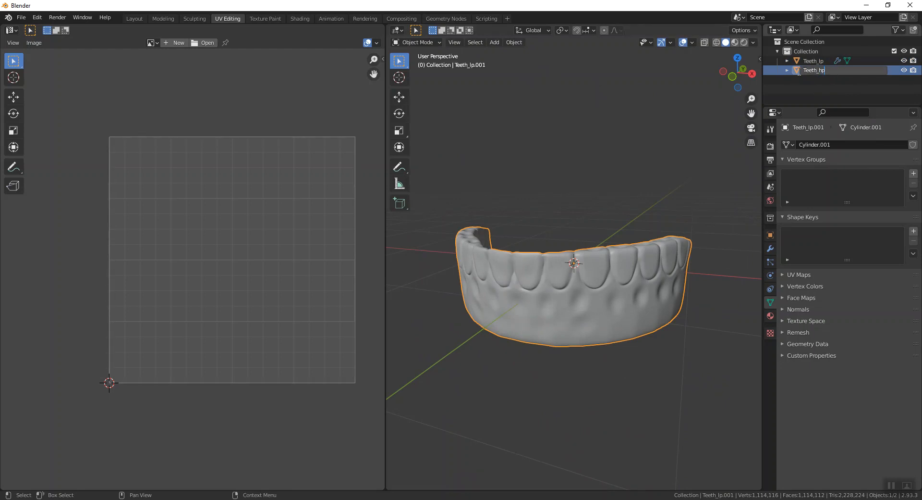
key("Return")
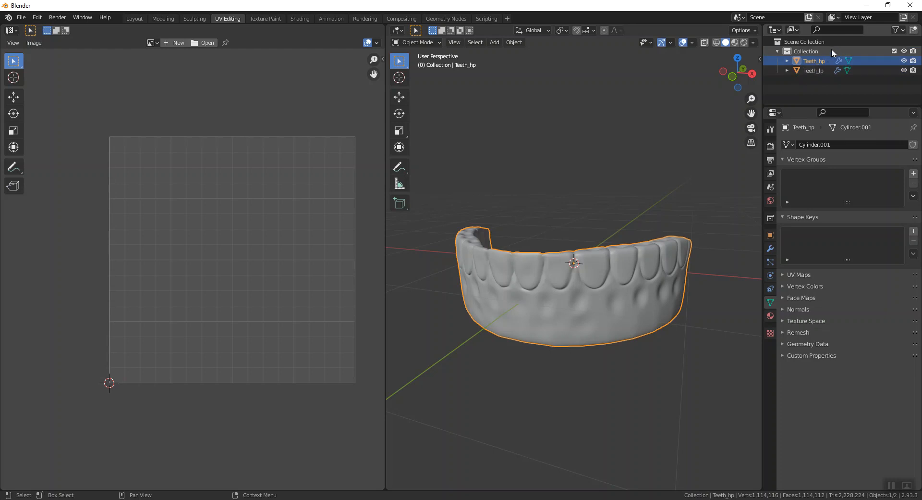
Remove the Multires modifier from Teeth_lp to leave only its low-poly base mesh.
left_click(792, 70)
right_click(765, 316)
left_click(731, 247)
left_click(771, 248)
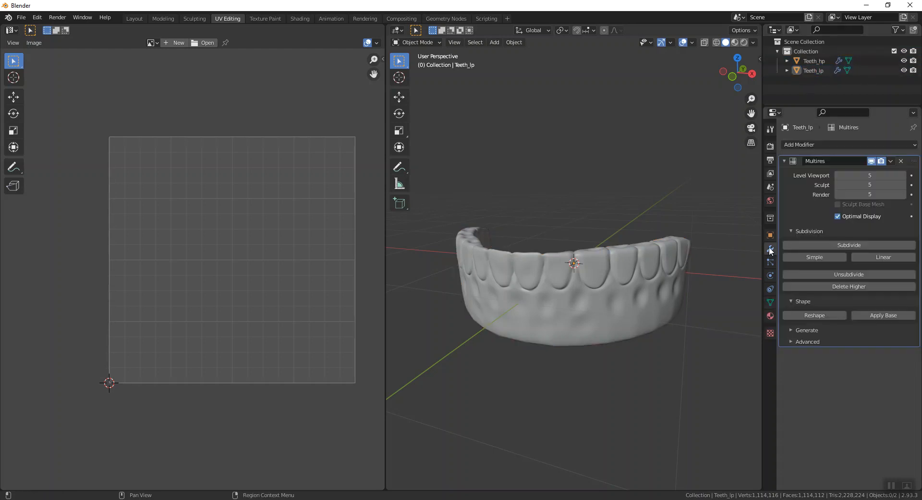
left_click(901, 161)
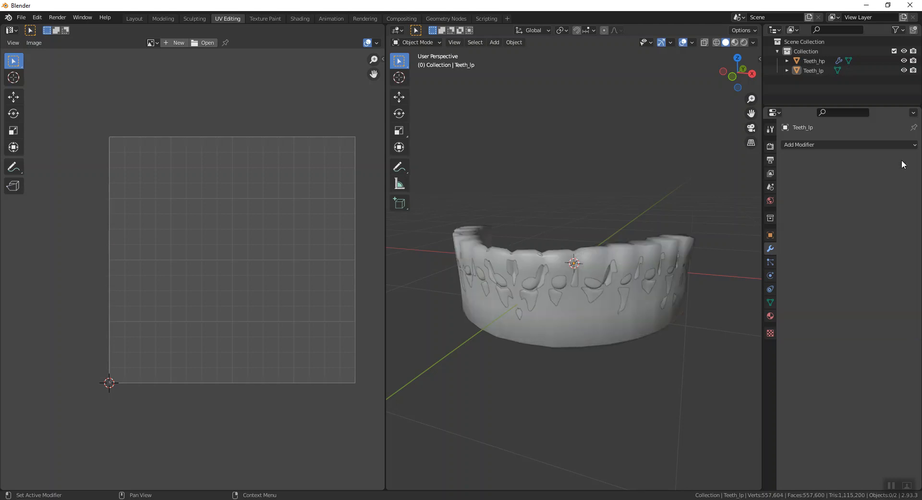
middle_click_drag(686, 220, 591, 241)
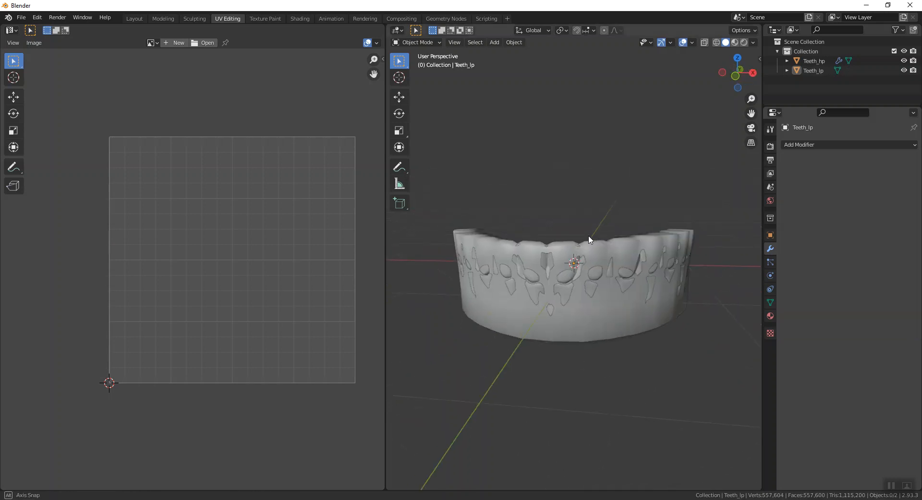
Select both Teeth_hp and Teeth_lp and set the scene's render engine to Cycles.
left_click(812, 61)
left_click(820, 71, "shift")
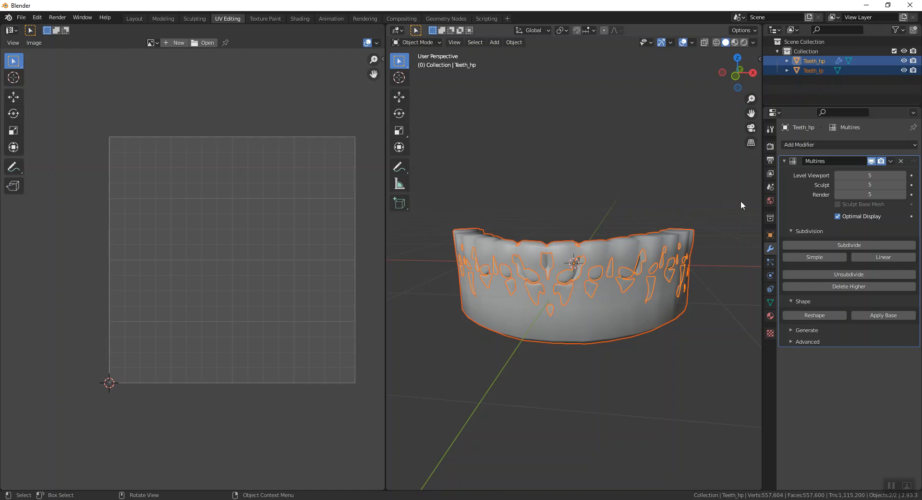
left_click(770, 147)
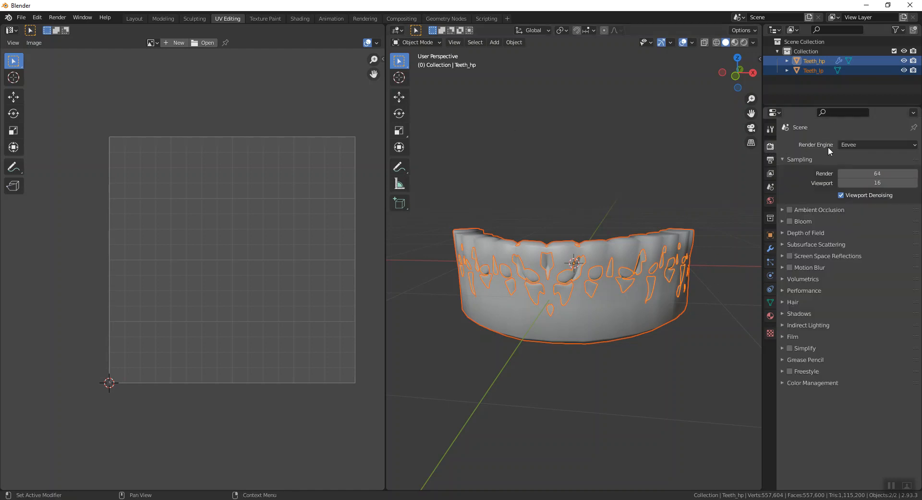
left_click(856, 144)
left_click(855, 177)
left_click(784, 358)
left_click(784, 358)
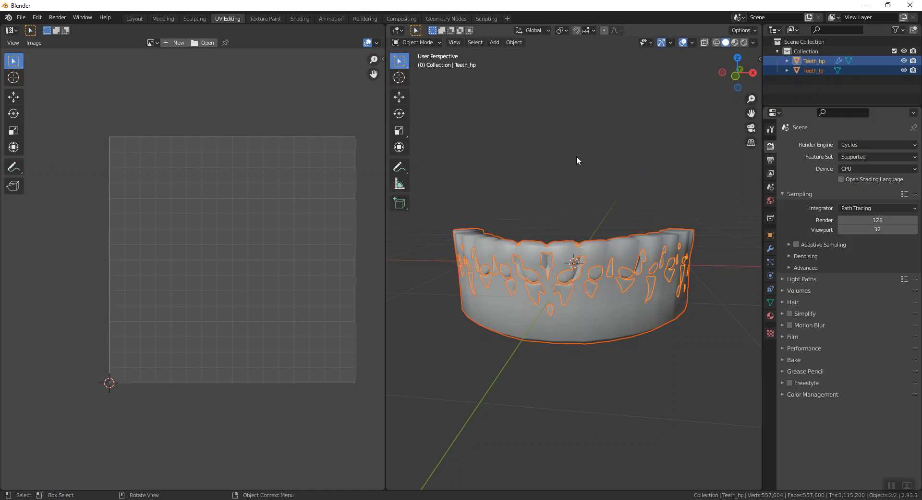
Show the TexTools baking settings in the UV editor and set the texture size to 2048.
key("n")
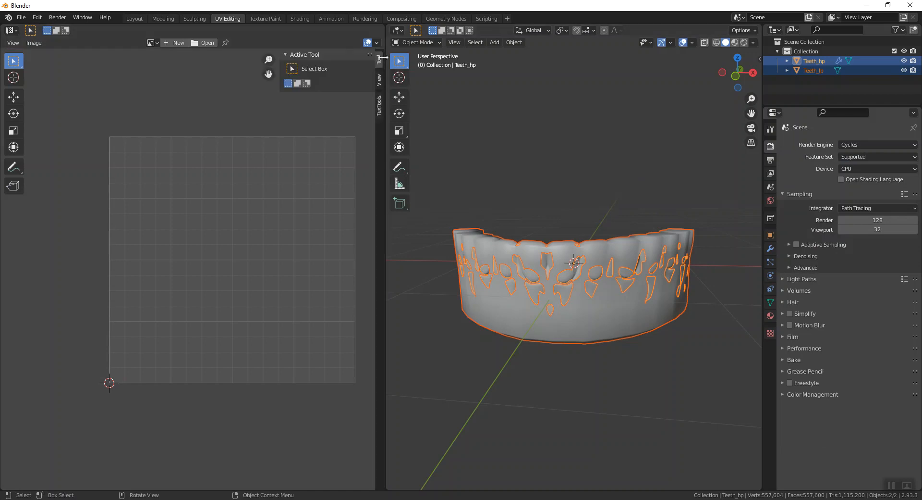
left_click(381, 106)
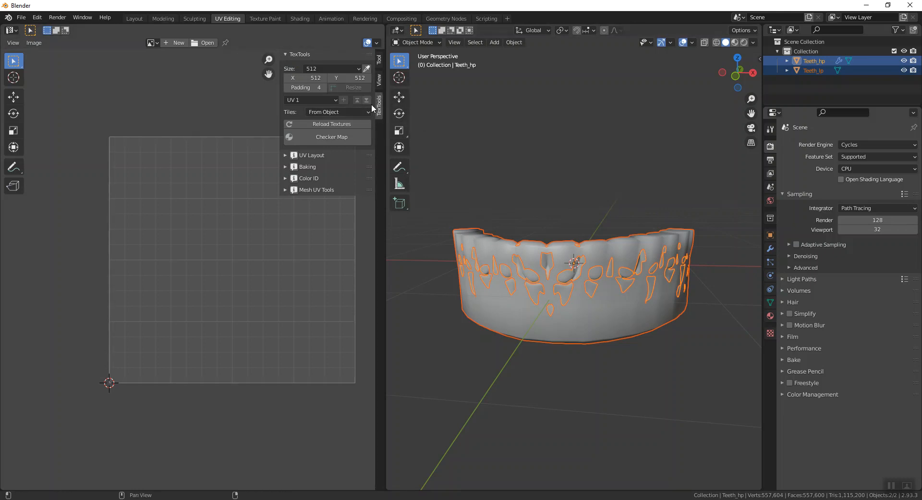
left_click(287, 167)
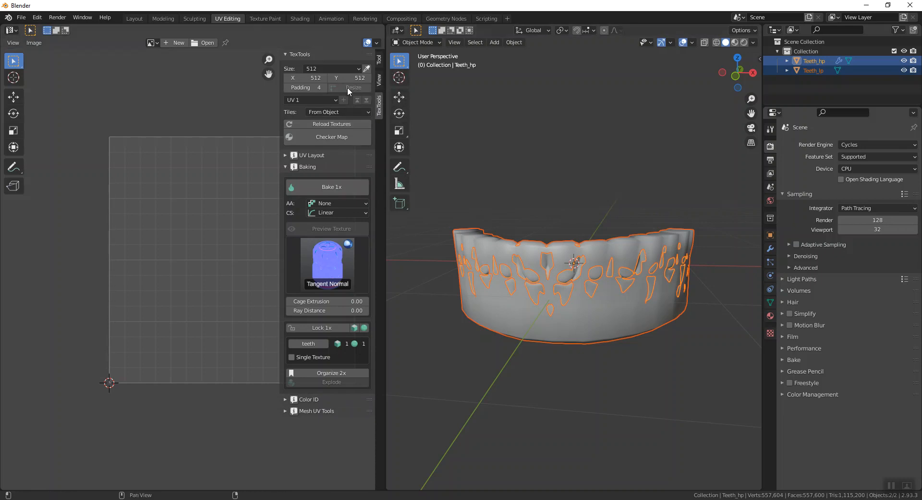
left_click(316, 70)
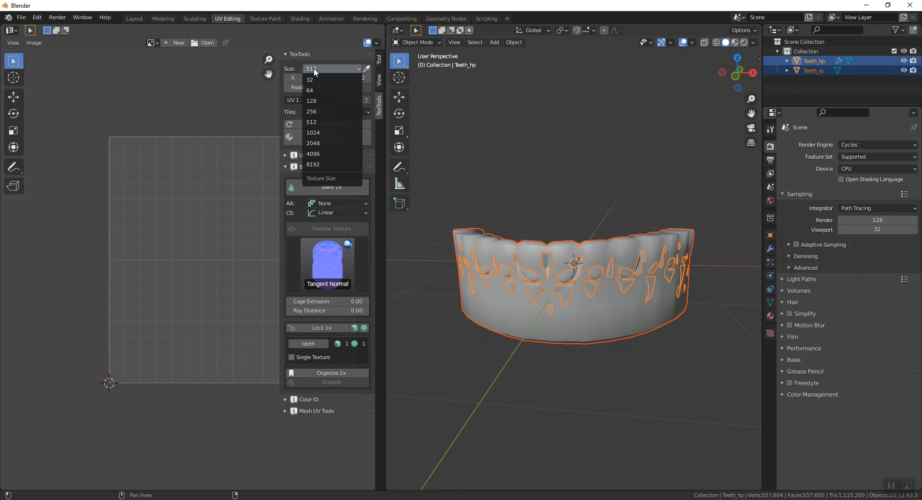
left_click(319, 144)
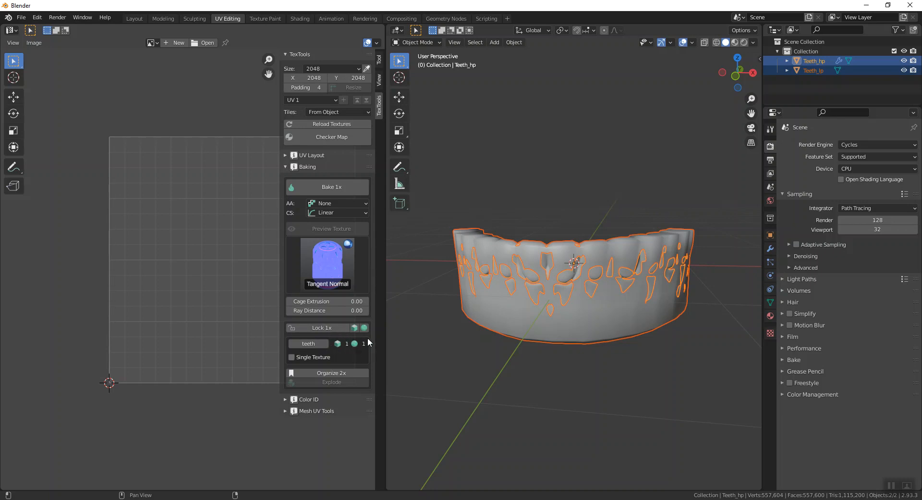
Select both teeth objects, bake the Tangent Normal map with TexTools, and inspect the baked texture.
key("alt+a")
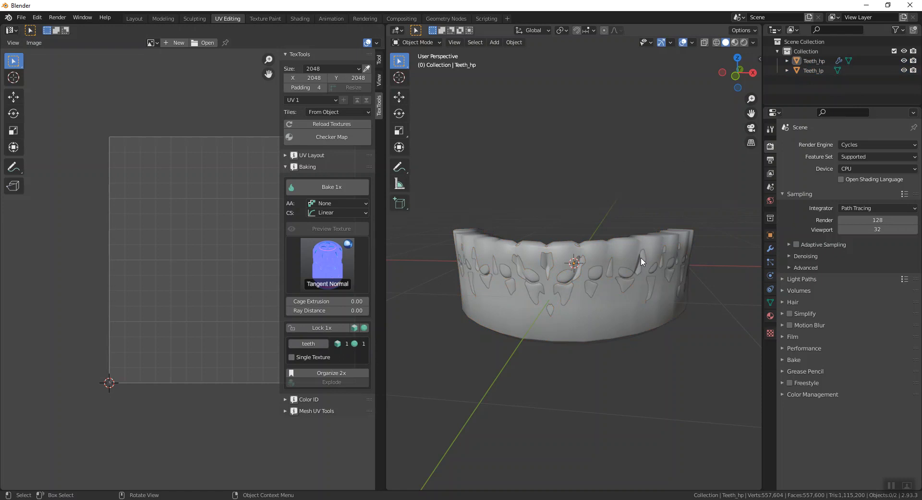
left_click(641, 261)
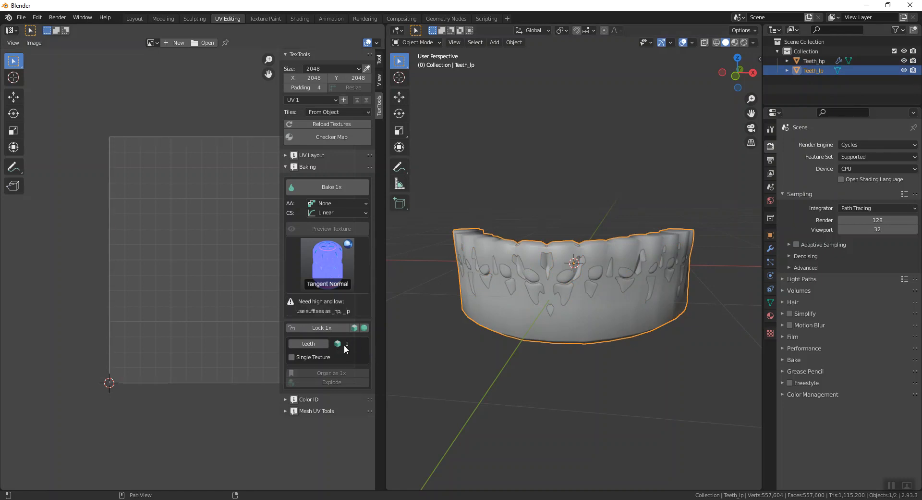
key("a")
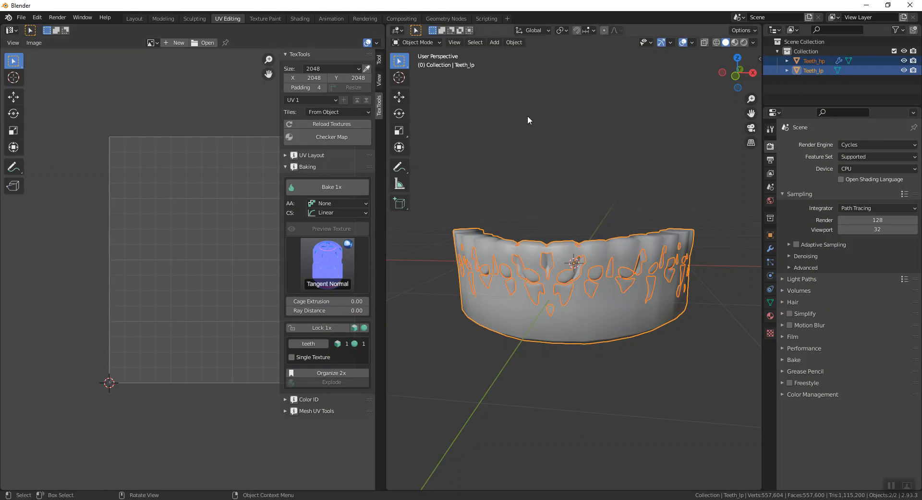
left_click(326, 184)
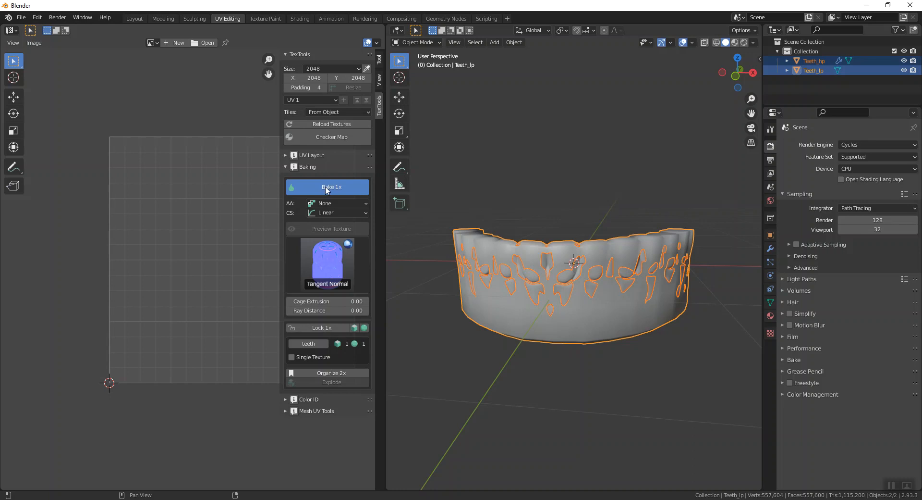
scroll(200, 243, "down", 5)
scroll(177, 260, "up", 1)
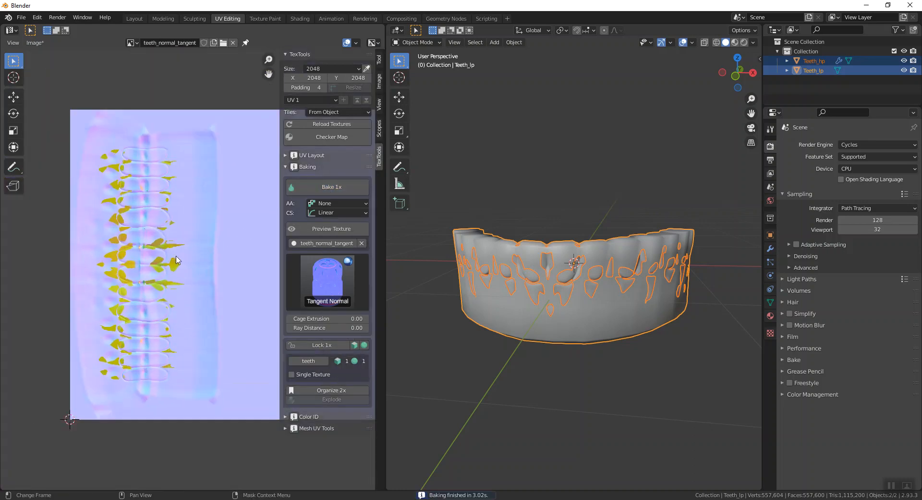
scroll(176, 260, "up", 2)
middle_click_drag(159, 244, 171, 258)
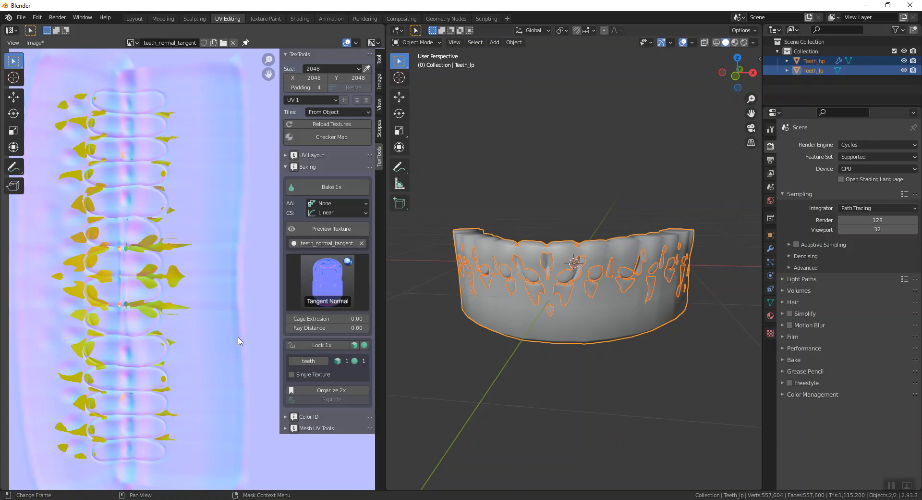
Set Cage Extrusion and Ray Distance to 0.03 and bake the Tangent Normal map again.
left_click(368, 319)
left_click(367, 328)
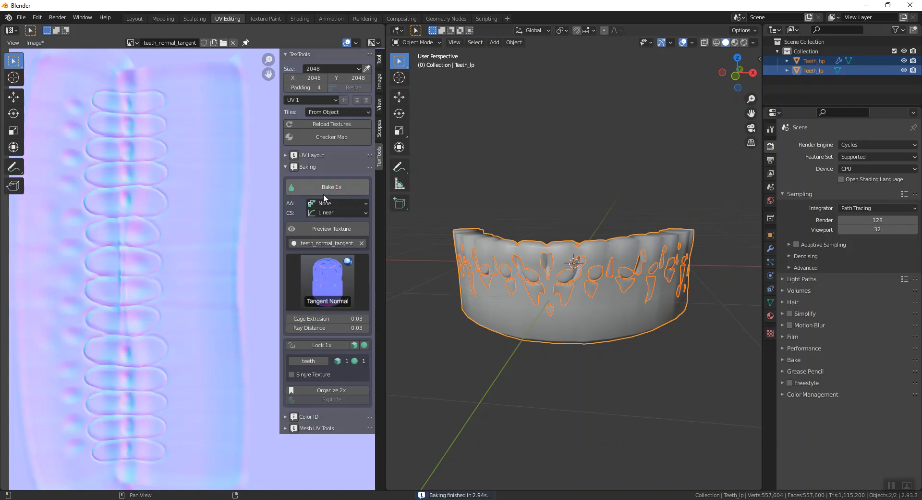
scroll(147, 282, "down", 3)
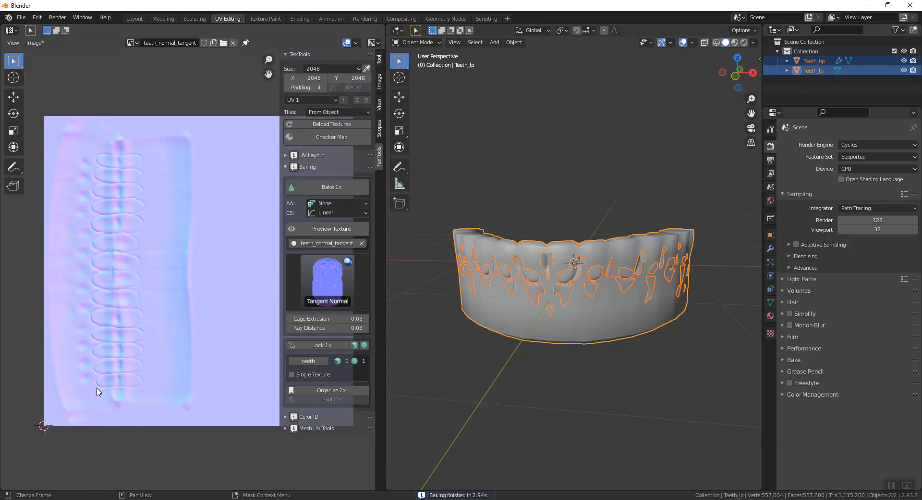
middle_click_drag(229, 313, 201, 310)
scroll(177, 327, "down", 2)
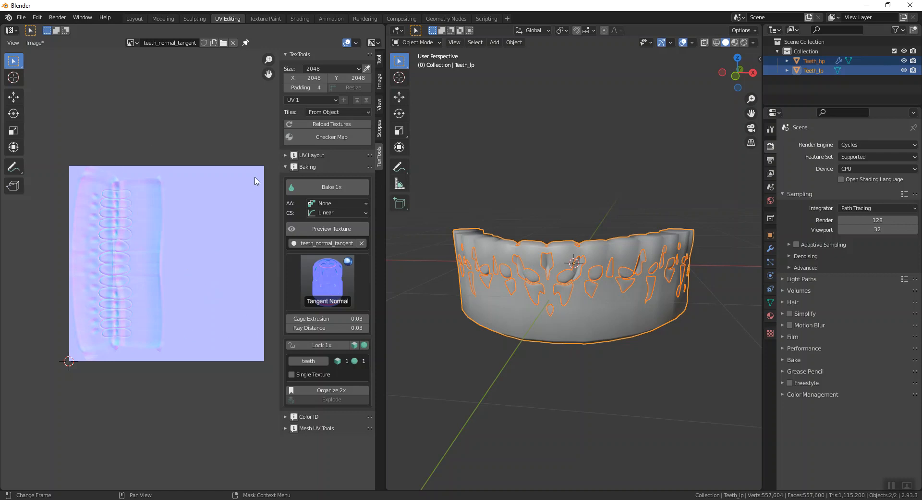
Hide Teeth_hp in the viewport and select only the low-poly Teeth_lp mesh.
scroll(524, 275, "up", 6)
left_click(628, 130)
scroll(564, 291, "down", 5)
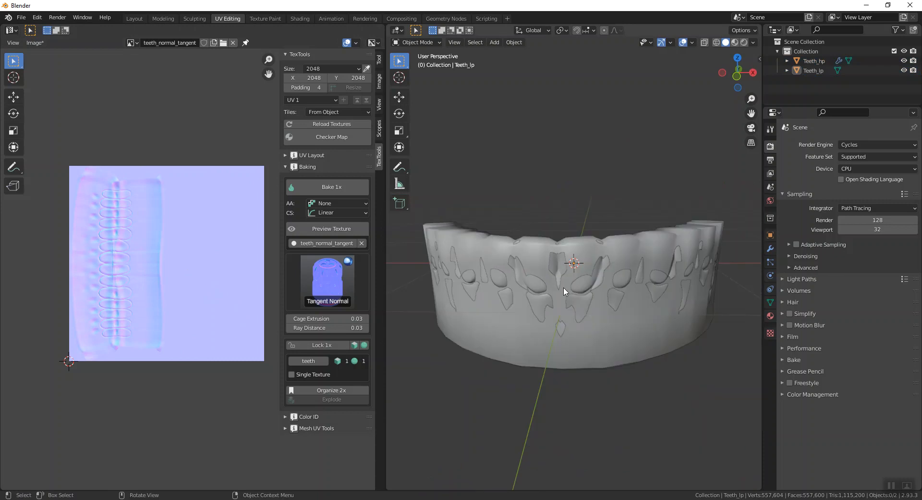
left_click(596, 259)
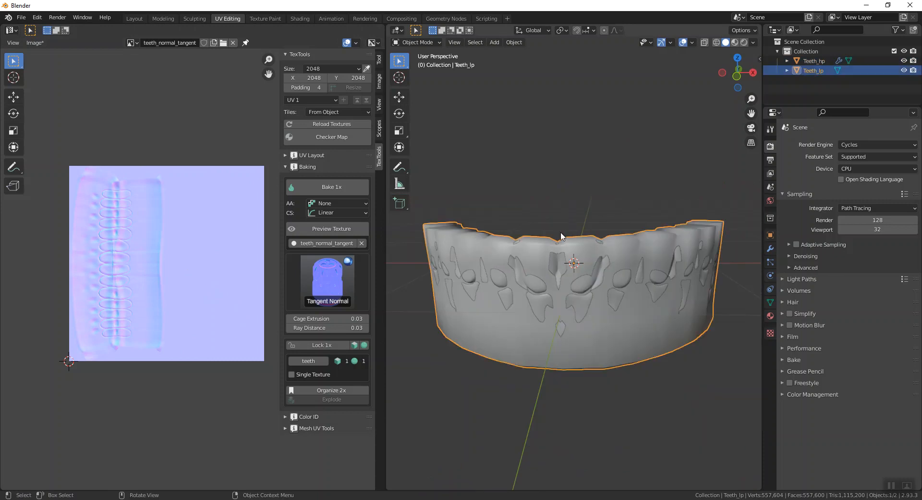
left_click(609, 184)
left_click(903, 61)
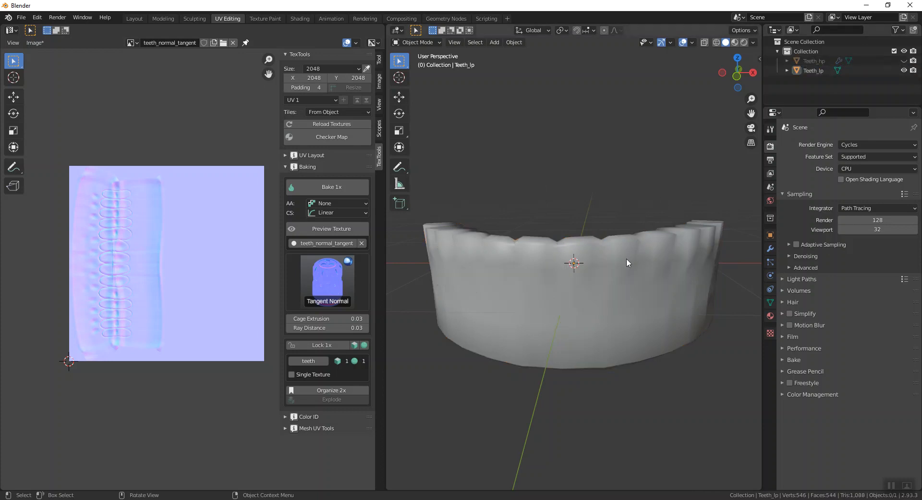
left_click(612, 284)
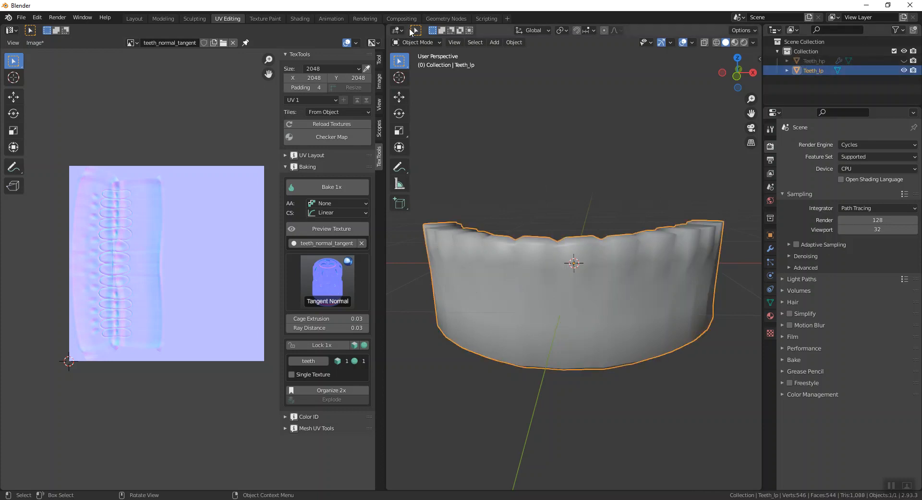
Create a new material for Teeth_lp in the Shading workspace and add an Image Texture node using the teeth_normal_tangent image.
left_click(299, 19)
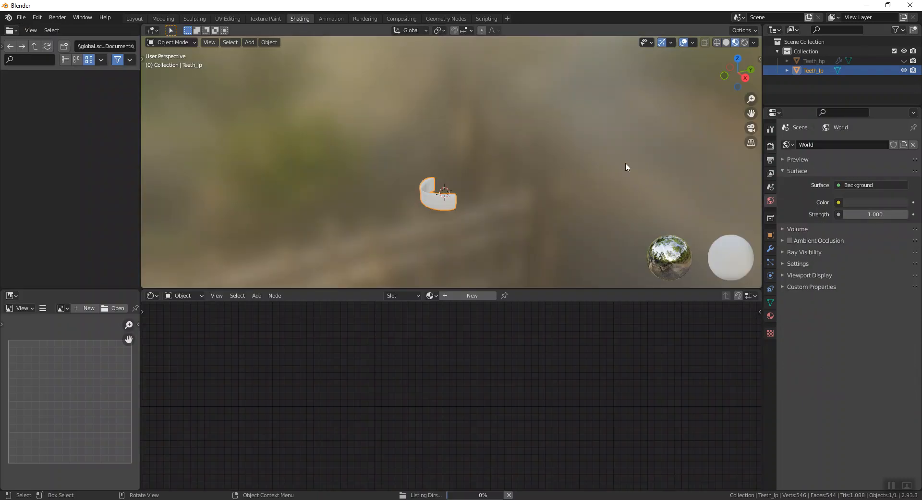
left_click(456, 295)
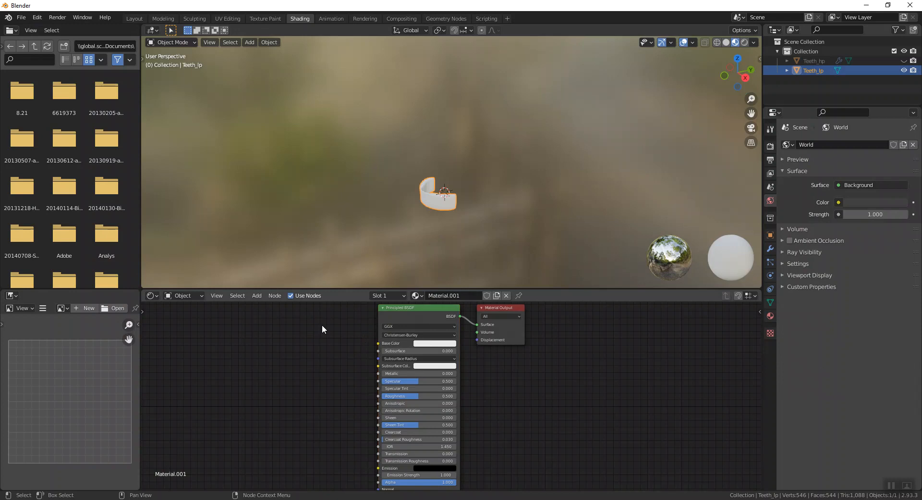
left_click(256, 295)
mouse_move(270, 351)
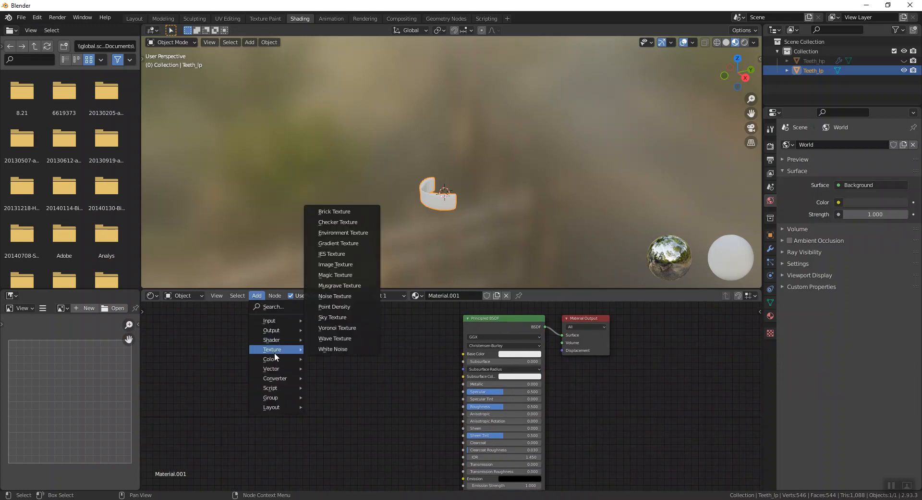
left_click(353, 266)
left_click(243, 349)
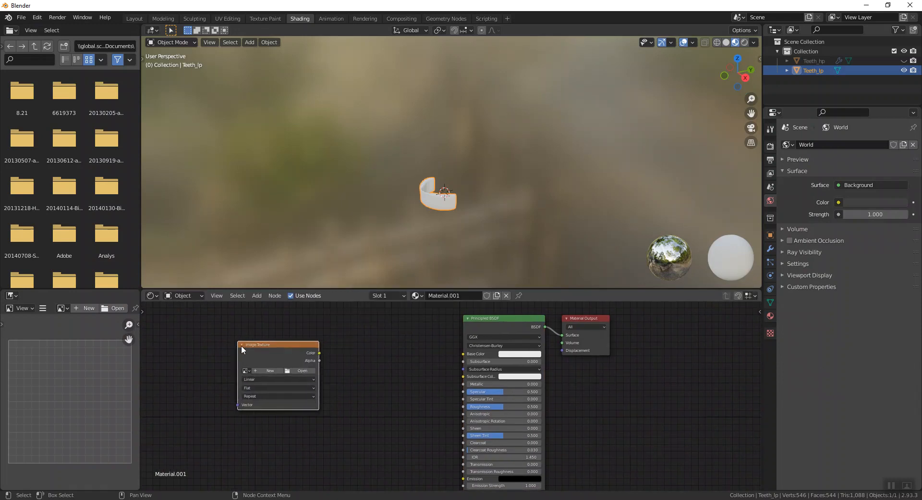
left_click(247, 371)
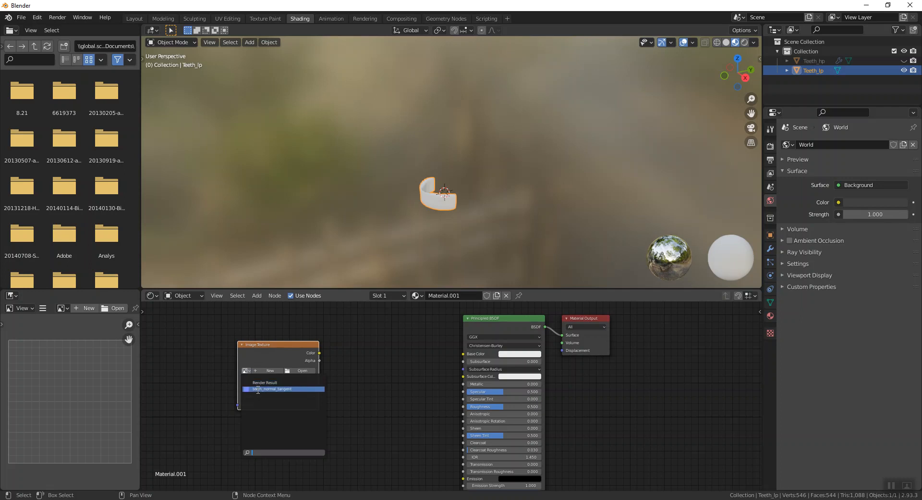
left_click(256, 389)
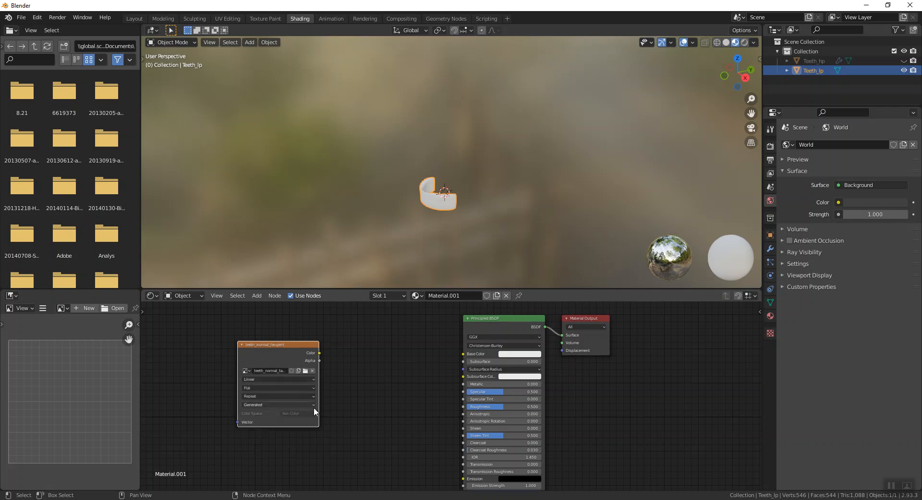
Add a Normal Map node between the teeth_normal_tangent image texture and the Principled BSDF.
left_click(257, 295)
mouse_move(271, 369)
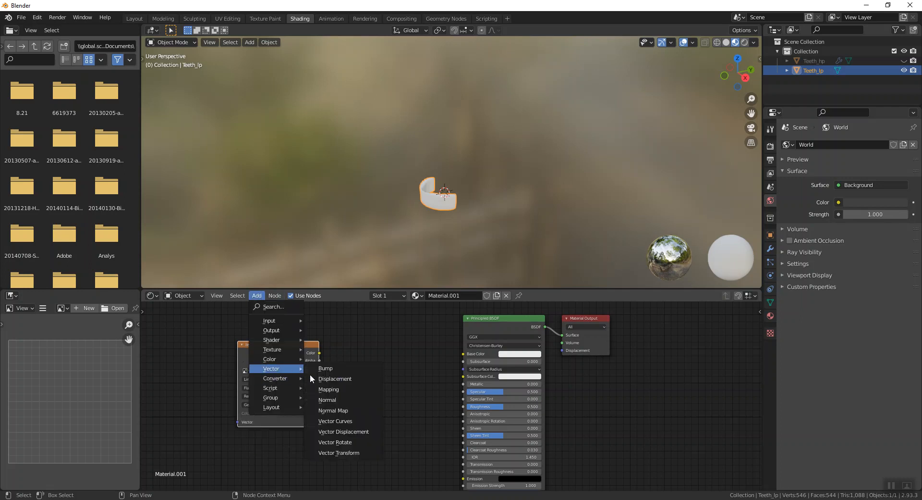
left_click(348, 408)
left_click(346, 371)
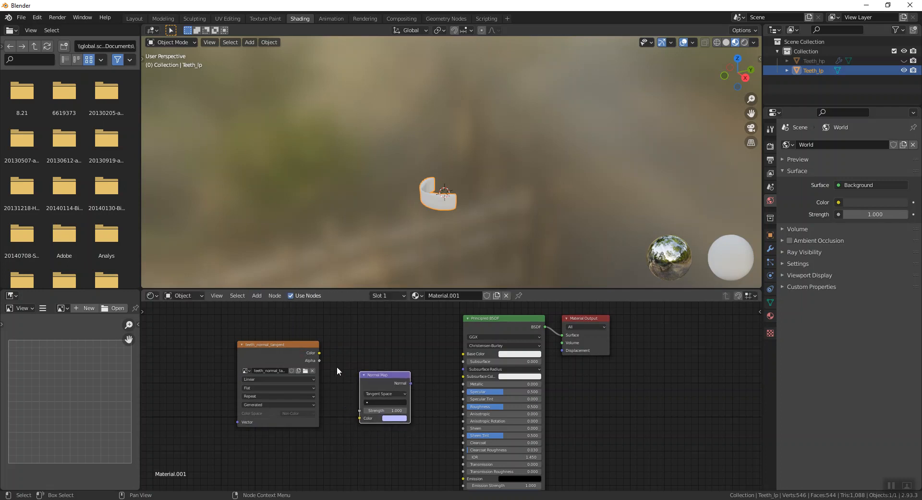
Link the image texture's Color to the Normal Map's Color, and the Normal Map's output to the Principled BSDF's Normal input.
left_click_drag(321, 353, 346, 365)
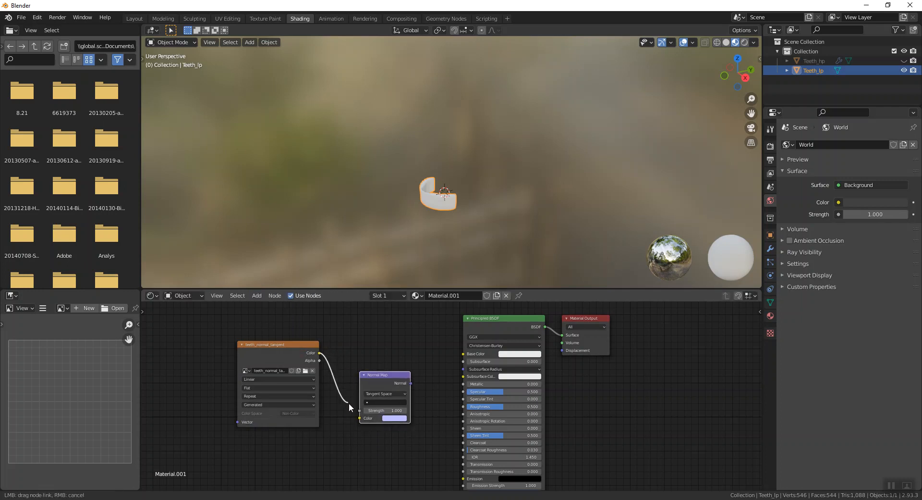
left_click_drag(356, 419, 359, 418)
left_click_drag(411, 383, 432, 423)
middle_click_drag(433, 425, 408, 361)
left_click_drag(385, 317, 439, 435)
scroll(418, 216, "up", 3)
middle_click_drag(418, 215, 442, 183)
scroll(442, 183, "up", 6)
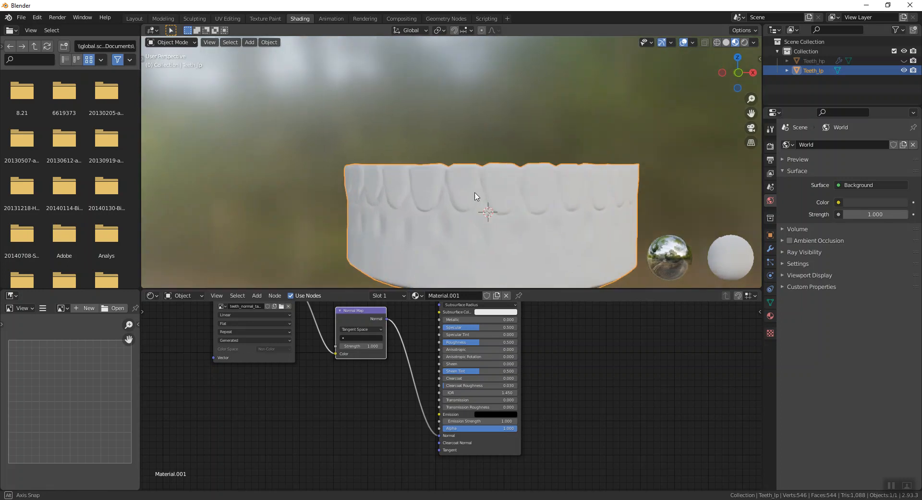
mouse_move(490, 200)
middle_mouse_down()
mouse_move(627, 208)
mouse_move(482, 192)
mouse_move(549, 183)
mouse_move(432, 191)
mouse_move(608, 203)
mouse_move(382, 192)
mouse_move(529, 207)
mouse_move(467, 189)
mouse_move(496, 204)
middle_mouse_up()
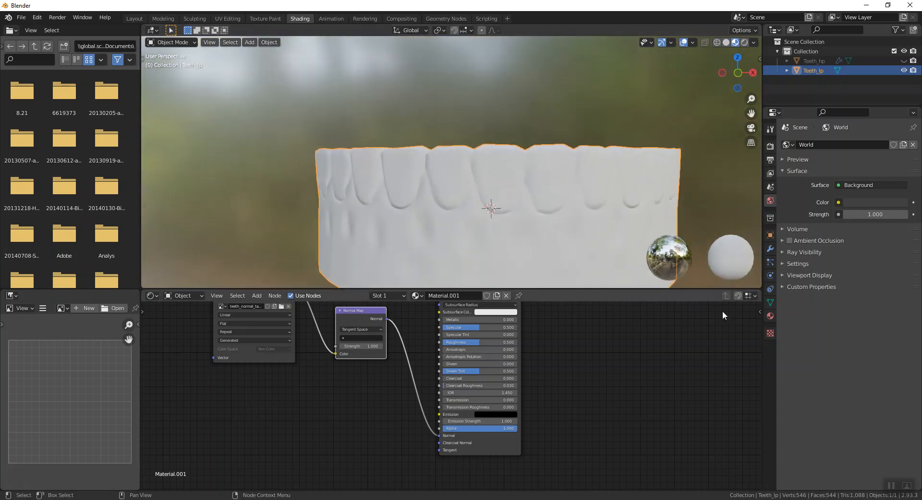
middle_click_drag(563, 220, 609, 163)
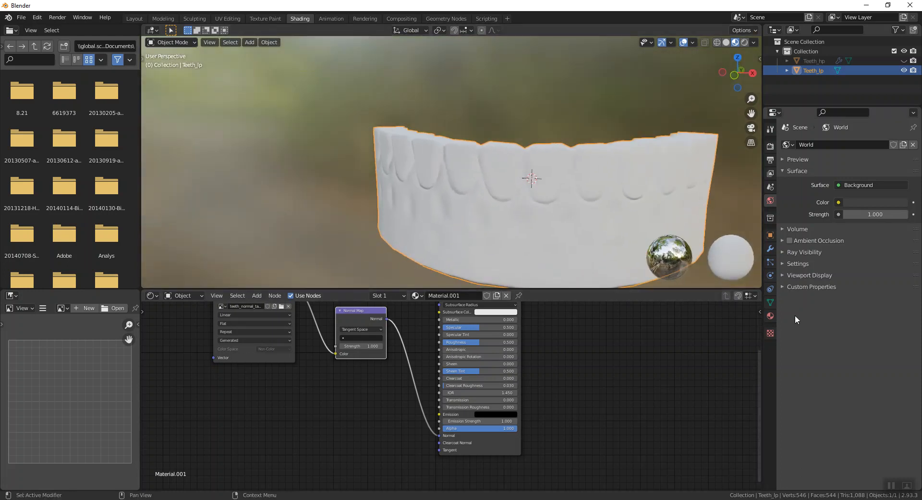
Assign an Image Texture to the Base Color of the Teeth_lp material.
left_click(772, 314)
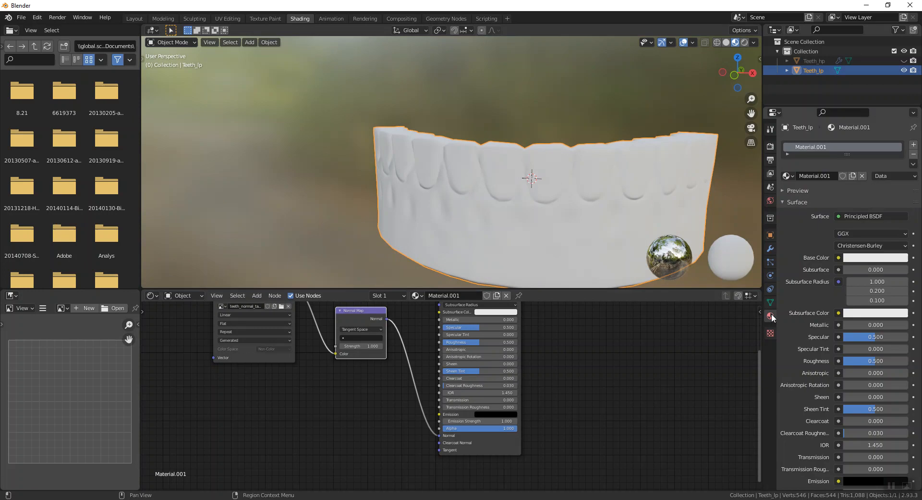
left_click(838, 258)
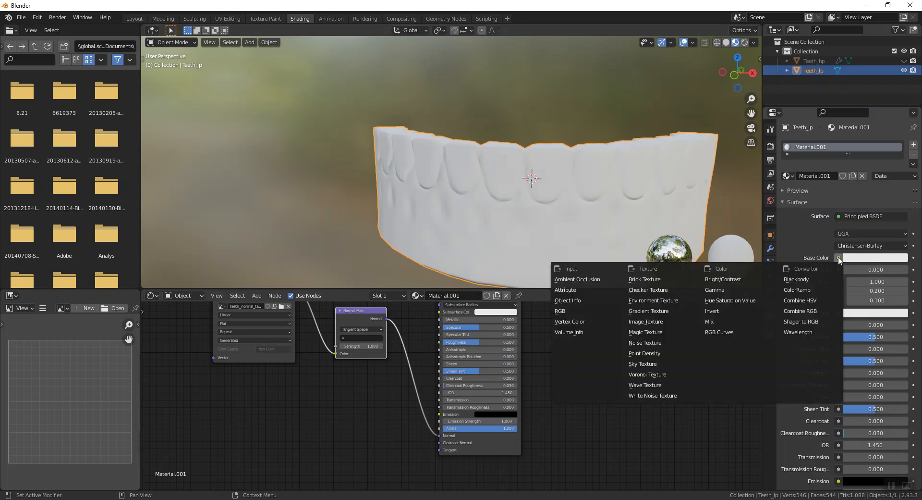
left_click(648, 323)
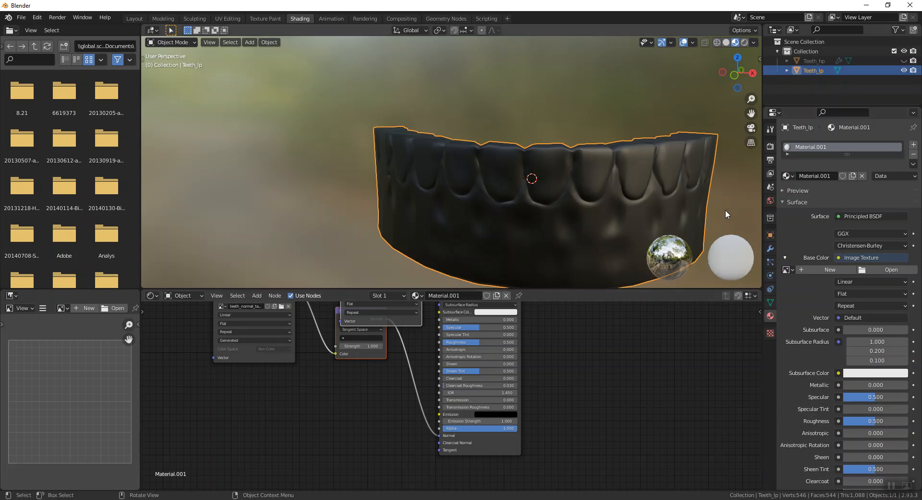
Create a 2048 × 2048 px image named Base_color filled with a muted red (H 0.966, S 0.314, V 0.371).
left_click(813, 268)
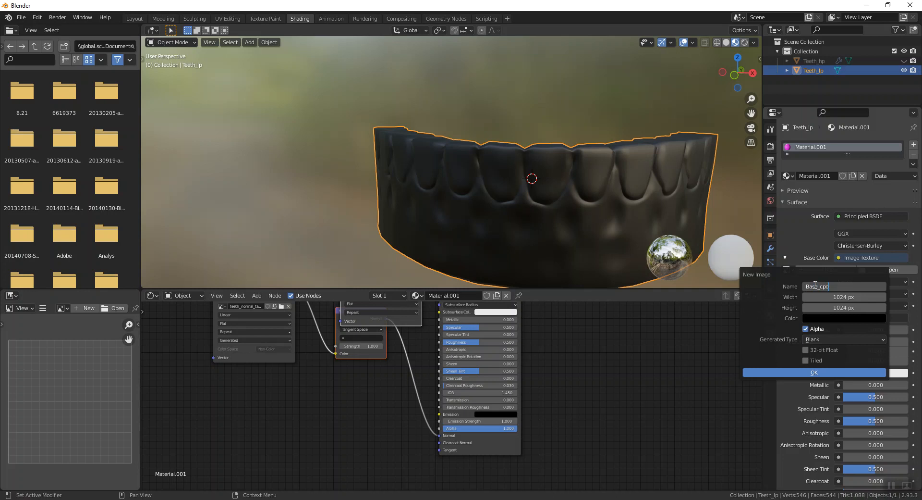
key("Tab")
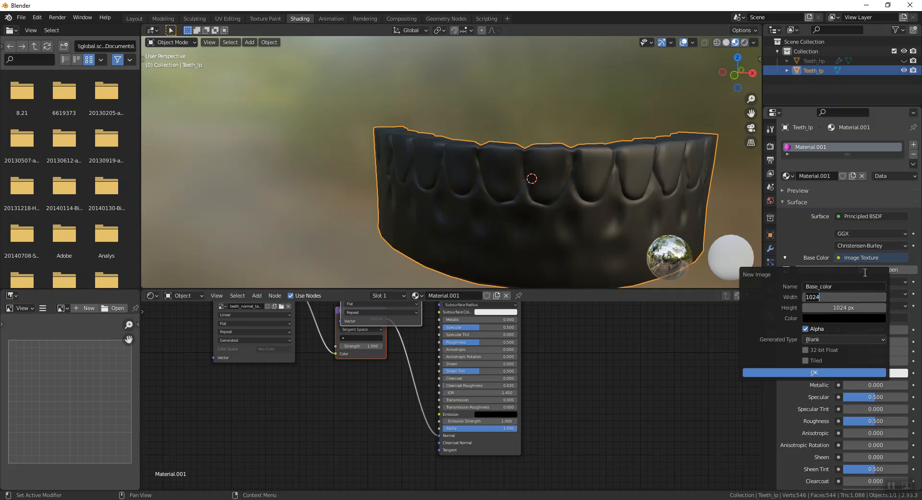
type("2048")
key("Tab")
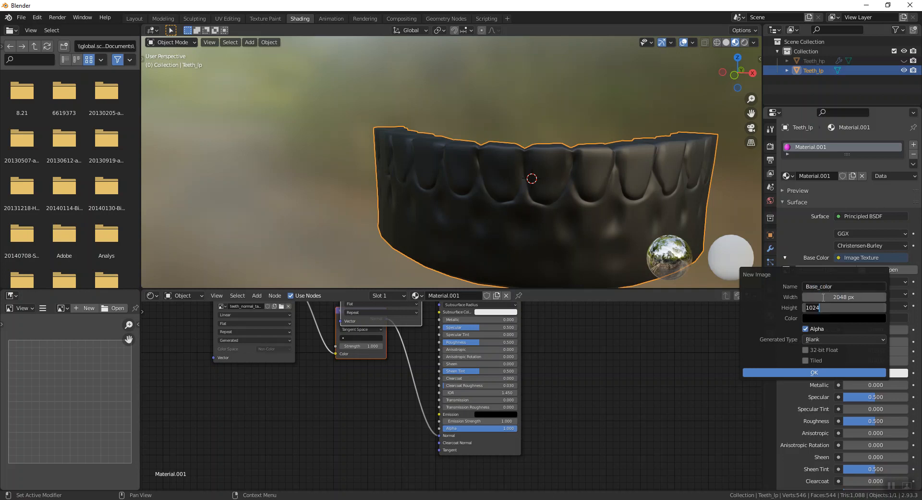
type("2048")
key("Tab")
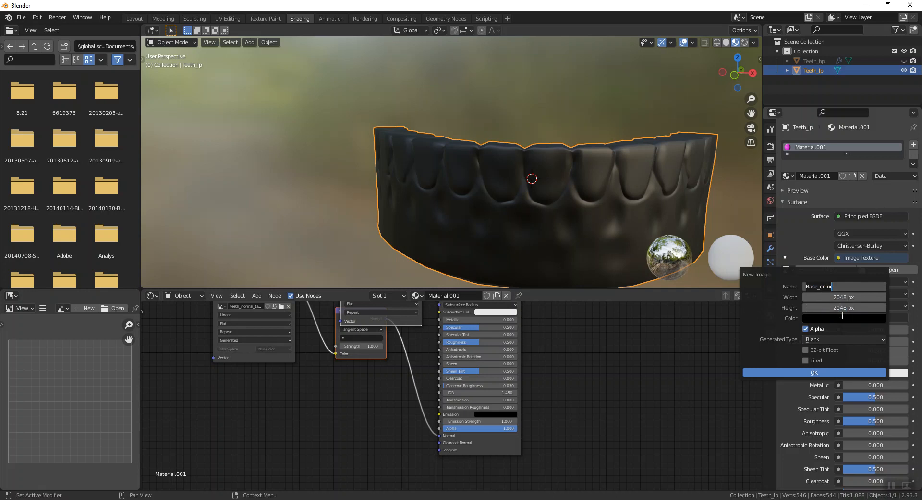
left_click(839, 318)
mouse_move(879, 248)
left_mouse_down()
mouse_move(879, 228)
mouse_move(835, 229)
left_mouse_up()
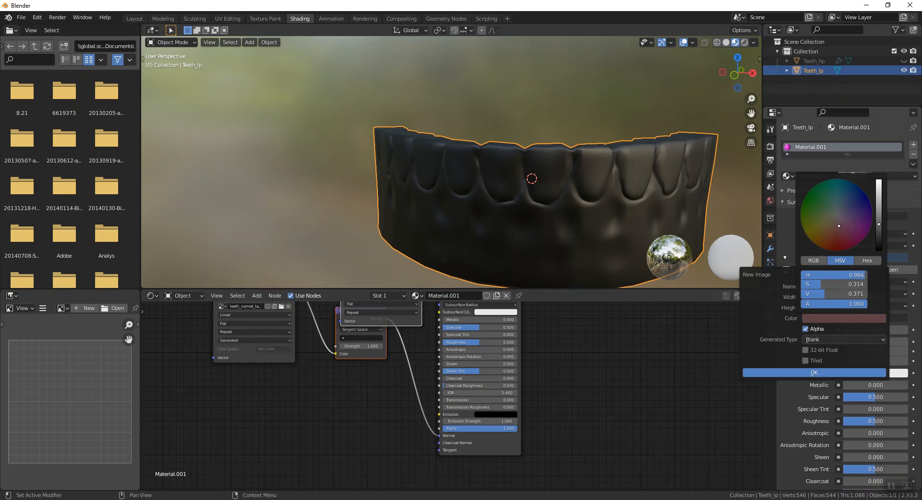
left_click(822, 372)
Inspect the tinted teeth, reselect the low-poly mesh, and open it in the Texture Paint workspace.
mouse_move(597, 212)
middle_mouse_down()
mouse_move(654, 208)
mouse_move(601, 211)
mouse_move(606, 204)
middle_mouse_up()
left_click(486, 85)
middle_click_drag(485, 85, 500, 119)
key("Tab")
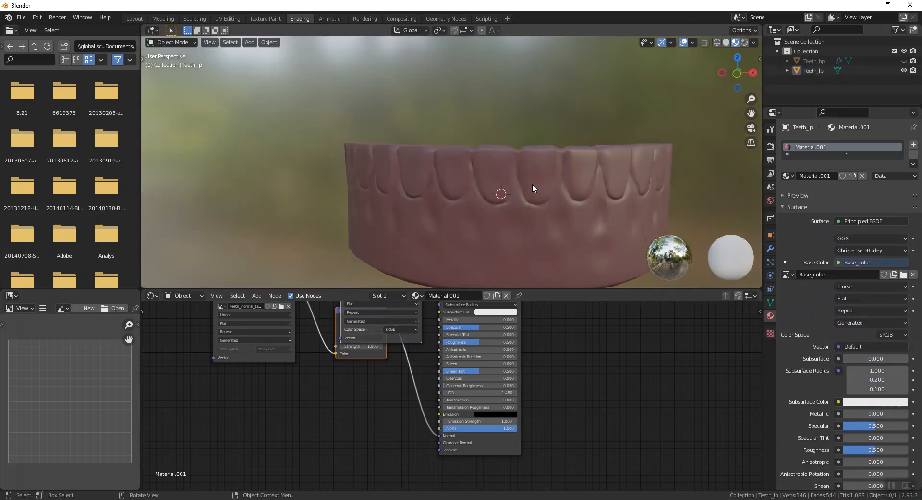
key("Tab")
middle_click_drag(531, 221, 558, 166)
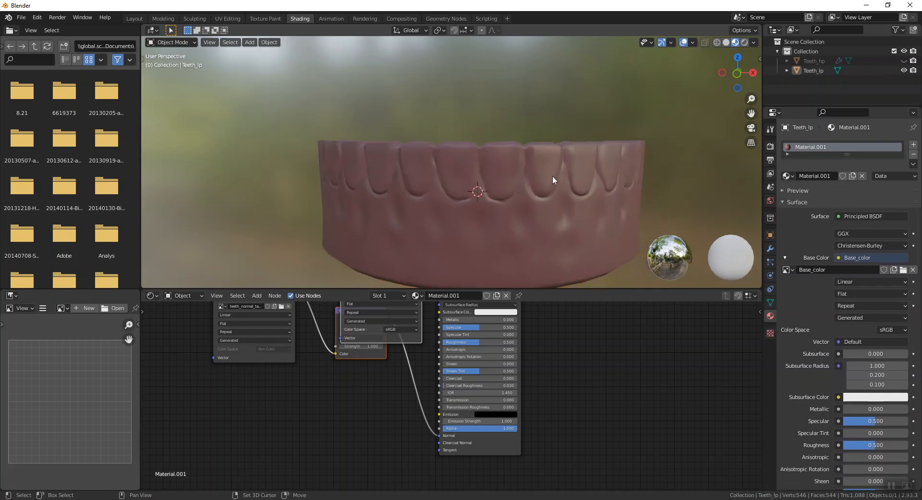
left_click(508, 180)
left_click(265, 18)
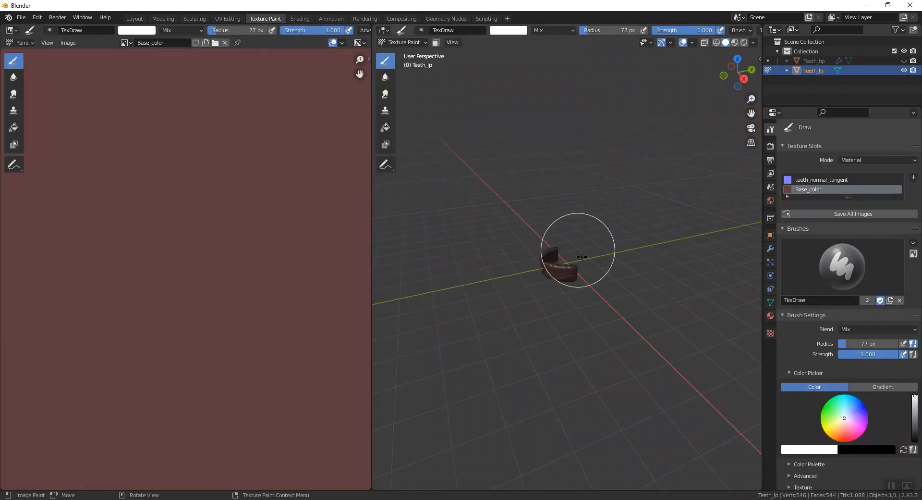
Show the teeth in Material Preview shading, widen the 3D viewport, and set the brush radius to 69 px.
scroll(583, 246, "up", 6)
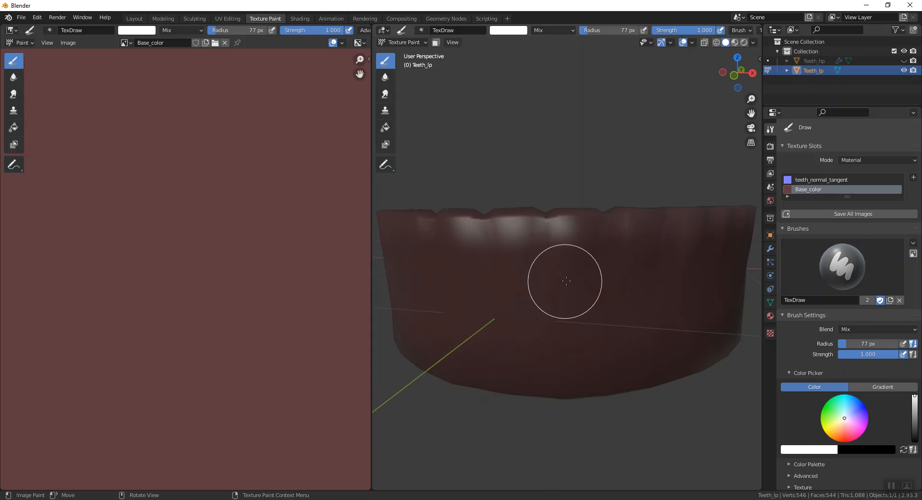
left_click(734, 42)
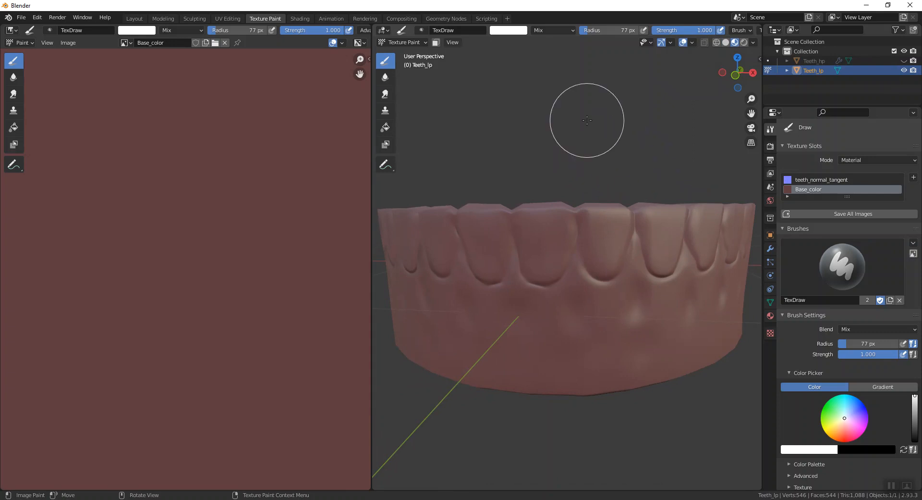
left_click_drag(372, 206, 159, 209)
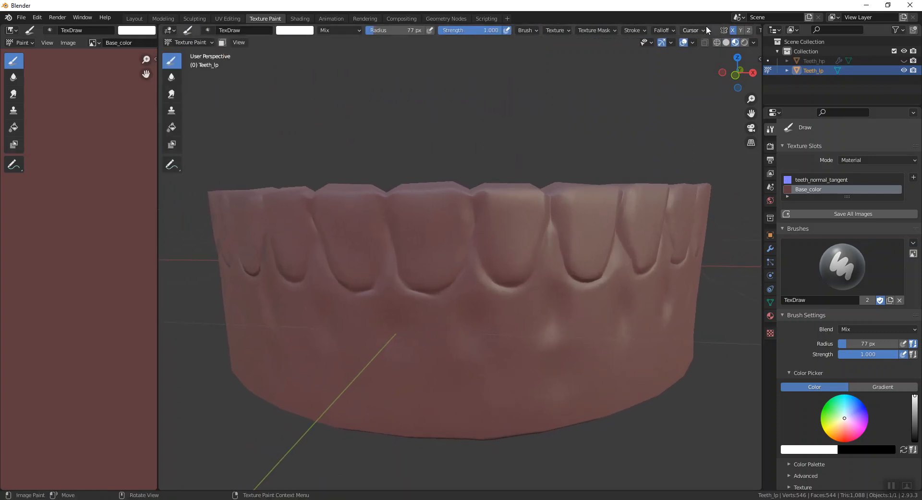
middle_click_drag(527, 181, 515, 199)
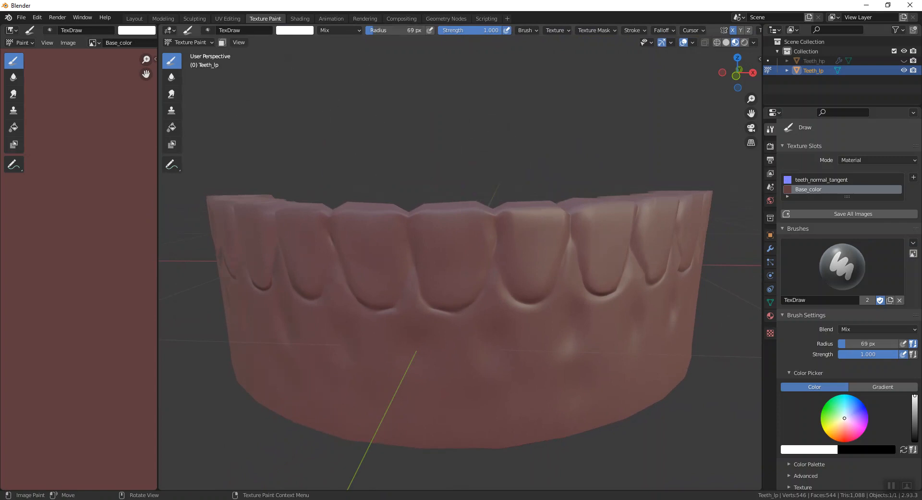
Try white paint dabs on two front teeth and undo them.
scroll(446, 272, "up", 3)
left_click(345, 289)
left_click(422, 304)
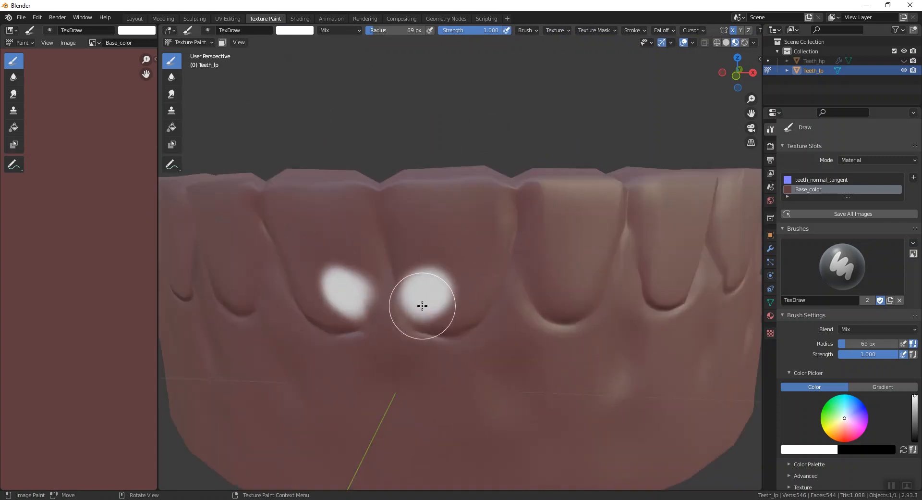
key("ctrl+z")
key("ctrl+z")
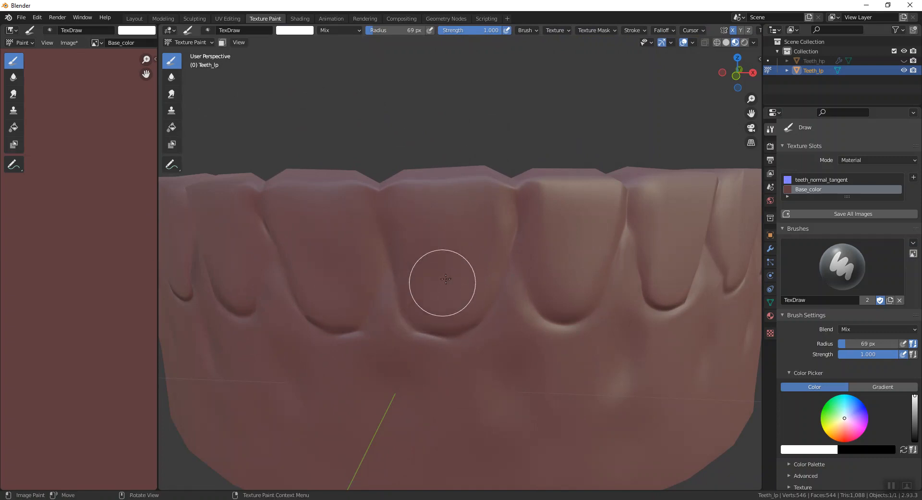
Set the brush color to a pale yellow with hue 0.192 and saturation 0.186, testing it with a stroke that is undone.
left_click(299, 29)
left_click_drag(315, 85, 311, 80)
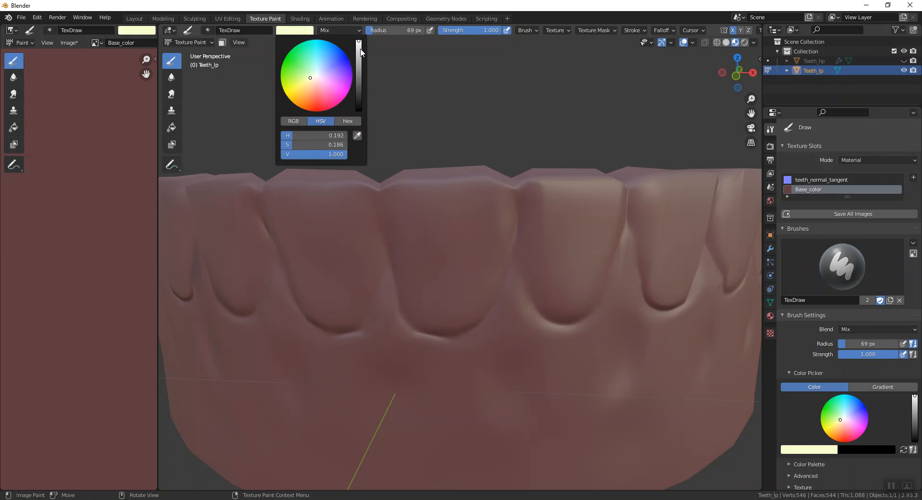
mouse_move(348, 197)
left_mouse_down()
mouse_move(395, 195)
mouse_move(422, 302)
mouse_move(439, 315)
mouse_move(459, 308)
mouse_move(471, 295)
mouse_move(503, 183)
mouse_move(454, 192)
mouse_move(443, 153)
left_mouse_up()
key("ctrl+z")
Paint the outer faces of the front teeth pale yellow down to the gum line.
mouse_move(534, 208)
left_mouse_down()
mouse_move(556, 294)
mouse_move(570, 307)
mouse_move(597, 204)
mouse_move(568, 156)
mouse_move(583, 189)
left_mouse_up()
mouse_move(583, 189)
middle_mouse_down()
mouse_move(529, 191)
mouse_move(409, 247)
middle_mouse_up()
mouse_move(408, 247)
left_mouse_down()
mouse_move(428, 274)
mouse_move(459, 276)
mouse_move(497, 206)
mouse_move(473, 164)
mouse_move(405, 159)
mouse_move(341, 214)
mouse_move(337, 258)
mouse_move(339, 195)
mouse_move(360, 159)
left_mouse_up()
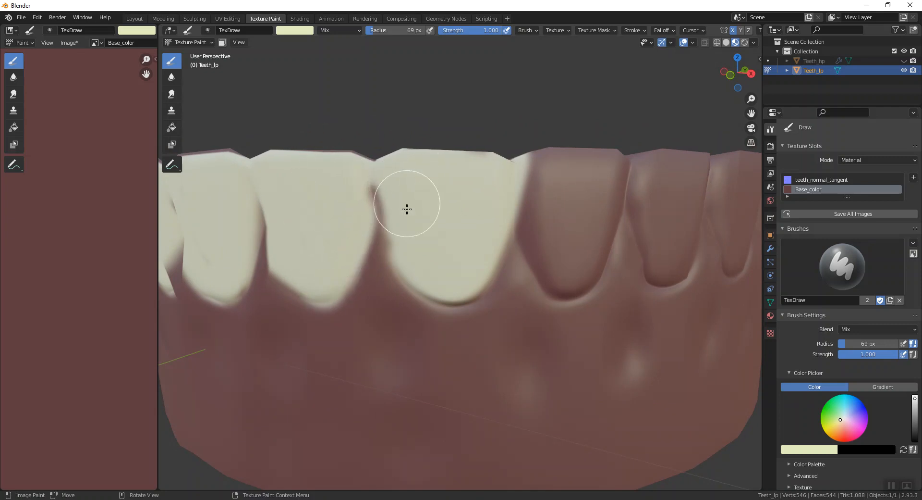
mouse_move(538, 150)
left_mouse_down()
mouse_move(532, 177)
mouse_move(547, 213)
left_mouse_up()
middle_click_drag(547, 214, 535, 212)
mouse_move(460, 208)
left_mouse_down()
mouse_move(453, 226)
mouse_move(437, 214)
mouse_move(441, 239)
mouse_move(454, 274)
mouse_move(482, 273)
mouse_move(521, 148)
mouse_move(469, 195)
mouse_move(477, 254)
mouse_move(505, 286)
mouse_move(525, 272)
mouse_move(533, 206)
mouse_move(519, 191)
mouse_move(487, 163)
mouse_move(443, 196)
left_mouse_up()
scroll(500, 183, "up", 3)
scroll(487, 179, "down", 3)
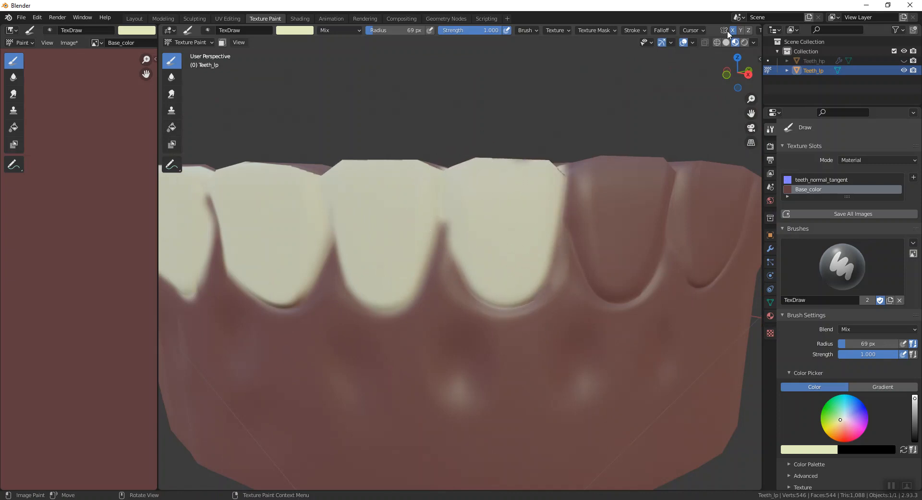
Paint the outer faces of the remaining side teeth pale yellow up to the ends of the row.
middle_click_drag(437, 257, 461, 212)
mouse_move(461, 212)
left_mouse_down()
mouse_move(488, 276)
mouse_move(477, 269)
mouse_move(496, 293)
mouse_move(531, 282)
mouse_move(552, 229)
mouse_move(494, 182)
left_mouse_up()
middle_click_drag(597, 196, 583, 199)
mouse_move(524, 197)
left_mouse_down()
mouse_move(495, 217)
mouse_move(529, 302)
mouse_move(552, 303)
mouse_move(583, 202)
mouse_move(495, 186)
left_mouse_up()
scroll(480, 192, "down", 3)
mouse_move(370, 221)
middle_mouse_down()
mouse_move(377, 240)
mouse_move(426, 245)
mouse_move(447, 230)
mouse_move(465, 239)
mouse_move(424, 239)
middle_mouse_up()
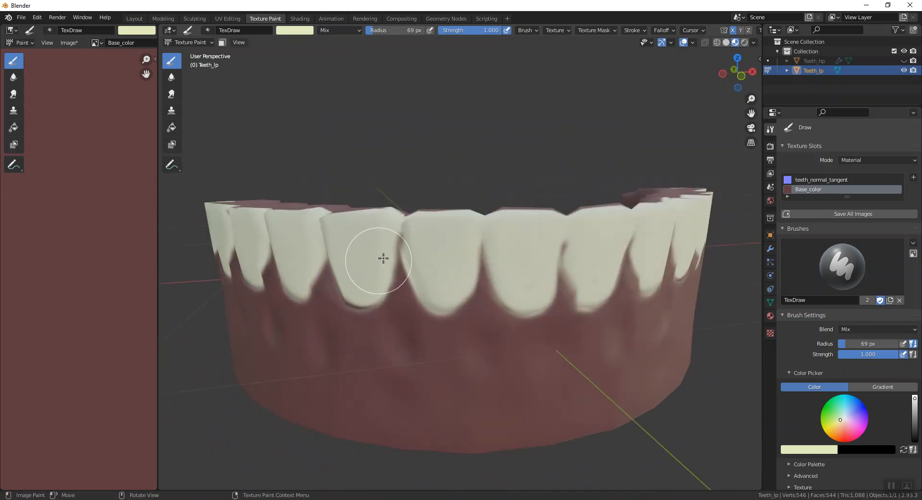
Paint the inner faces of the front teeth and neighboring side teeth pale yellow down to the gum line.
mouse_move(592, 249)
middle_mouse_down()
mouse_move(533, 256)
mouse_move(509, 276)
mouse_move(445, 274)
middle_mouse_up()
scroll(446, 273, "up", 5)
mouse_move(526, 231)
left_mouse_down()
mouse_move(528, 245)
mouse_move(512, 169)
mouse_move(514, 178)
mouse_move(532, 159)
mouse_move(564, 154)
mouse_move(545, 200)
left_mouse_up()
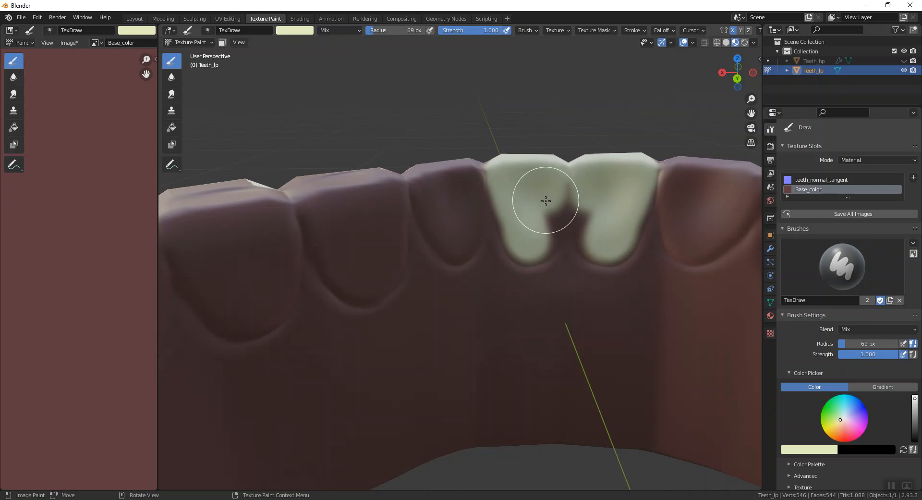
middle_click_drag(527, 237, 515, 254)
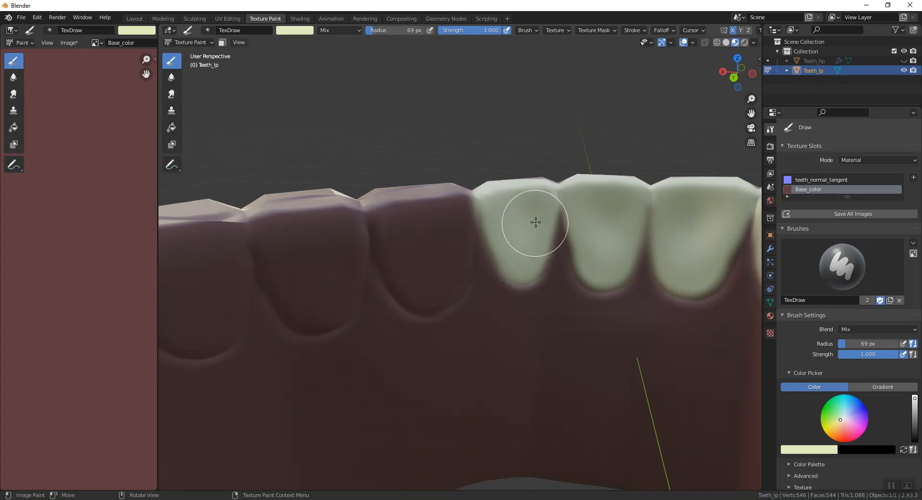
middle_click_drag(470, 237, 442, 233)
mouse_move(443, 232)
left_mouse_down()
mouse_move(442, 267)
mouse_move(464, 308)
mouse_move(487, 318)
mouse_move(503, 292)
mouse_move(514, 202)
mouse_move(474, 210)
mouse_move(422, 196)
left_mouse_up()
middle_click_drag(422, 195, 469, 264)
mouse_move(469, 264)
left_mouse_down()
mouse_move(452, 297)
mouse_move(476, 339)
mouse_move(496, 325)
mouse_move(517, 234)
mouse_move(471, 274)
mouse_move(481, 263)
left_mouse_up()
middle_click_drag(481, 264, 413, 257)
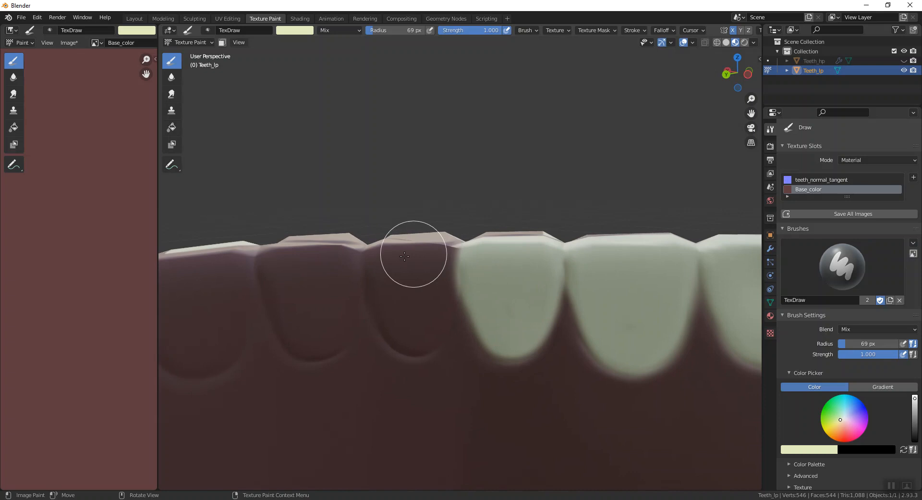
left_click(389, 262)
mouse_move(389, 263)
left_mouse_down()
mouse_move(416, 335)
mouse_move(436, 311)
mouse_move(421, 293)
mouse_move(439, 243)
left_mouse_up()
Paint the inner faces of the rearmost side teeth pale yellow, undoing the misplaced strokes.
mouse_move(438, 243)
middle_mouse_down()
mouse_move(406, 264)
mouse_move(344, 273)
mouse_move(481, 346)
middle_mouse_up()
mouse_move(528, 374)
left_mouse_down()
mouse_move(517, 309)
mouse_move(477, 333)
mouse_move(465, 371)
mouse_move(444, 372)
mouse_move(422, 303)
mouse_move(442, 377)
mouse_move(469, 343)
mouse_move(466, 313)
mouse_move(488, 276)
left_mouse_up()
key("ctrl+z")
left_click_drag(330, 295, 332, 344)
key("ctrl+z")
left_click_drag(338, 310, 362, 379)
scroll(413, 341, "up", 1)
middle_click_drag(452, 309, 474, 290, "shift")
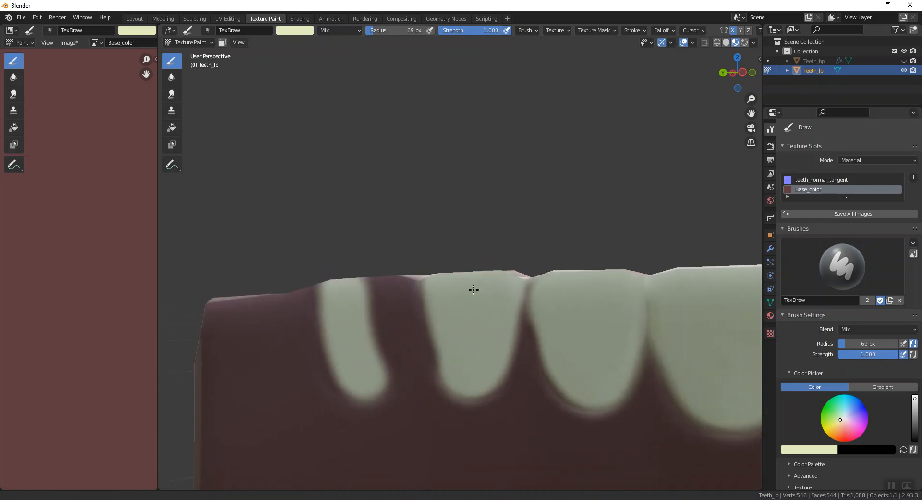
mouse_move(397, 281)
left_mouse_down()
mouse_move(387, 367)
mouse_move(354, 372)
mouse_move(334, 309)
mouse_move(388, 263)
left_mouse_up()
Paint the chewing surfaces of the side teeth pale yellow along the row.
middle_click_drag(505, 258, 591, 331)
scroll(567, 307, "down", 3)
middle_click_drag(494, 255, 504, 288)
scroll(391, 241, "up", 4)
middle_click_drag(331, 174, 394, 211, "shift")
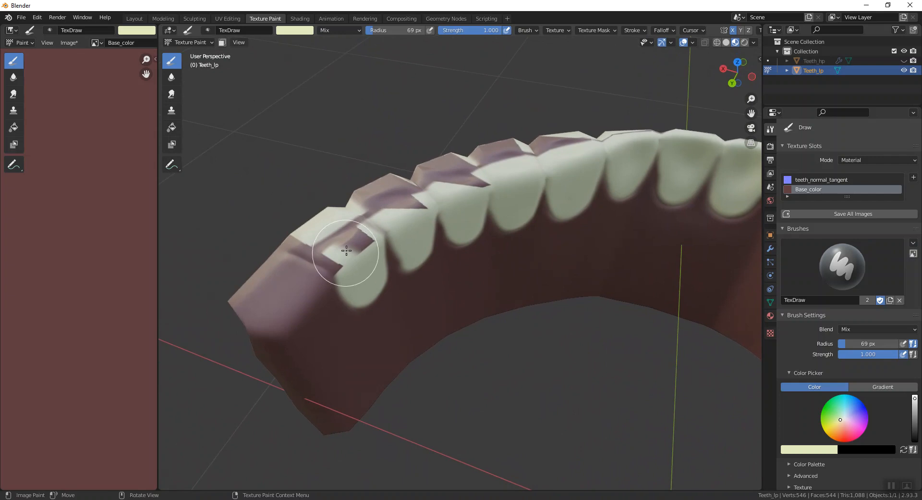
mouse_move(294, 229)
left_mouse_down()
mouse_move(329, 252)
mouse_move(398, 222)
mouse_move(417, 168)
mouse_move(617, 123)
mouse_move(481, 141)
left_mouse_up()
mouse_move(662, 128)
middle_mouse_down()
mouse_move(545, 144)
mouse_move(418, 93)
middle_mouse_up()
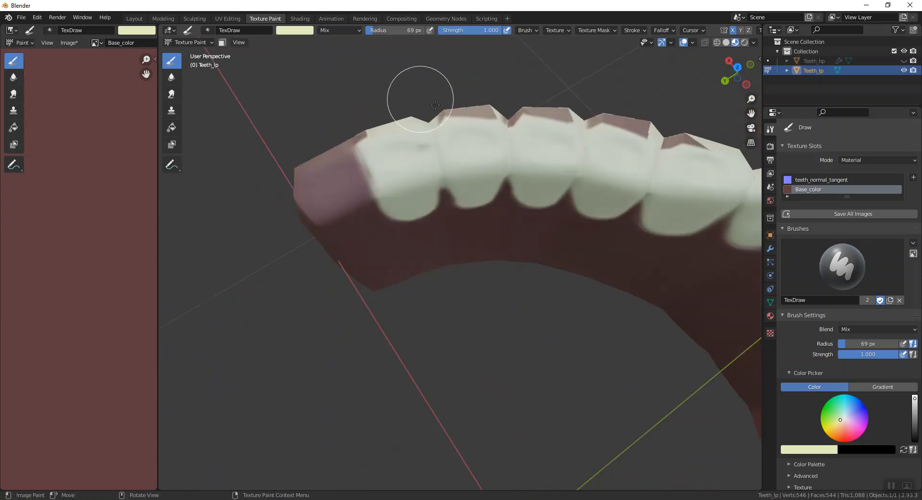
Paint the last molar's chewing surface and the upper outer edges of the side teeth pale yellow, undoing a stray stroke.
middle_click_drag(469, 122, 432, 294)
mouse_move(431, 294)
left_mouse_down()
mouse_move(478, 288)
mouse_move(482, 240)
left_mouse_up()
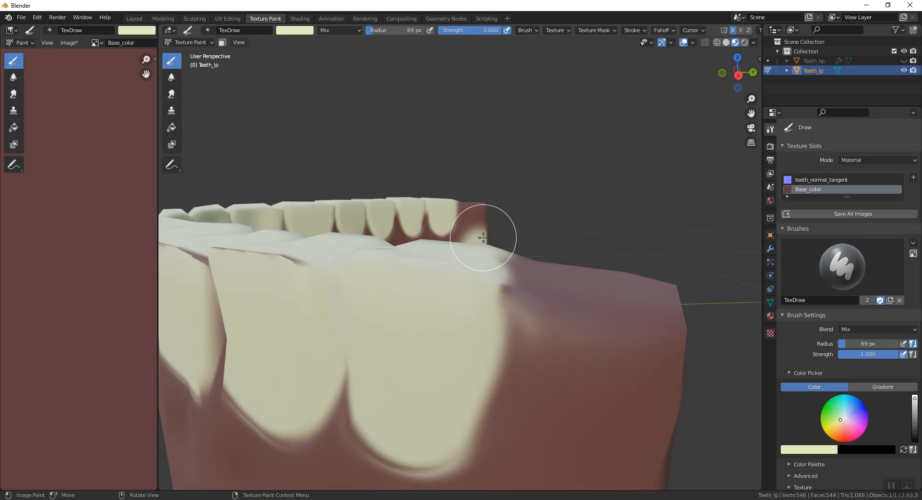
key("ctrl+z")
left_click_drag(469, 288, 480, 276)
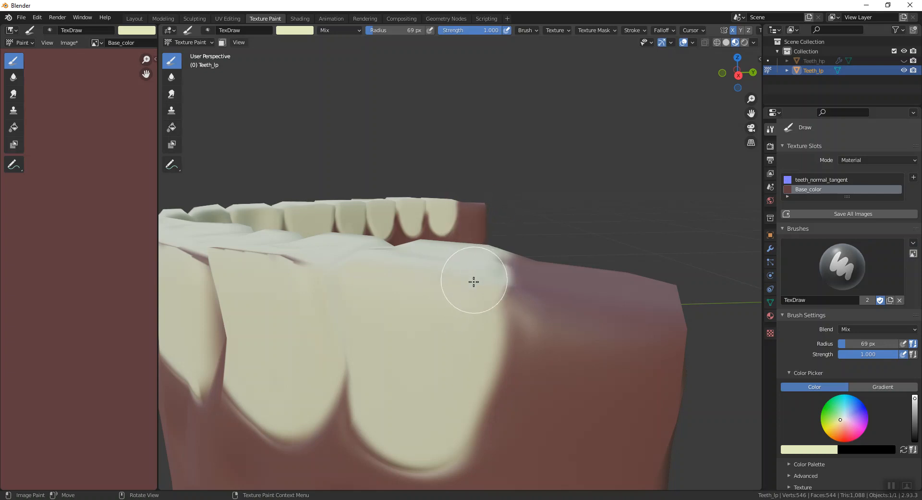
scroll(283, 261, "up", 2)
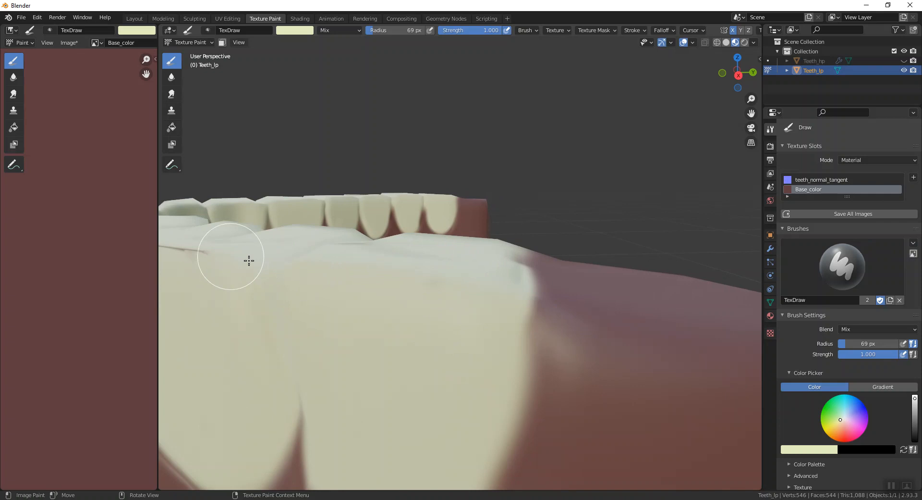
scroll(300, 263, "down", 1)
middle_click_drag(405, 270, 420, 295)
left_click_drag(409, 323, 288, 335)
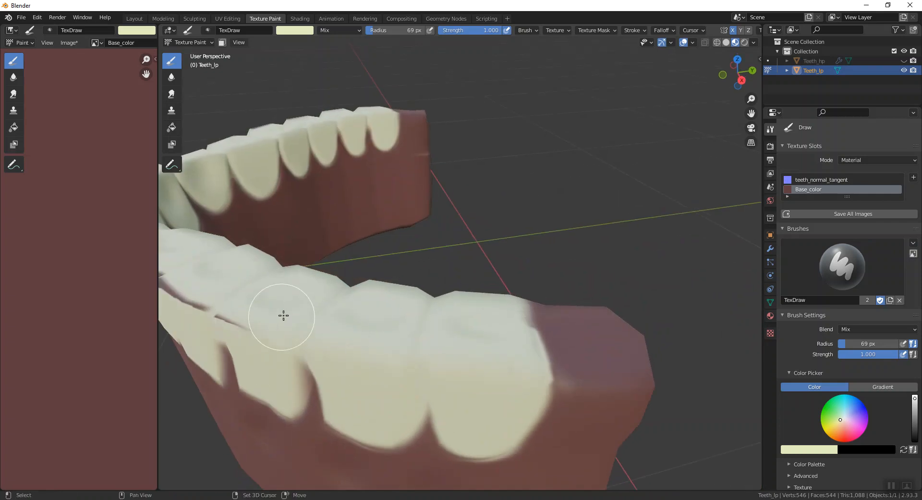
Cover the remaining gum-colored gaps along the biting edges of the front teeth with pale yellow.
scroll(283, 316, "down", 3)
middle_click_drag(317, 290, 364, 304)
middle_click_drag(300, 308, 349, 326)
middle_click_drag(427, 293, 348, 254)
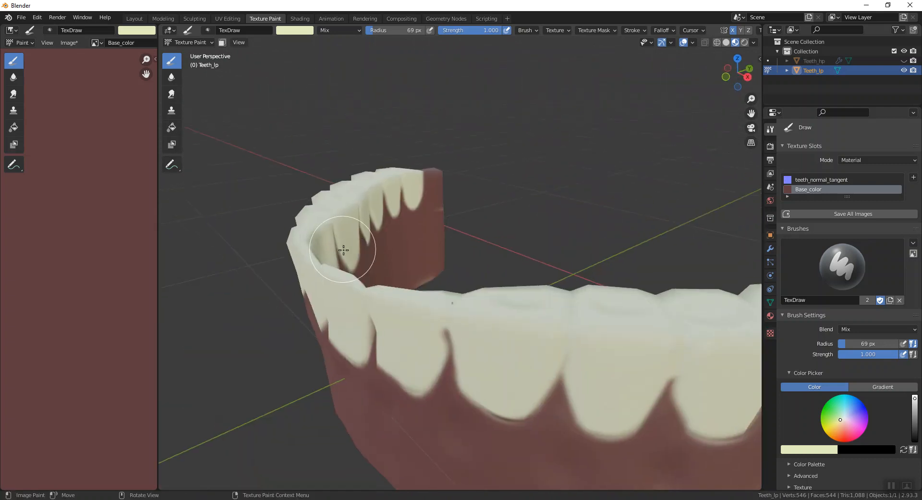
middle_click_drag(416, 280, 480, 235)
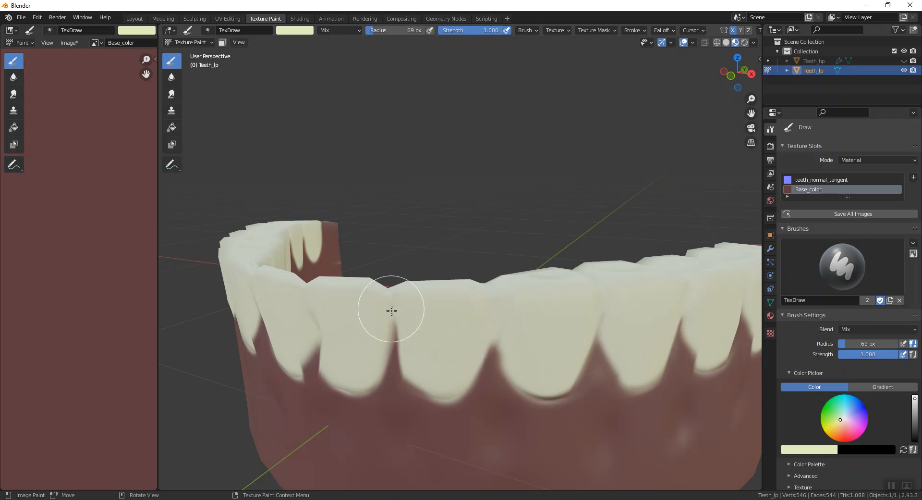
middle_click_drag(395, 326, 460, 295)
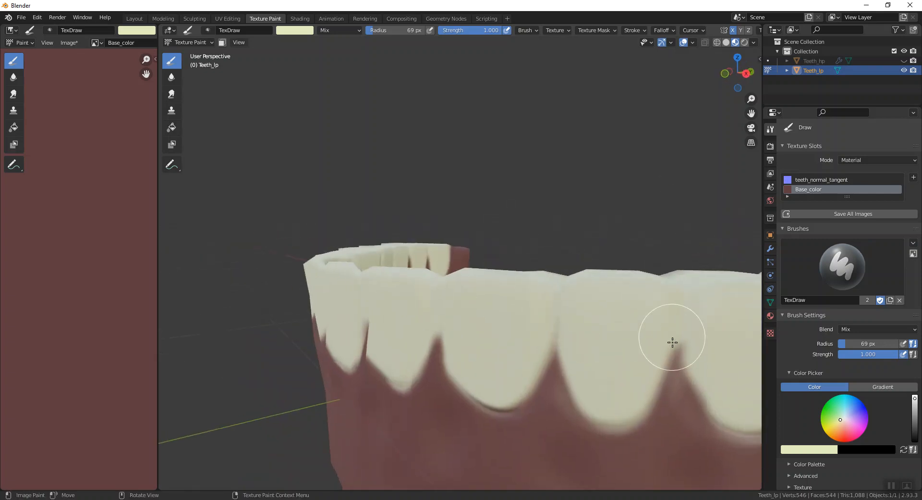
Sample the reddish-brown gum color from the Base_color image as the brush color.
scroll(606, 239, "down", 4)
middle_click_drag(600, 243, 620, 258)
scroll(620, 258, "down", 2)
mouse_move(560, 248)
middle_mouse_down()
mouse_move(626, 251)
mouse_move(568, 308)
mouse_move(567, 368)
middle_mouse_up()
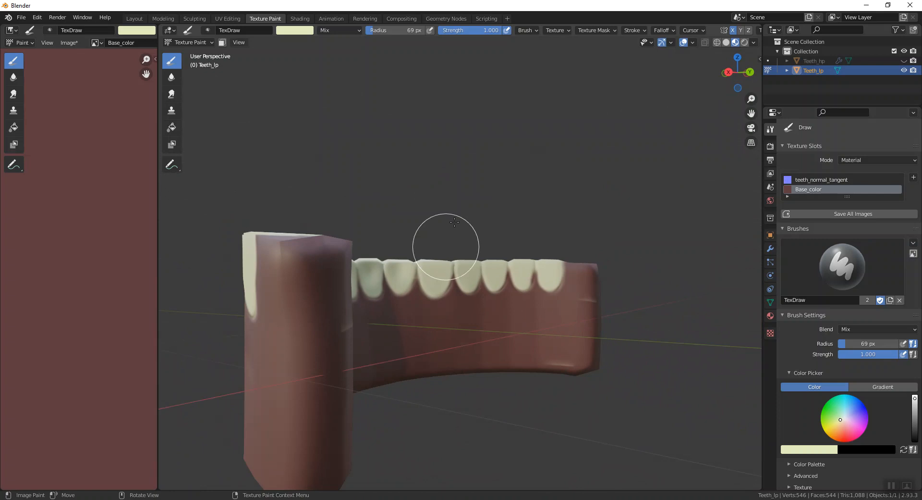
left_click(287, 32)
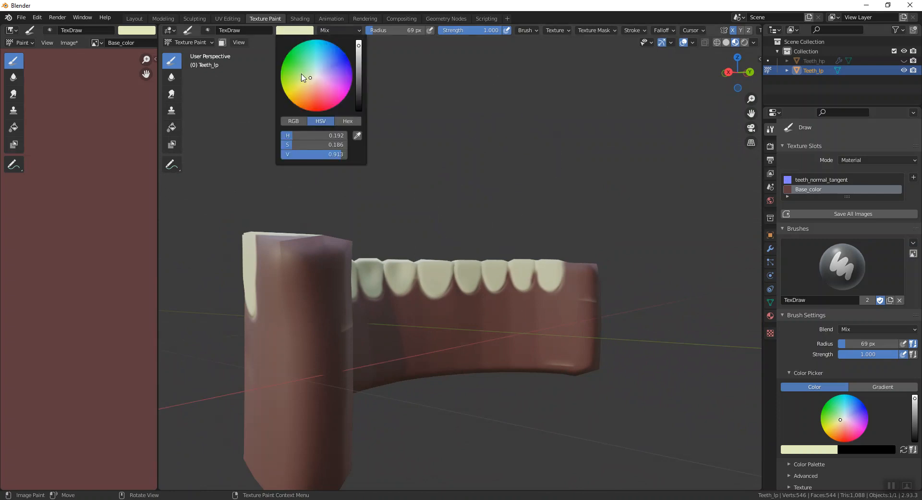
left_click(357, 136)
left_click(106, 202)
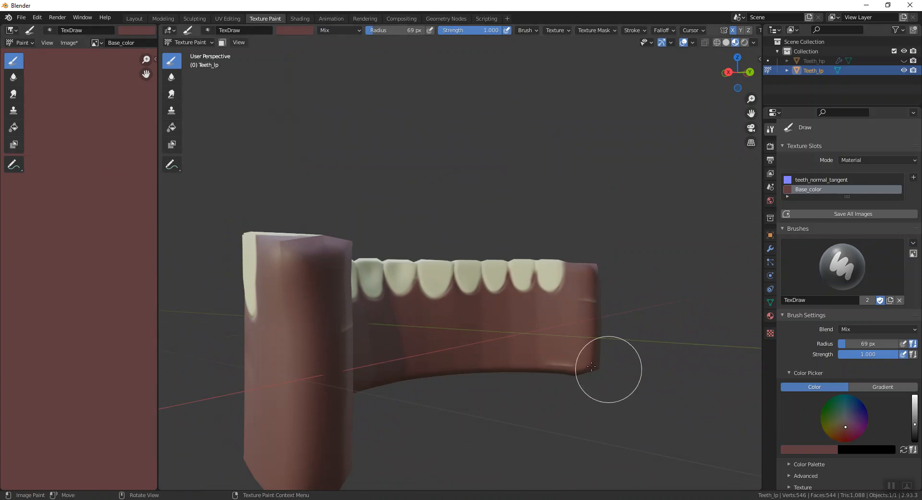
middle_click_drag(601, 269, 552, 302)
scroll(592, 301, "up", 2)
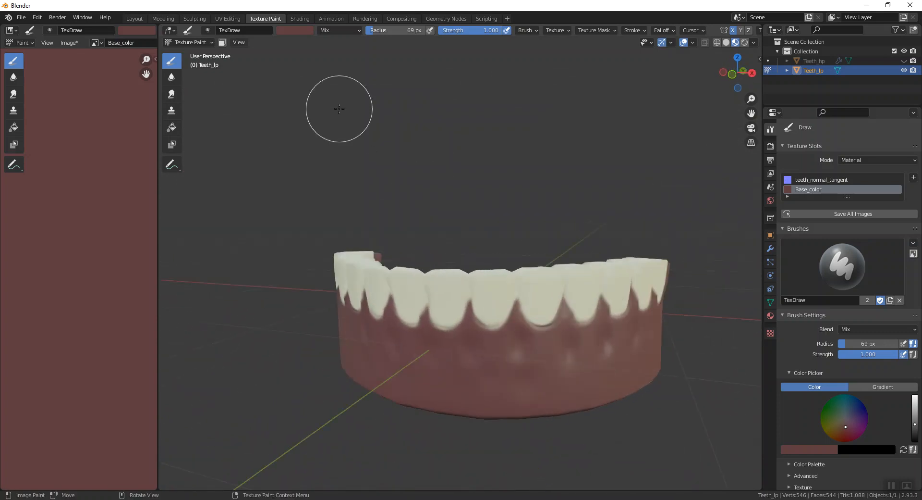
Set the teeth material's roughness to 0.123 and move the Normal Map and Base_color nodes in the node graph.
left_click(300, 19)
left_click_drag(485, 342, 478, 342)
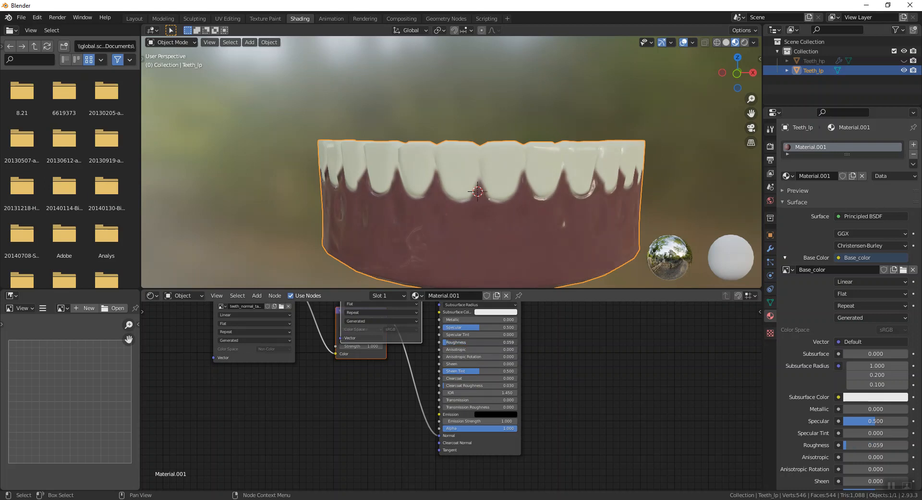
left_click_drag(447, 342, 452, 342)
middle_click_drag(588, 155, 572, 164)
left_click_drag(395, 339, 378, 404)
left_click(411, 344)
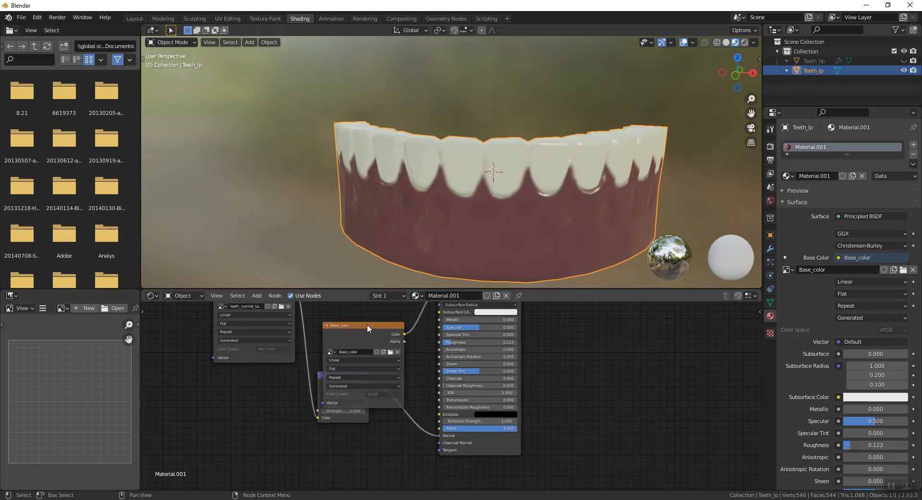
left_click_drag(367, 328, 385, 297)
middle_click_drag(533, 259, 581, 195)
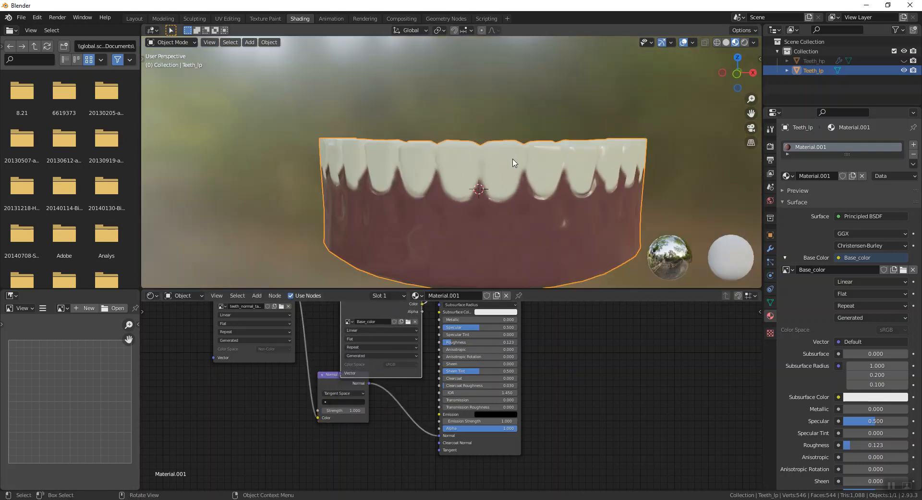
Return to texture painting and set the brush to pale beige (hue 0.102, saturation 0.133, value 0.873) with strength 0.119.
left_click(251, 18)
mouse_move(520, 293)
middle_mouse_down()
mouse_move(566, 281)
mouse_move(498, 256)
middle_mouse_up()
left_click(301, 30)
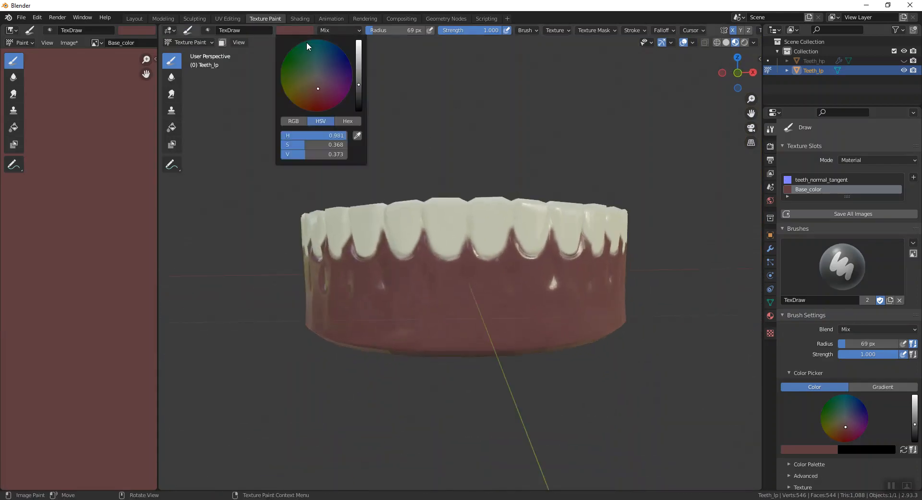
left_click_drag(359, 70, 359, 48)
left_click_drag(315, 84, 317, 76)
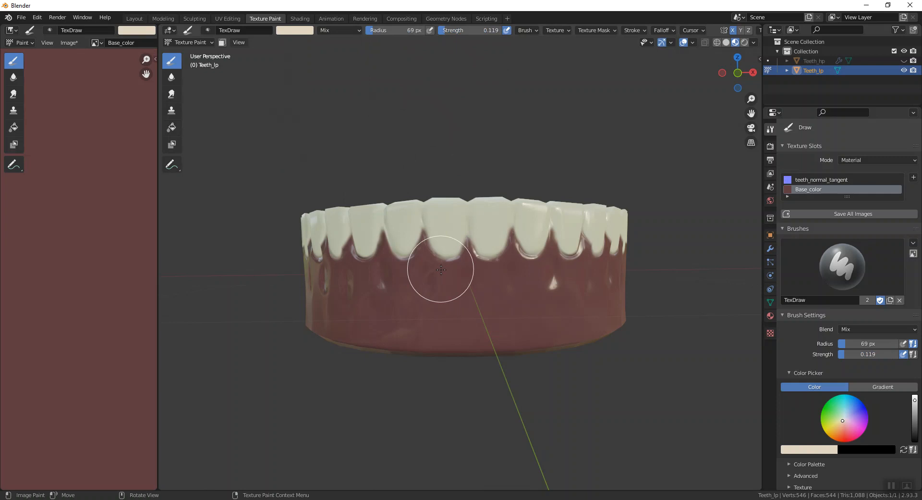
Paint soft beige highlights on the outer gums just below each tooth.
left_click_drag(447, 277, 444, 274)
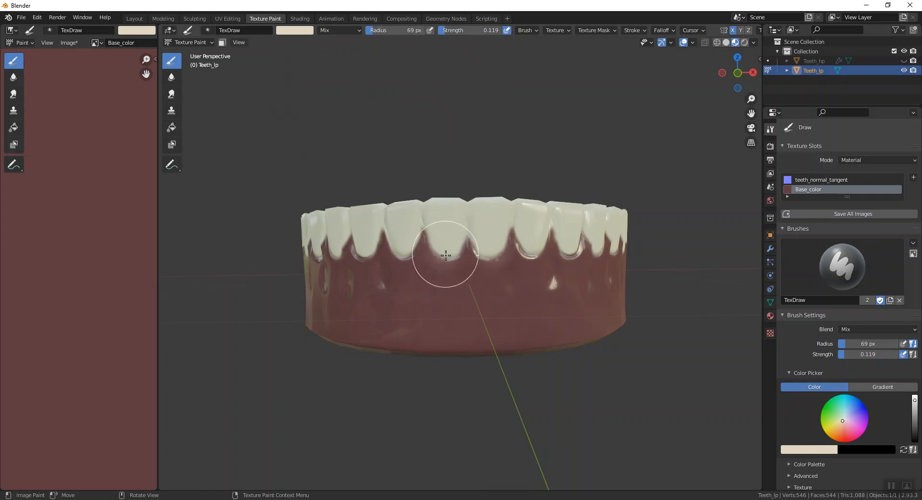
left_click_drag(534, 259, 536, 270)
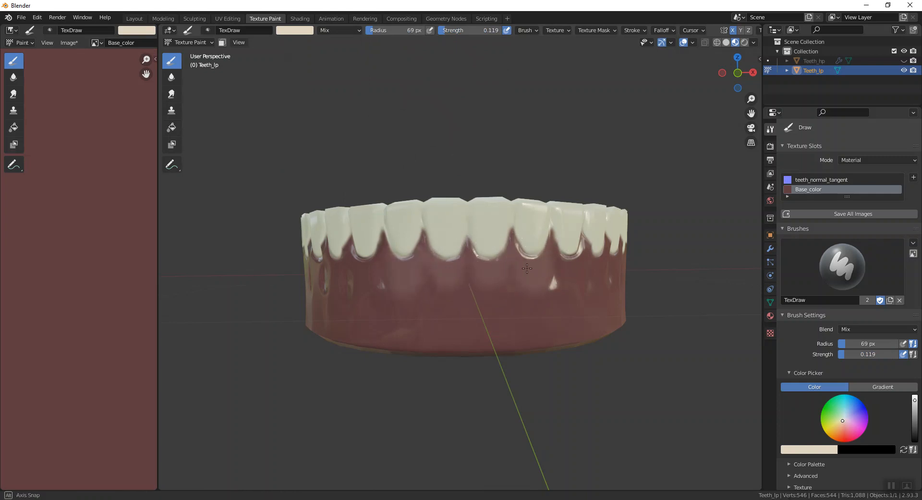
middle_click_drag(536, 269, 500, 263)
scroll(496, 261, "up", 1)
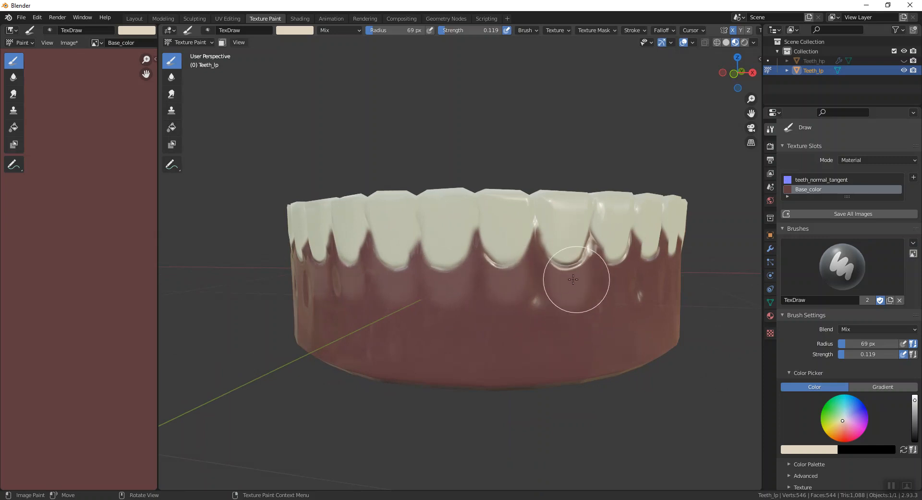
middle_click_drag(573, 279, 551, 274)
middle_click_drag(611, 270, 624, 264)
left_click_drag(682, 283, 677, 308)
Paint soft beige highlights on the inner gums below the teeth.
scroll(682, 296, "down", 3)
mouse_move(682, 295)
middle_mouse_down()
mouse_move(483, 269)
mouse_move(514, 272)
middle_mouse_up()
scroll(483, 269, "up", 5)
middle_click_drag(514, 272, 538, 229, "ctrl")
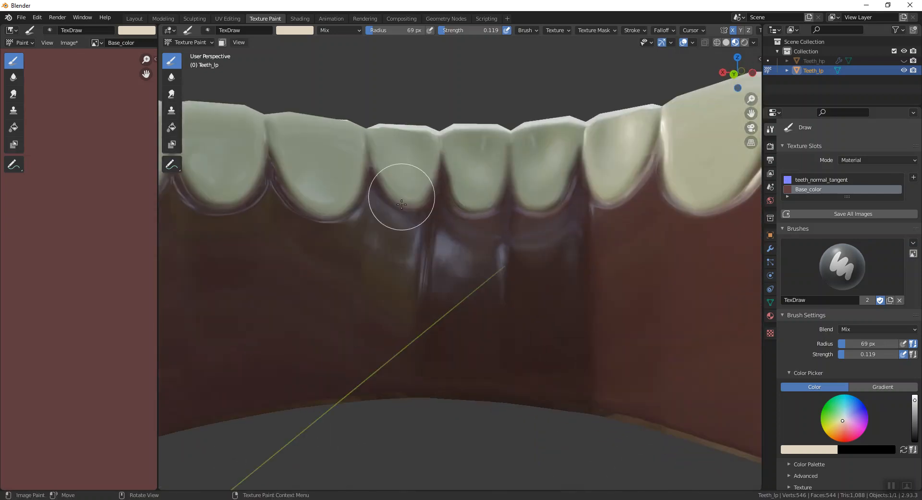
mouse_move(321, 223)
middle_mouse_down()
mouse_move(259, 206)
mouse_move(236, 222)
mouse_move(323, 219)
mouse_move(500, 243)
mouse_move(531, 261)
mouse_move(519, 223)
mouse_move(597, 232)
mouse_move(576, 226)
middle_mouse_up()
middle_click_drag(524, 246, 508, 254)
Set the brush to orange with strength 0.059, undoing a test stroke on the front gums.
left_click(291, 32)
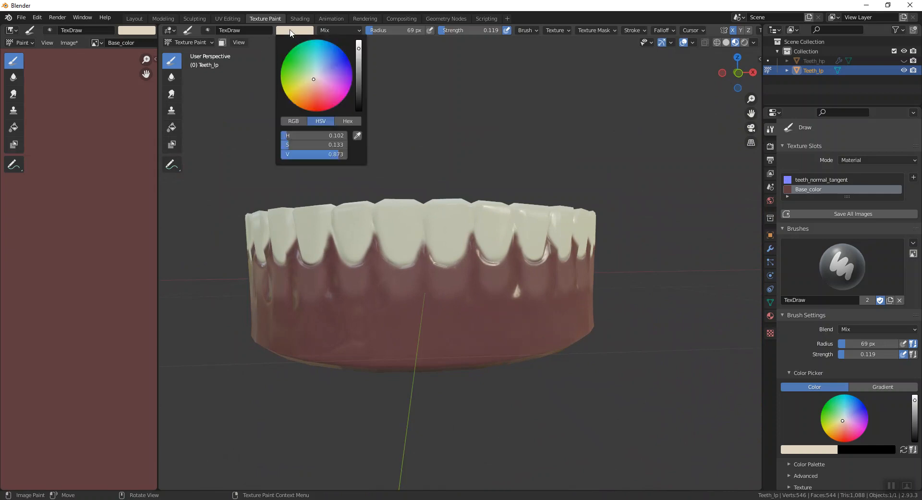
left_click(307, 87)
left_click_drag(313, 84, 308, 95)
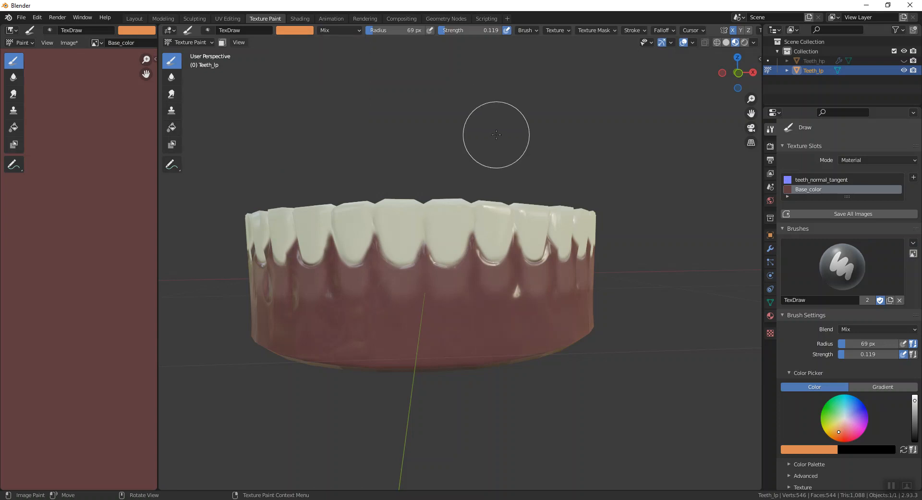
mouse_move(413, 281)
left_mouse_down()
mouse_move(382, 294)
mouse_move(409, 303)
left_mouse_up()
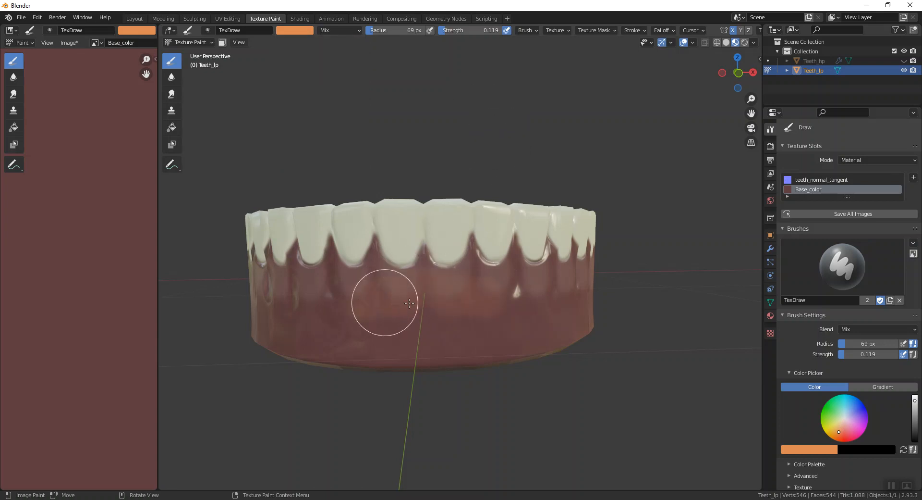
key("ctrl+z")
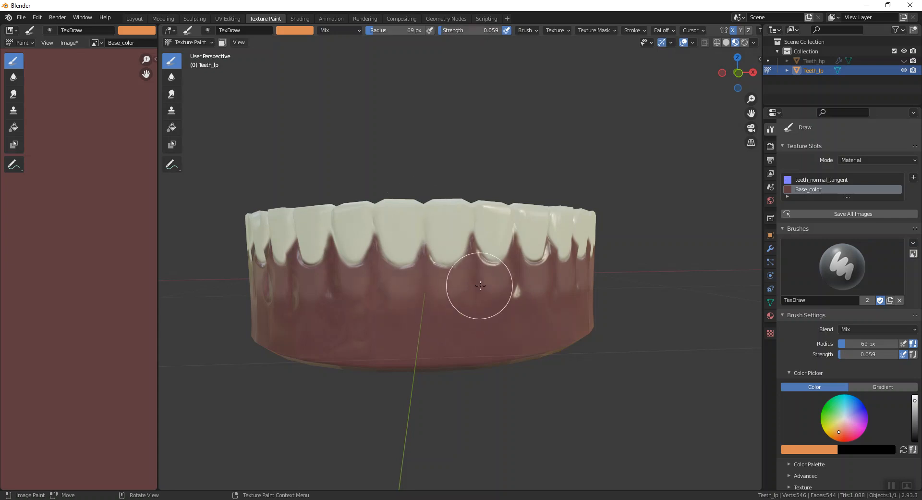
Tint the outer gums below the teeth with faint orange strokes around the row.
middle_click_drag(554, 283, 531, 283)
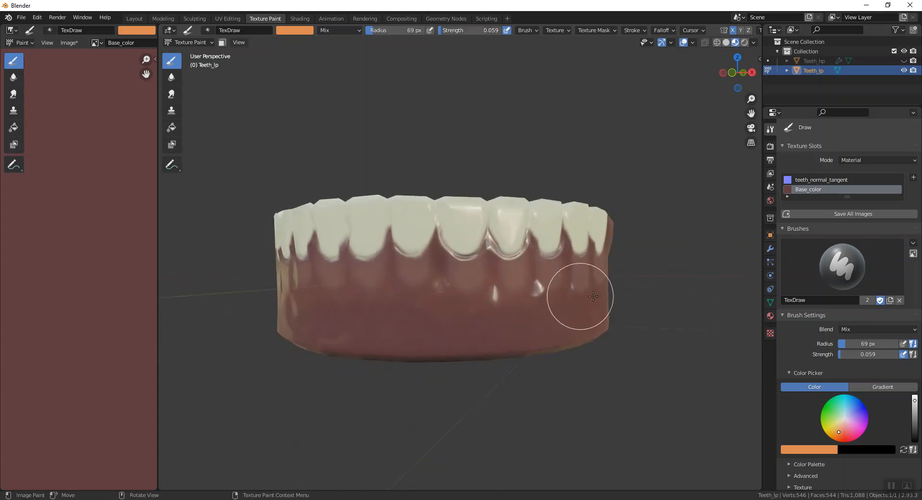
middle_click_drag(414, 298, 449, 292)
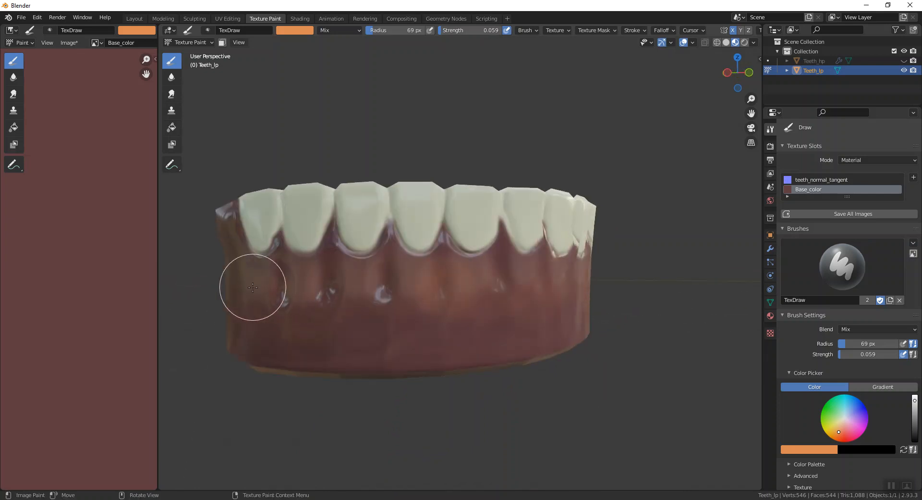
middle_click_drag(509, 294, 475, 298)
scroll(567, 322, "down", 1)
middle_click_drag(572, 322, 496, 303)
Tint the inner gums below the teeth with faint orange strokes.
middle_click_drag(621, 323, 462, 313)
scroll(461, 313, "up", 4)
scroll(461, 313, "up", 2)
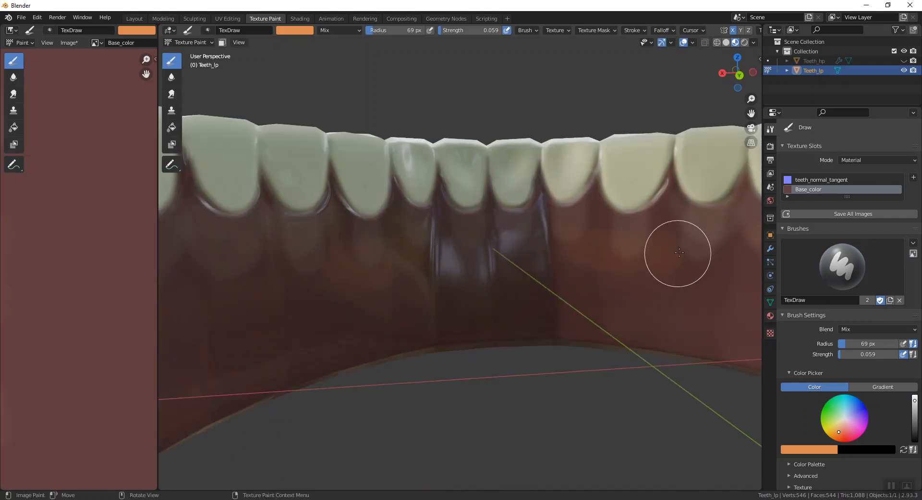
scroll(723, 257, "down", 2)
scroll(710, 261, "down", 2)
Change the brush color to a darker, saturated red.
mouse_move(642, 264)
middle_mouse_down()
mouse_move(533, 278)
mouse_move(584, 270)
middle_mouse_up()
scroll(471, 370, "down", 2)
middle_click_drag(468, 375, 445, 390)
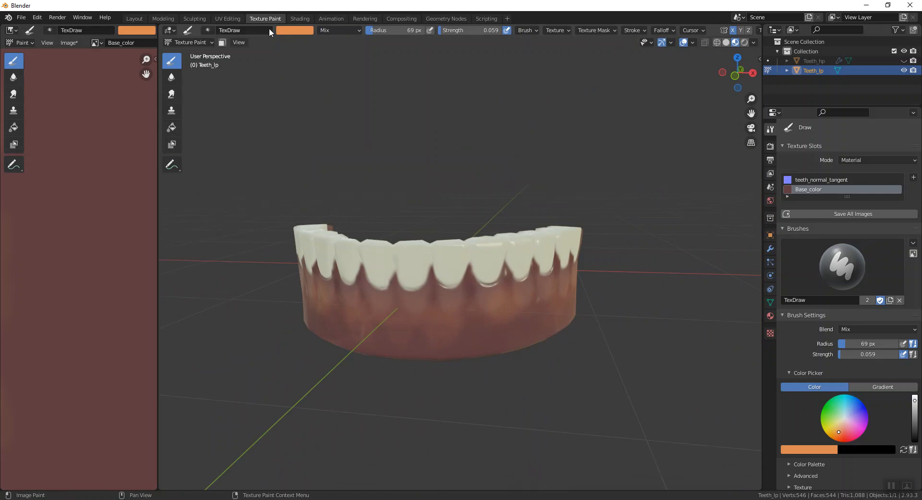
left_click(295, 31)
left_click(318, 103)
left_click_drag(359, 51, 359, 67)
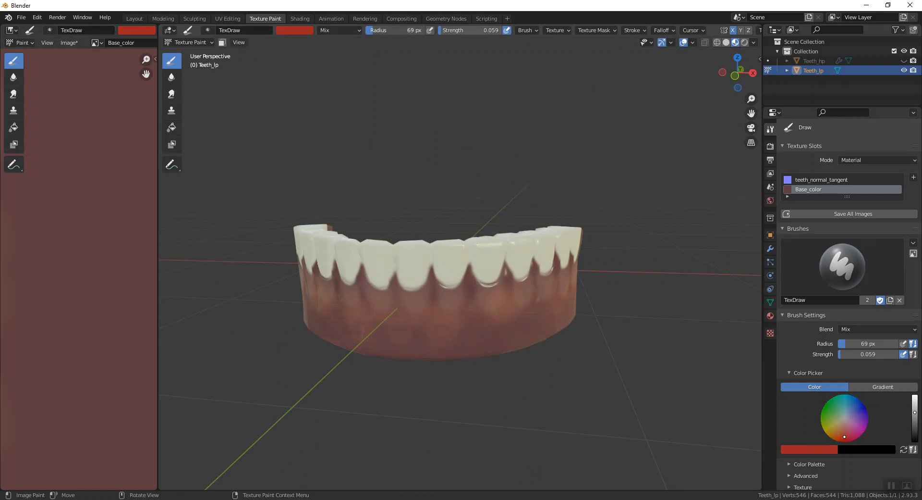
Set the brush to a 1 px radius, strength 0.185 and a darker red for fine marks on the front gums.
scroll(368, 329, "up", 5)
middle_click_drag(422, 376, 449, 250, "shift")
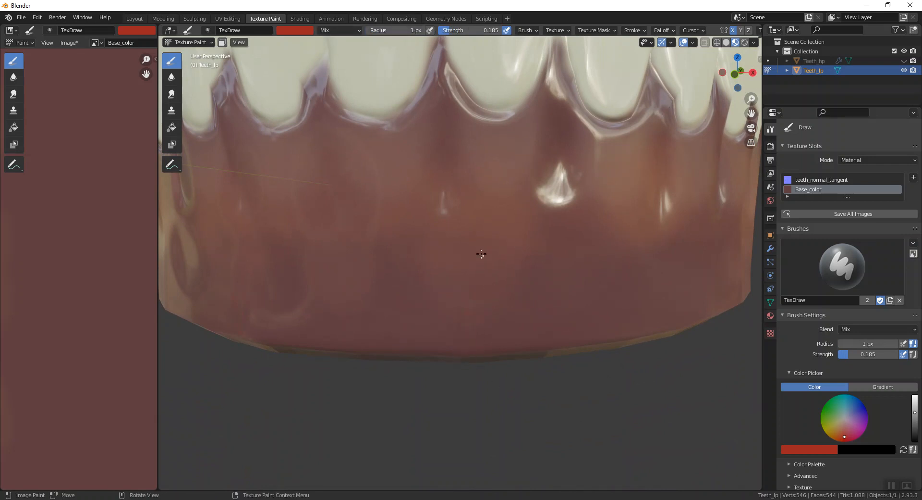
scroll(325, 87, "down", 3)
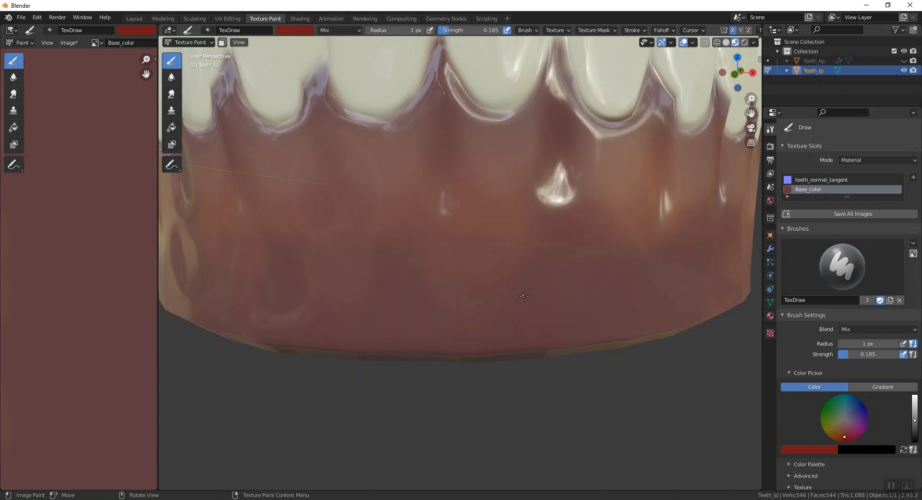
scroll(553, 307, "down", 5)
middle_click_drag(548, 353, 447, 250)
scroll(520, 368, "up", 3)
scroll(520, 367, "down", 3)
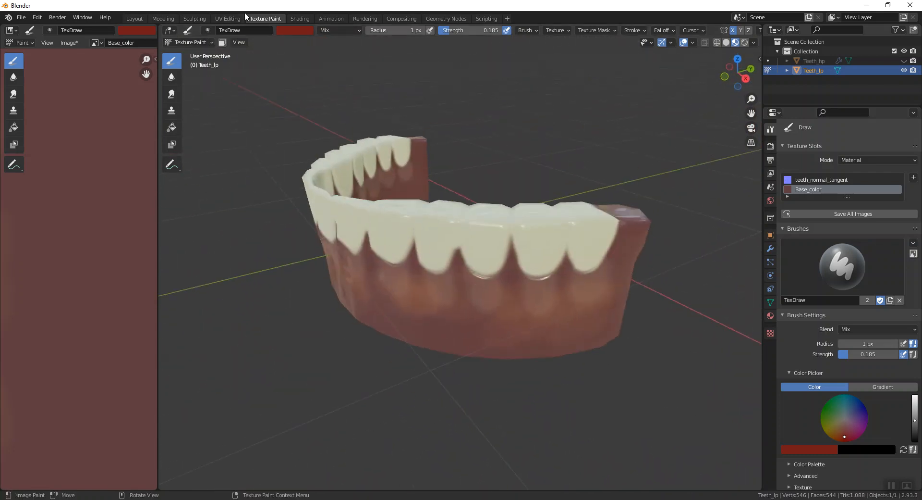
Leave texture painting, reselect the low-poly teeth in Object Mode and open the mesh for editing.
left_click(192, 41)
left_click(193, 52)
left_click(459, 170)
mouse_move(345, 226)
middle_mouse_down()
mouse_move(384, 262)
mouse_move(460, 256)
mouse_move(264, 236)
mouse_move(318, 288)
mouse_move(455, 252)
mouse_move(552, 240)
mouse_move(555, 299)
mouse_move(421, 242)
mouse_move(430, 235)
mouse_move(455, 254)
middle_mouse_up()
left_click(542, 203)
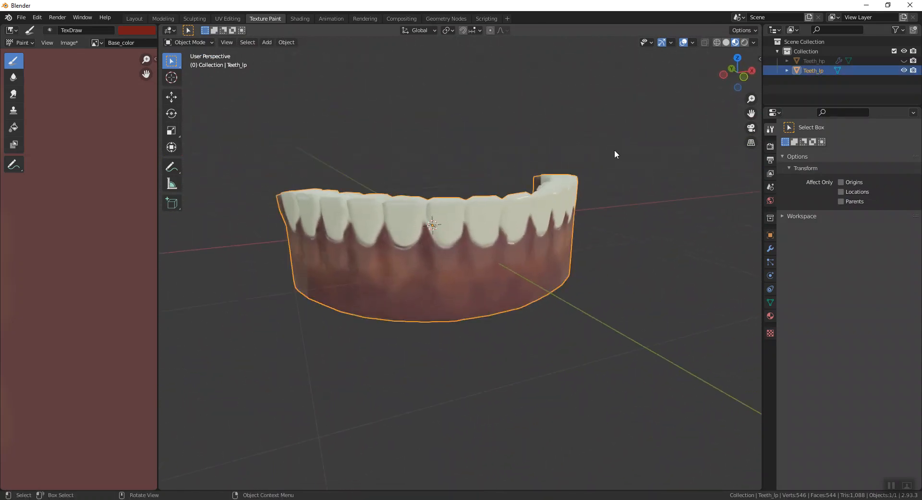
middle_click_drag(625, 135, 616, 228)
middle_click_drag(544, 247, 471, 258)
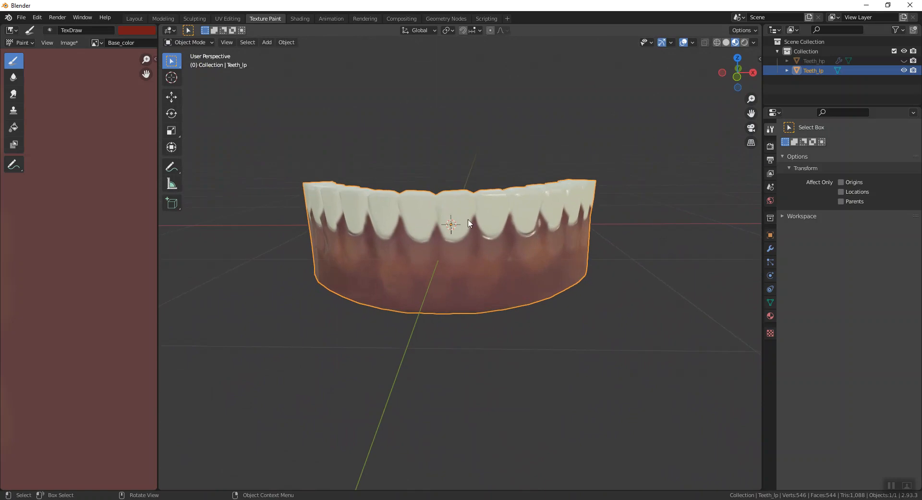
key("Tab")
Try to select the edge loops along the bottom rim of the gums in edge select mode.
middle_click_drag(446, 308, 437, 270)
left_click(231, 43)
scroll(485, 362, "up", 4)
middle_click_drag(844, 490, 577, 402)
left_click(492, 284, "alt")
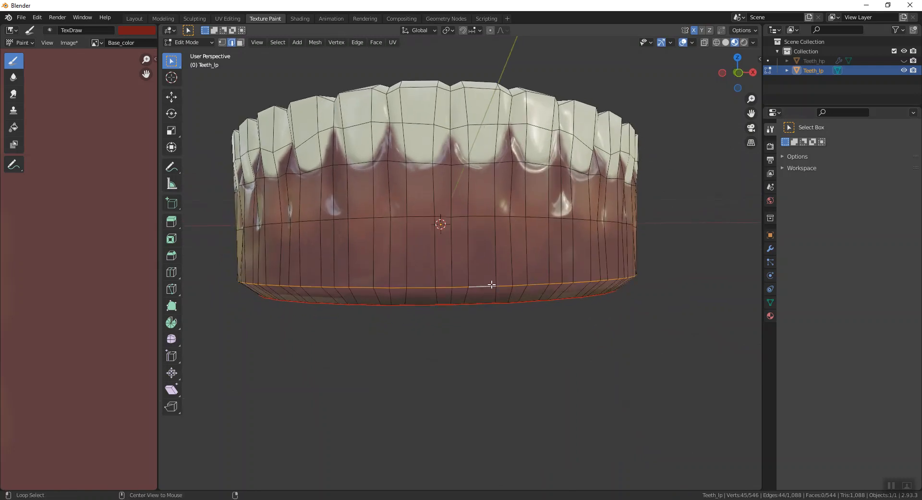
key("alt+a")
left_click(479, 288, "alt")
right_click(392, 294)
left_click(392, 294)
mouse_move(358, 319)
middle_mouse_down()
mouse_move(348, 332)
mouse_move(351, 313)
middle_mouse_up()
middle_click_drag(422, 250, 271, 78)
left_click(235, 51)
middle_click_drag(241, 48, 356, 237)
left_click(407, 205, "alt")
left_click(399, 318)
middle_click_drag(399, 318, 480, 269)
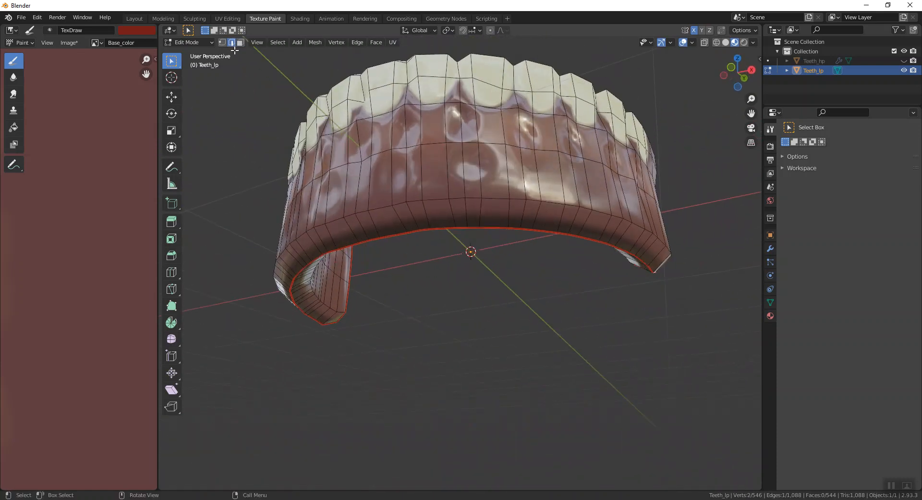
In face select mode, select the inner strip of underside faces around the whole arch, including faces at both ends.
left_click(242, 43)
middle_click_drag(241, 43, 636, 210)
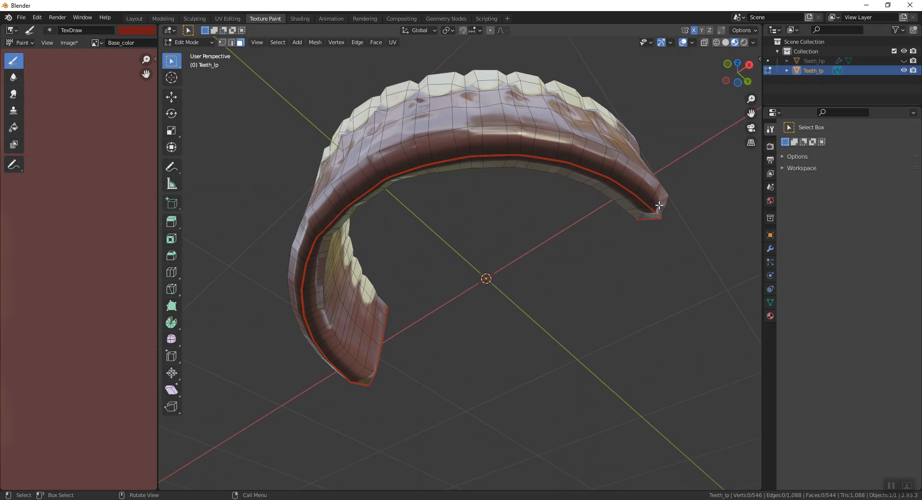
left_click(643, 216)
left_click(370, 373, "ctrl")
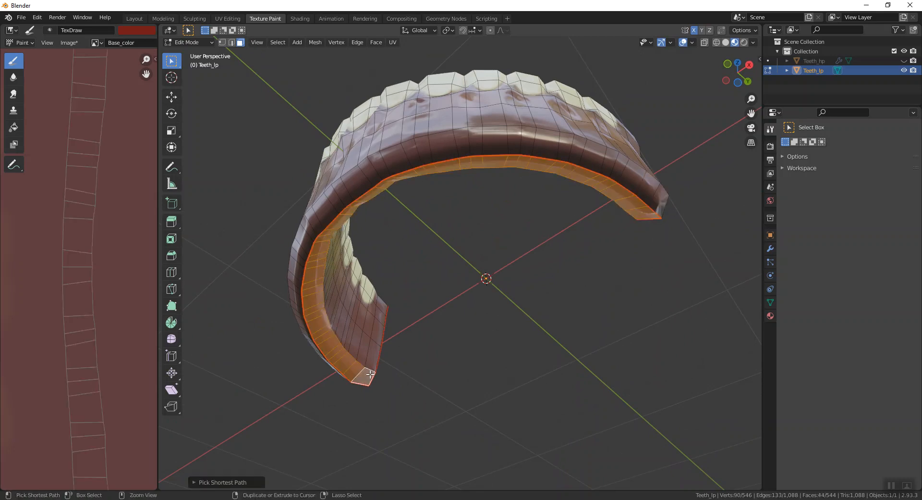
middle_click_drag(363, 387, 367, 363)
left_click(257, 354, "ctrl")
middle_click_drag(376, 255, 370, 271)
left_click(655, 266, "ctrl")
middle_click_drag(655, 267, 595, 228)
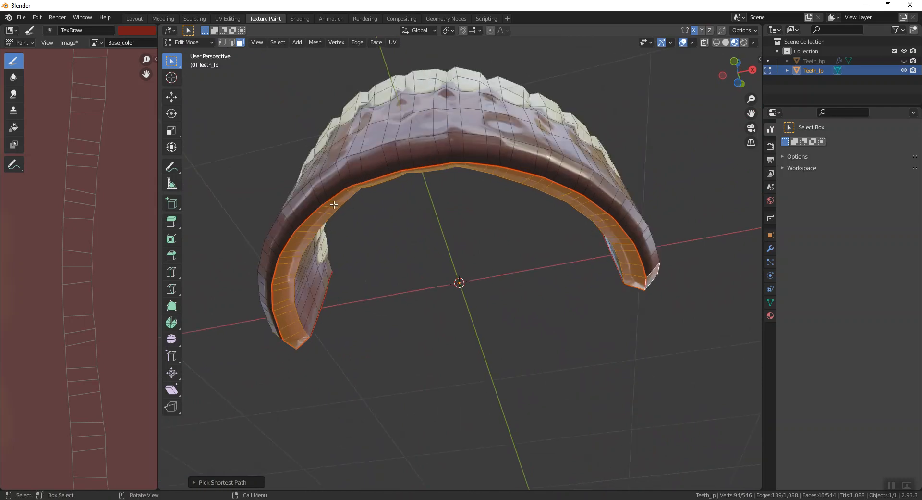
Add the outer strip of underside faces around the arch to the selection.
left_click(491, 156, "ctrl")
left_click(346, 176, "ctrl")
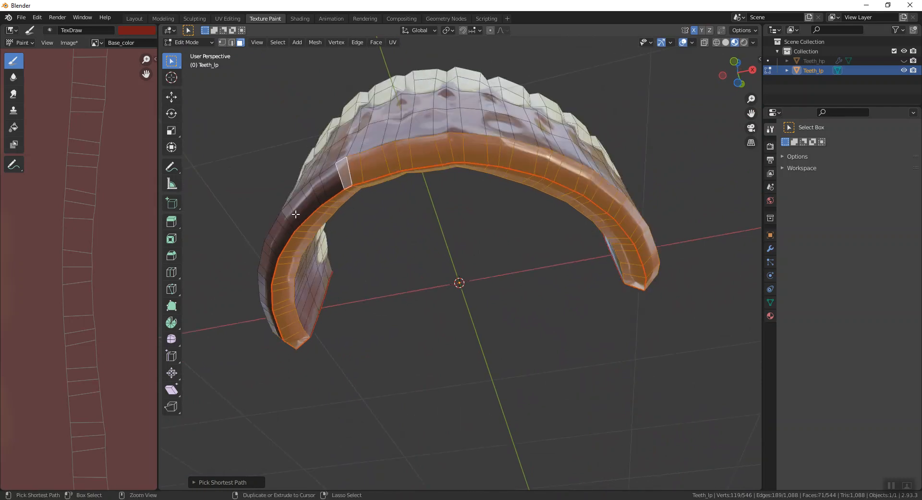
left_click(276, 326, "ctrl")
middle_click_drag(281, 315, 255, 242)
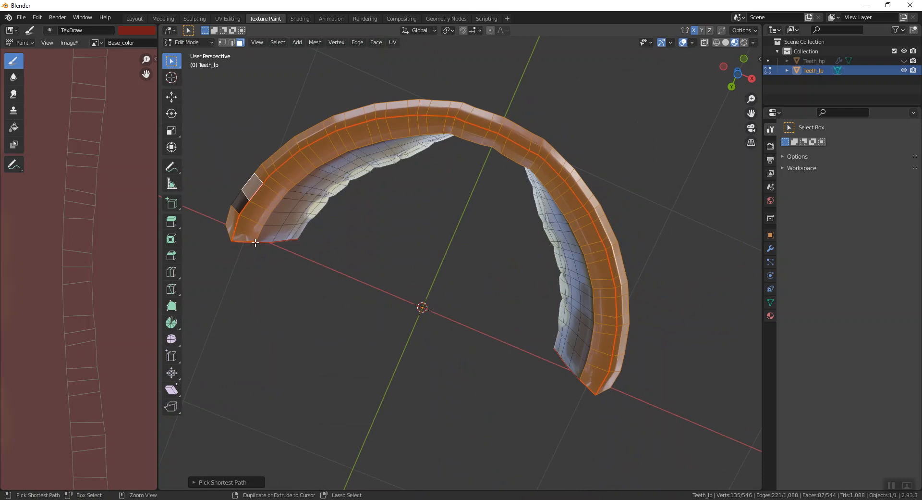
left_click(242, 203, "ctrl")
middle_click_drag(243, 203, 420, 254)
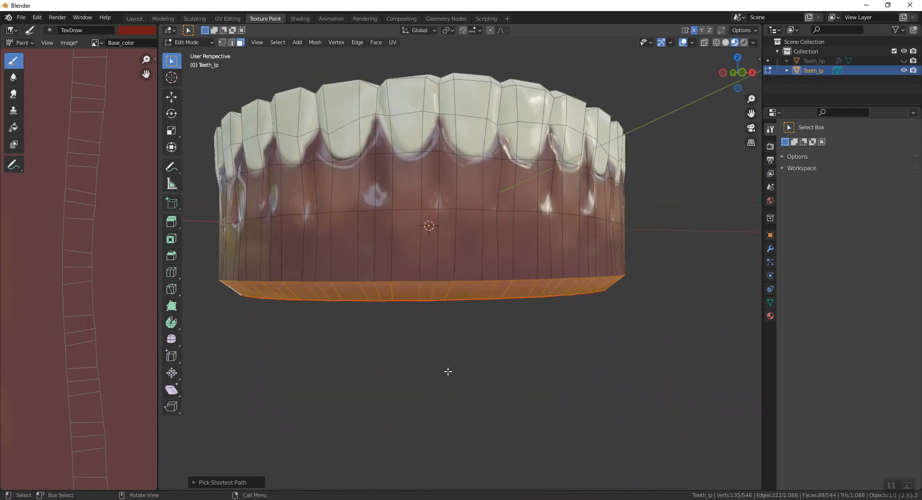
Flatten the selected underside faces by scaling them to 0 along Z, and return to Object Mode.
key("w")
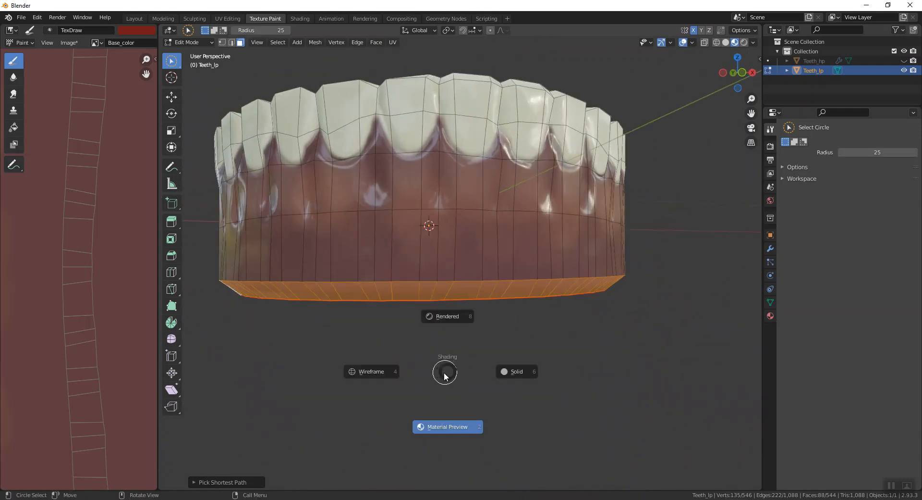
key("Escape")
key("s")
key("z")
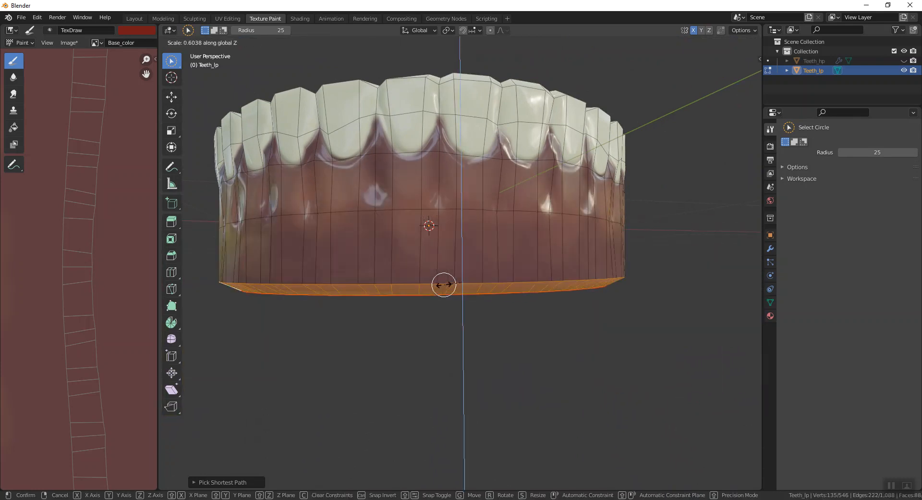
key("0")
left_click(444, 284)
key("Tab")
middle_click_drag(460, 273, 547, 350)
scroll(612, 324, "up", 2)
middle_click_drag(612, 330, 468, 189)
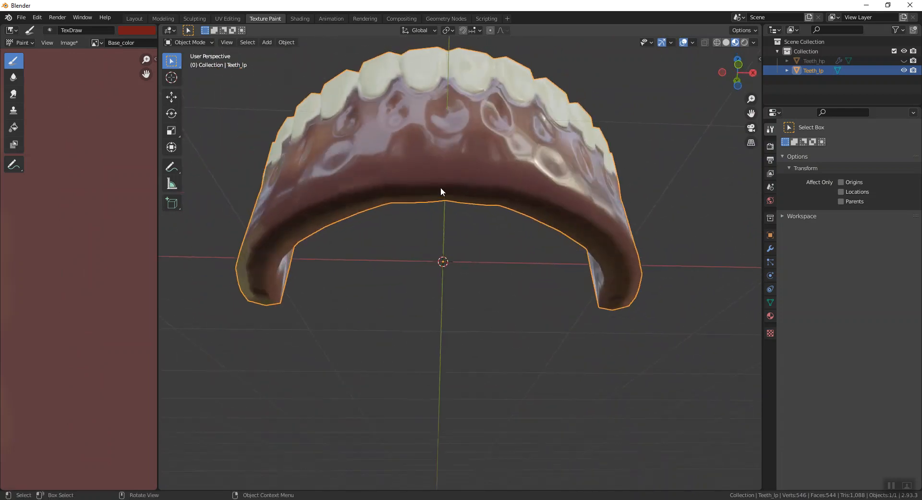
Dissolve the horizontal edge loop running around the middle of the gums.
key("Tab")
key("w")
left_click(486, 269)
left_click(232, 43)
middle_click_drag(477, 168, 484, 230)
mouse_move(174, 62)
left_mouse_down()
mouse_move(195, 65)
mouse_move(206, 82)
left_mouse_up()
left_click(380, 234, "alt")
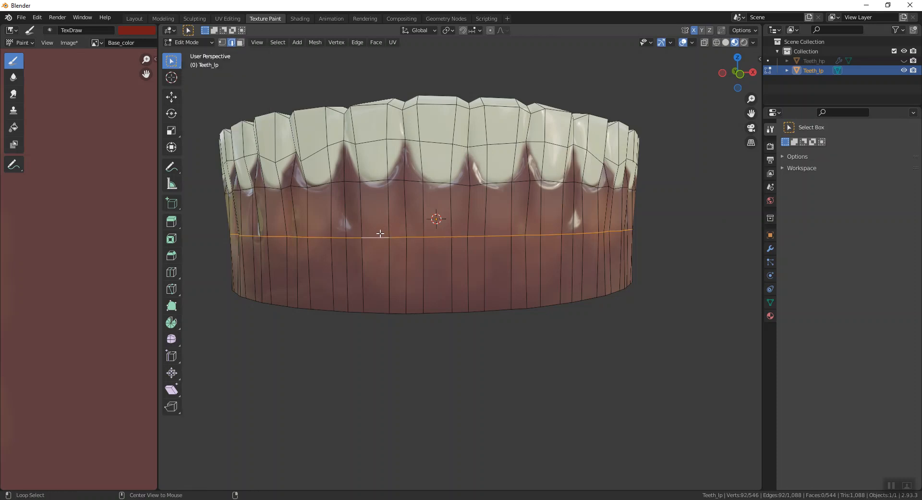
key("x")
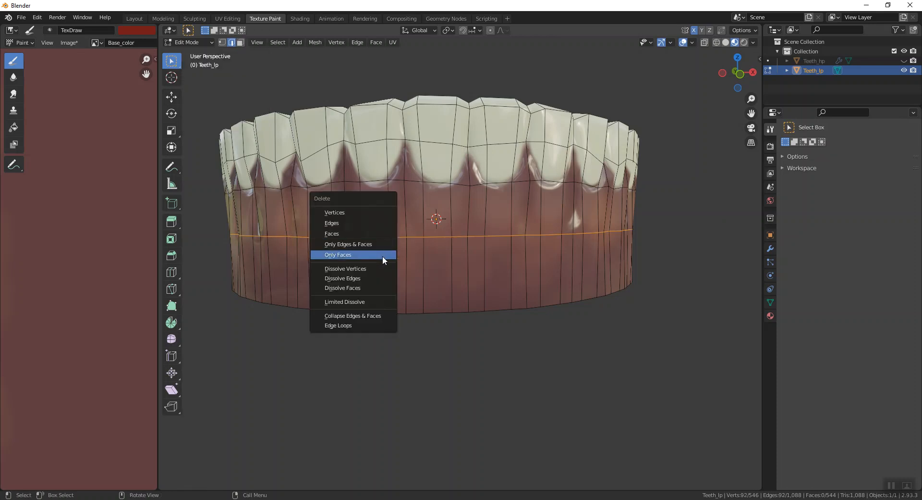
left_click(364, 277)
middle_click_drag(410, 306, 440, 250)
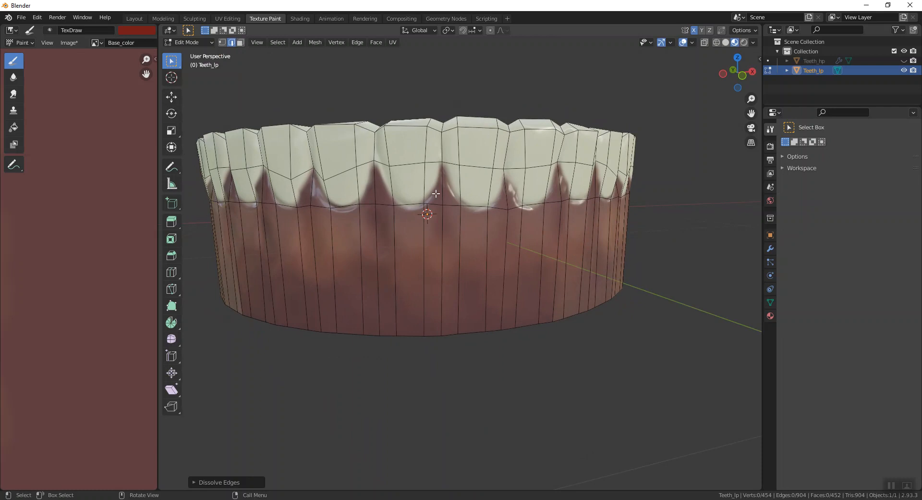
Dissolve the horizontal edge loops across the middle of the teeth and along the gum line.
left_click(410, 166, "alt")
key("x")
left_click(410, 166)
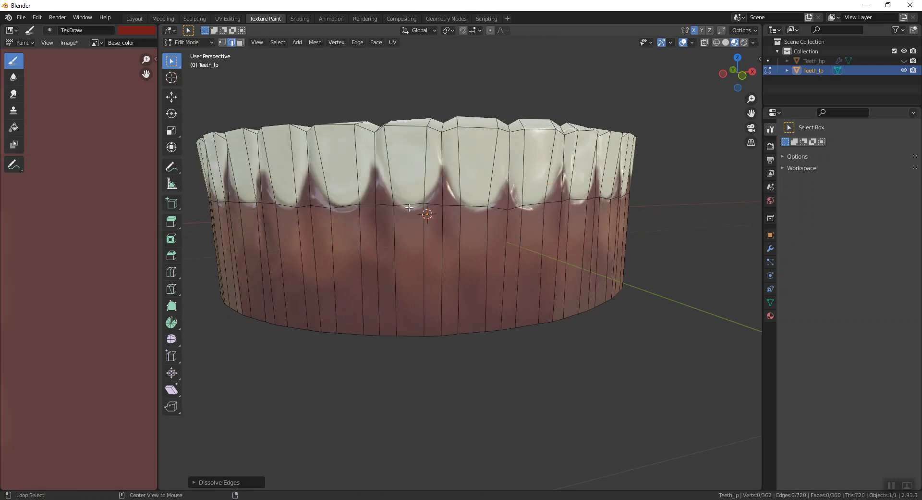
left_click(409, 207, "alt")
key("x")
left_click(408, 207)
middle_click_drag(409, 207, 504, 347)
key("Tab")
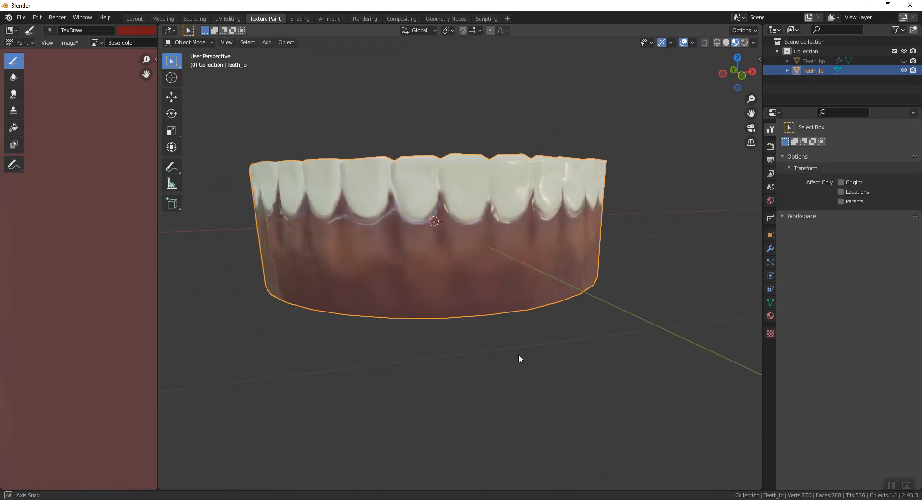
Examine the reduced teeth mesh from several angles with and without its wireframe, and check its face count.
key("Tab")
middle_click_drag(454, 185, 361, 345)
scroll(463, 243, "up", 2)
middle_click_drag(379, 443, 508, 321)
key("Tab")
scroll(559, 353, "down", 2)
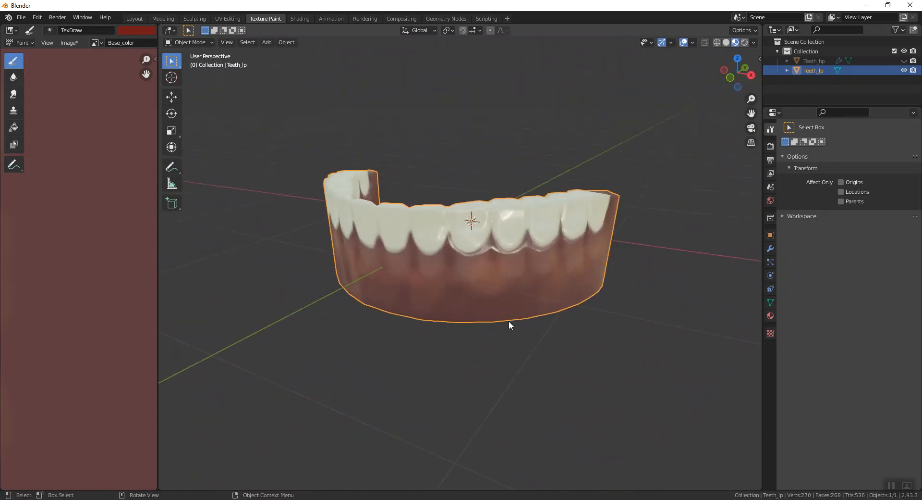
key("Tab")
middle_click_drag(290, 243, 321, 246)
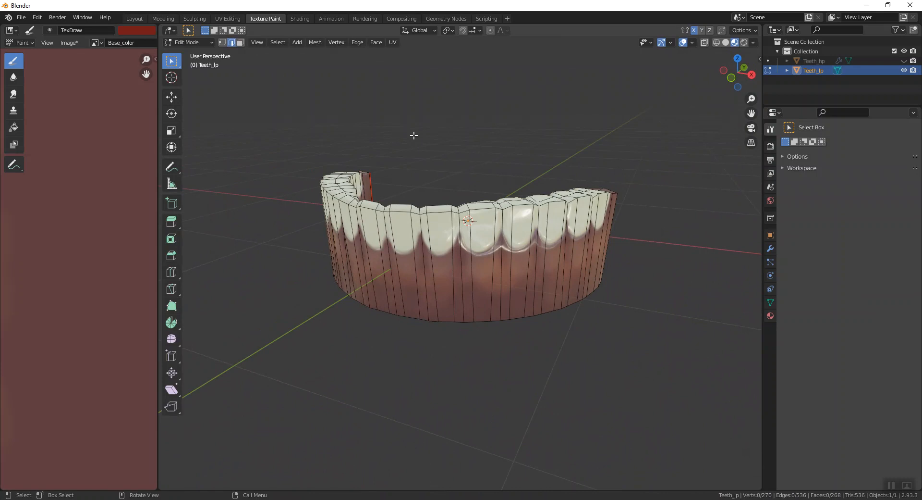
middle_click_drag(444, 309, 529, 333)
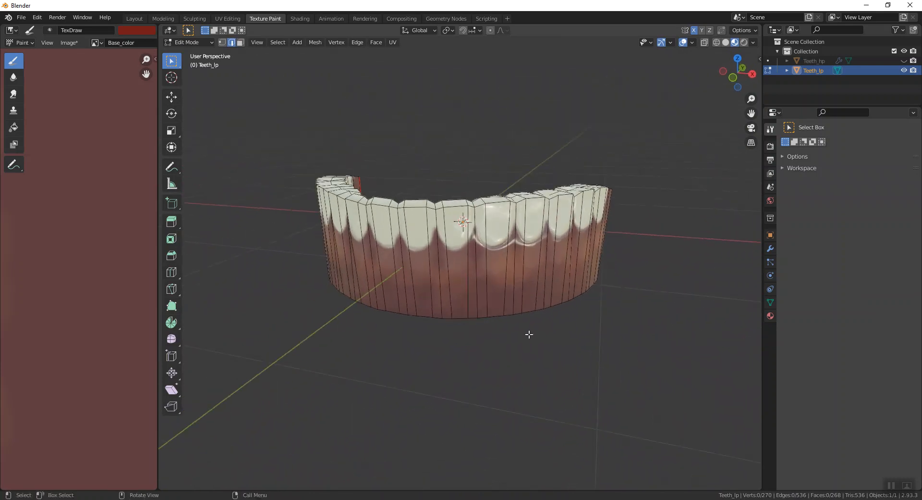
key("Tab")
key("Tab")
middle_click_drag(597, 342, 409, 298)
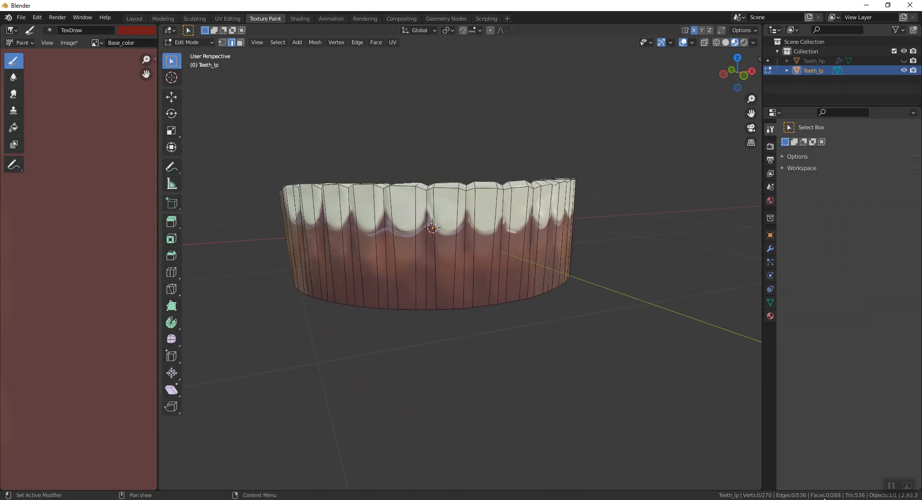
middle_click_drag(601, 323, 250, 144)
scroll(551, 311, "up", 4)
left_click(552, 311)
scroll(557, 340, "down", 2)
Return to Object Mode and duplicate the low-poly teeth in place.
left_click(203, 42)
left_click(204, 53)
middle_click_drag(470, 225, 519, 268)
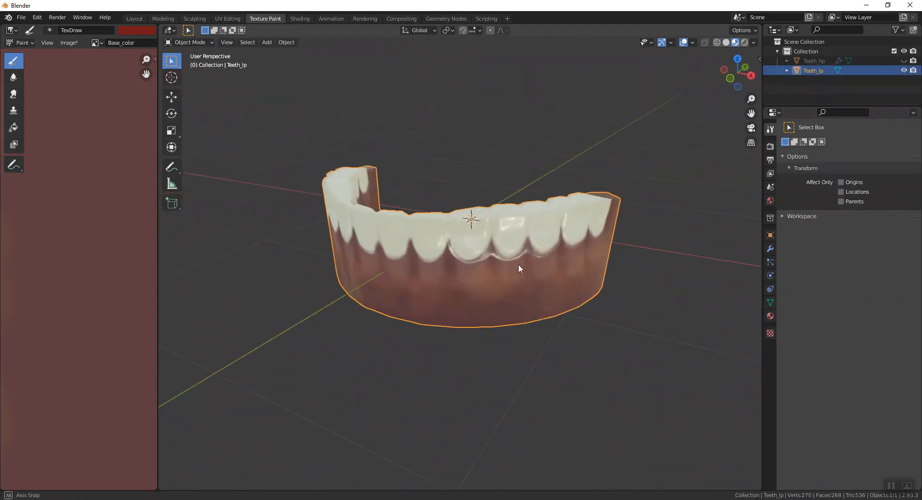
key("shift+d")
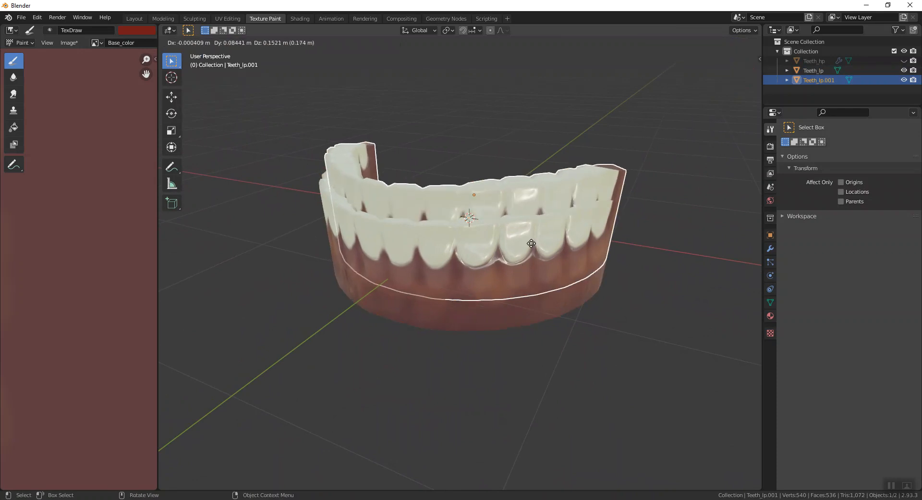
right_click(531, 243)
Rename the duplicate Teeth_lp_LOD1 and hide the original Teeth_lp object.
double_click(826, 80)
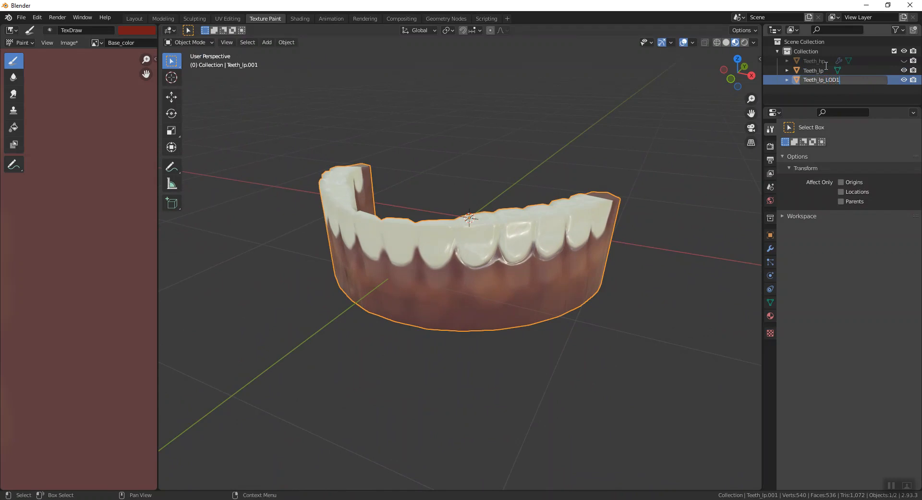
key("Return")
left_click(904, 70)
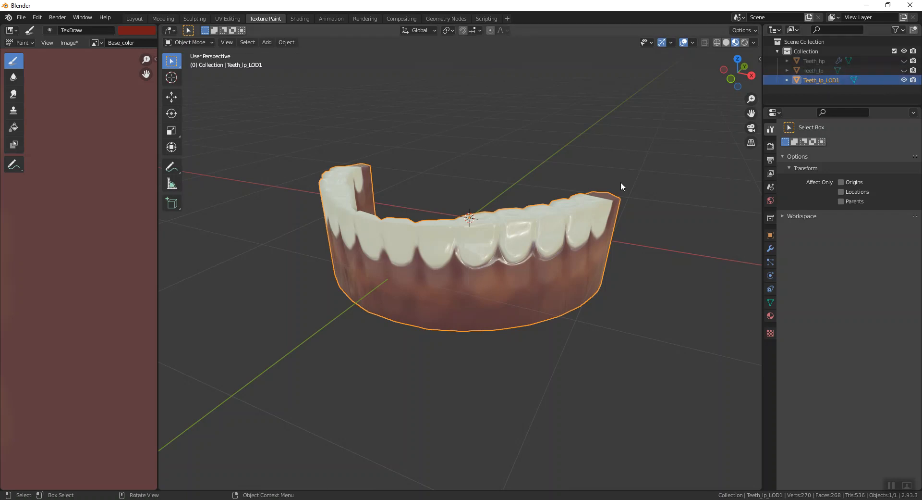
Dissolve the edge loop around the upper rim of the teeth on Teeth_lp_LOD1.
key("Tab")
scroll(485, 208, "up", 1)
left_click(493, 203, "alt+shift")
key("x")
left_click(493, 203)
Select vertical edge loops at the gaps between the teeth around the arch, dissolve them and check the shading in Object Mode.
left_click(478, 201)
middle_click_drag(478, 201, 460, 196)
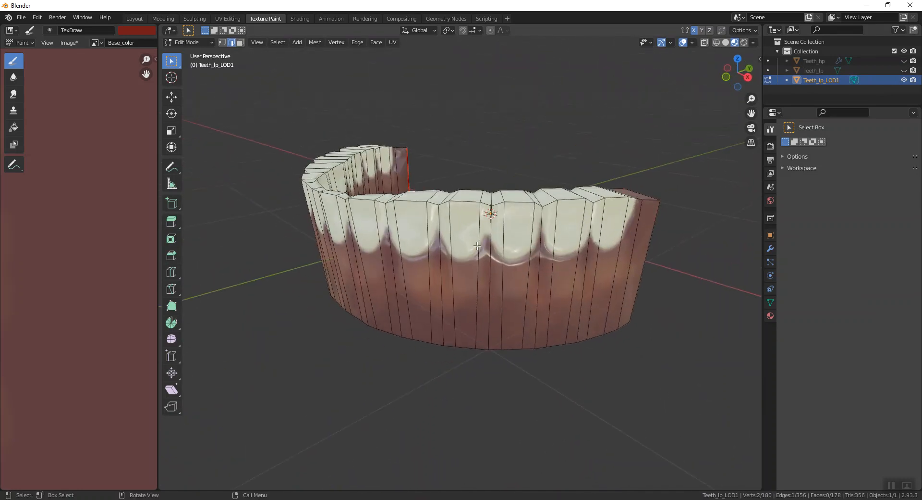
middle_click_drag(594, 237, 585, 235)
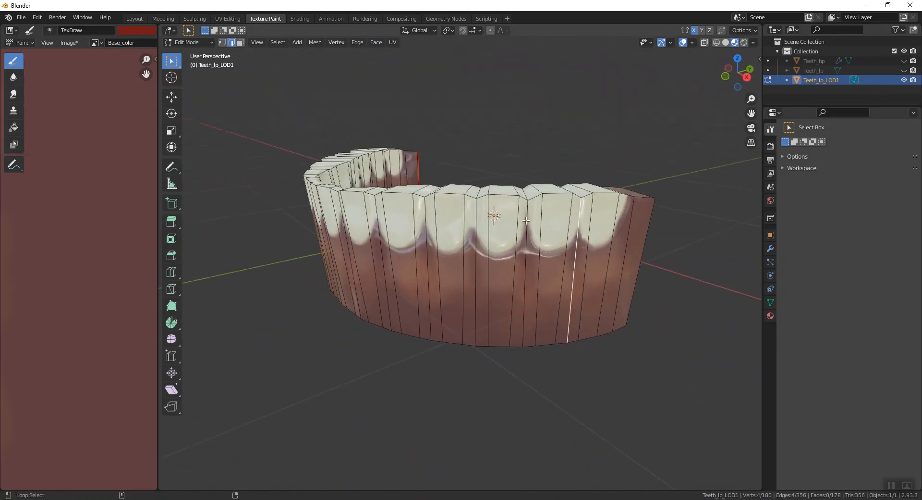
left_click(476, 225, "alt+shift")
middle_click_drag(476, 225, 444, 235)
left_click(479, 222, "alt+shift")
left_click(427, 230, "alt+shift")
left_click(434, 233, "alt+shift")
left_click(436, 232, "alt+shift")
left_click(425, 235, "alt+shift")
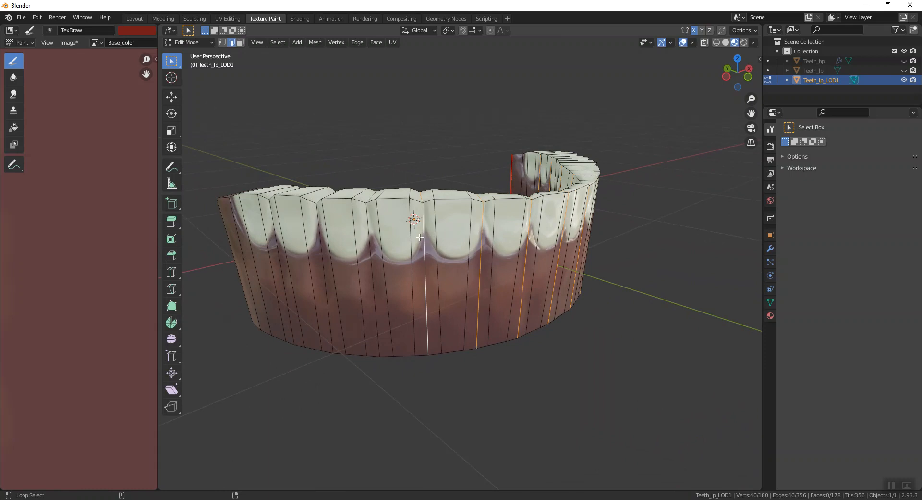
left_click(372, 240, "alt+shift")
mouse_move(372, 240)
middle_mouse_down()
mouse_move(384, 239)
mouse_move(374, 236)
middle_mouse_up()
left_click(373, 239, "alt+shift")
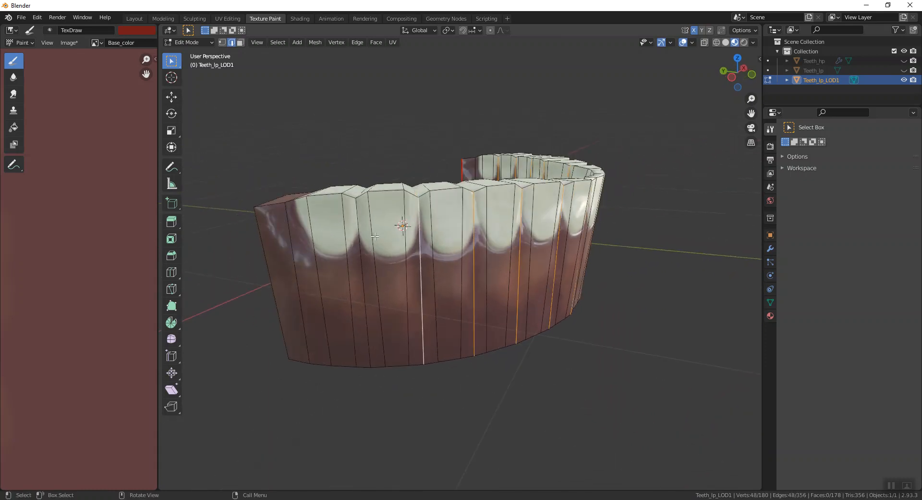
left_click(298, 245, "alt+shift")
middle_click_drag(298, 245, 449, 190)
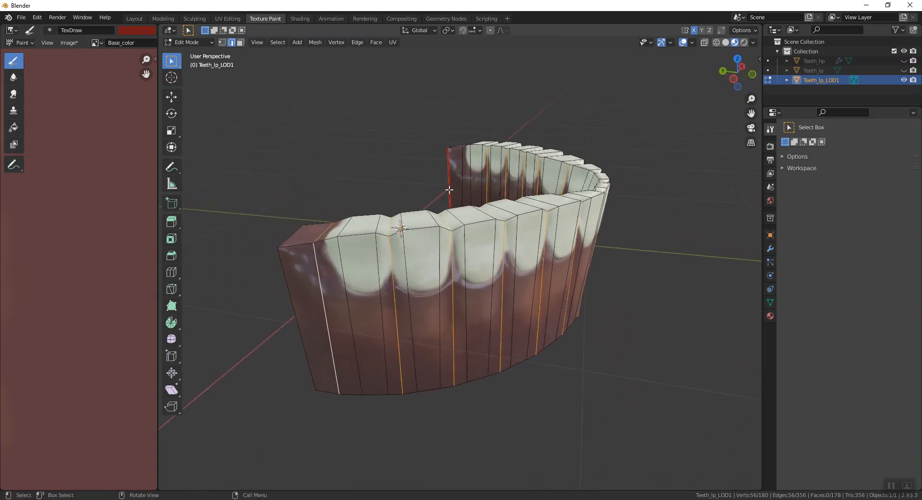
right_click(463, 167)
left_click(470, 169)
key("Tab")
middle_click_drag(368, 156, 582, 227)
key("Tab")
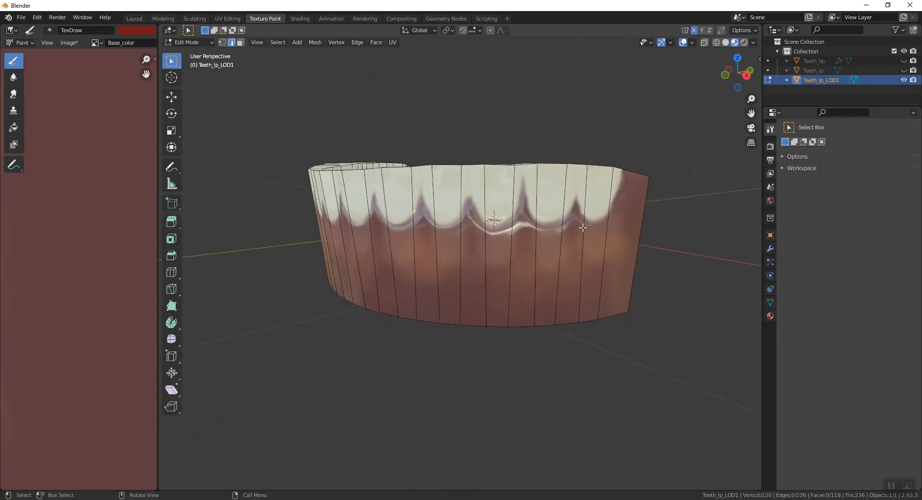
Select alternate vertical edge loops around the arch of Teeth_lp_LOD1, dissolve them and check the shading in Object Mode.
key("alt+a")
middle_click_drag(484, 221, 464, 245)
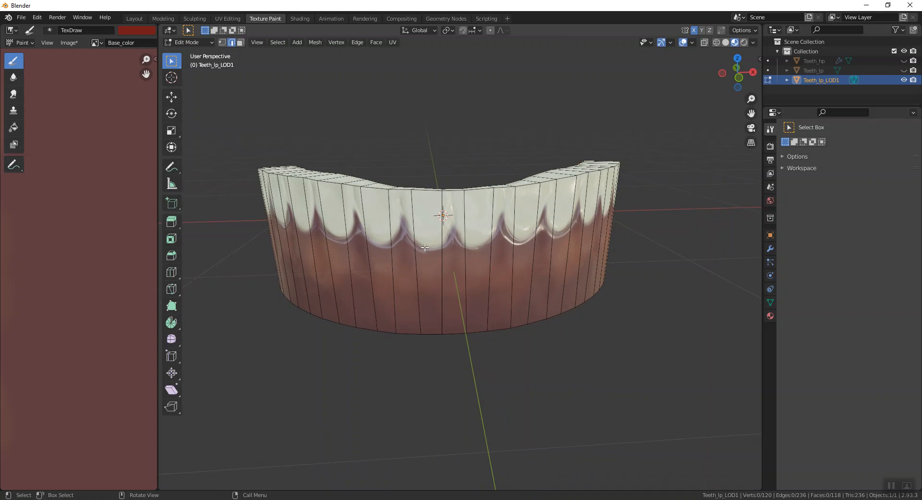
left_click(331, 222, "alt+shift")
middle_click_drag(331, 222, 458, 240)
left_click(305, 222, "alt+shift")
left_click(265, 238, "alt+shift")
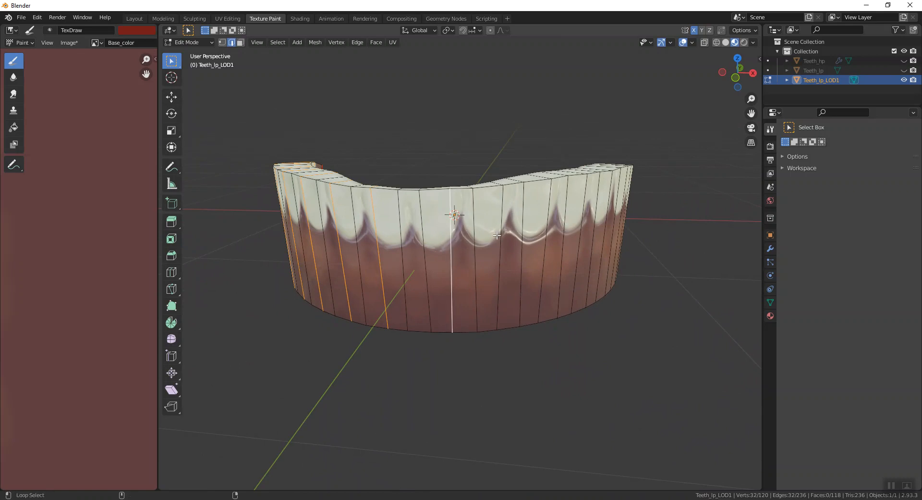
left_click(553, 225, "alt+shift")
middle_click_drag(553, 225, 545, 227)
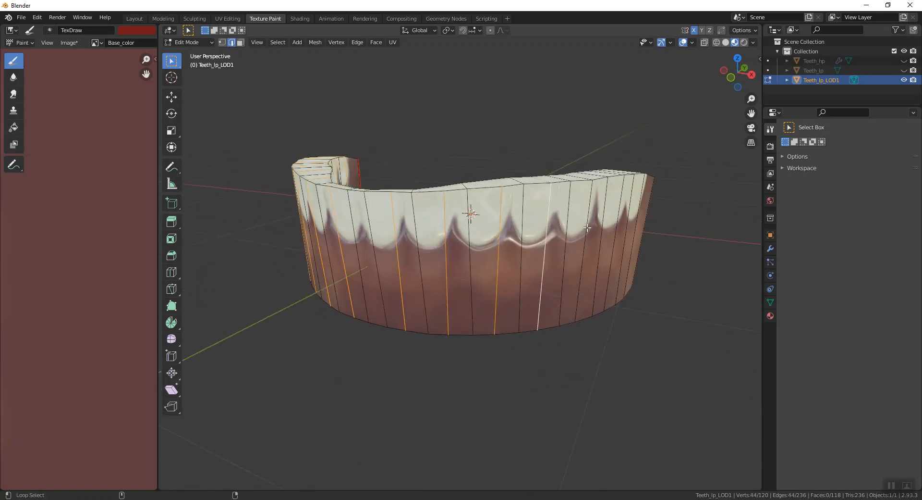
middle_click_drag(636, 222, 606, 226)
right_click(632, 216)
left_click(632, 215)
key("Tab")
middle_click_drag(604, 340, 532, 327)
scroll(532, 326, "up", 3)
Select the row of biting-surface faces from one end of the arch to the other, scale it along Z and check the result in Object Mode.
key("Tab")
middle_click_drag(377, 252, 404, 255)
middle_click_drag(380, 107, 395, 130)
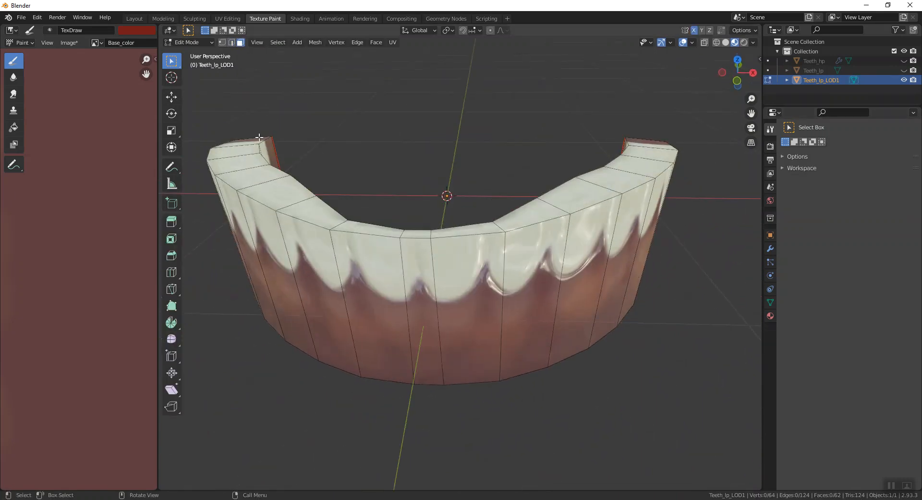
left_click(652, 143, "ctrl")
middle_click_drag(398, 270, 419, 225)
key("s")
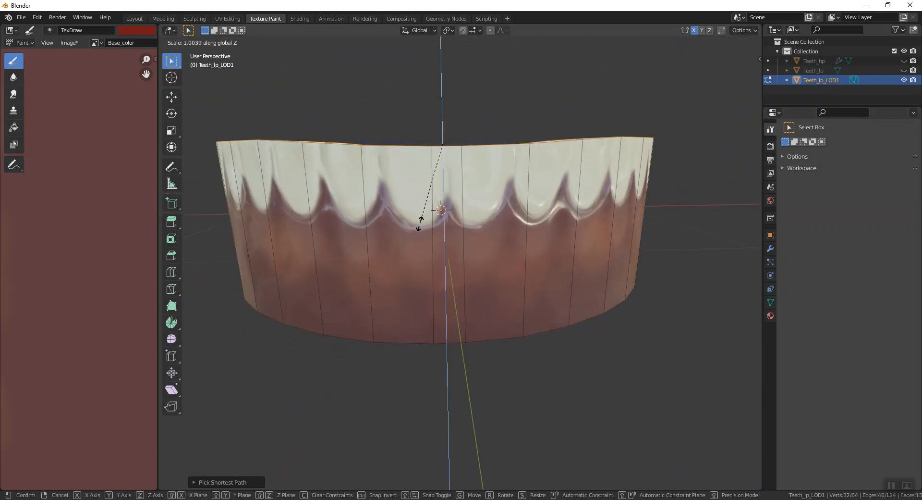
left_click(421, 221)
key("Tab")
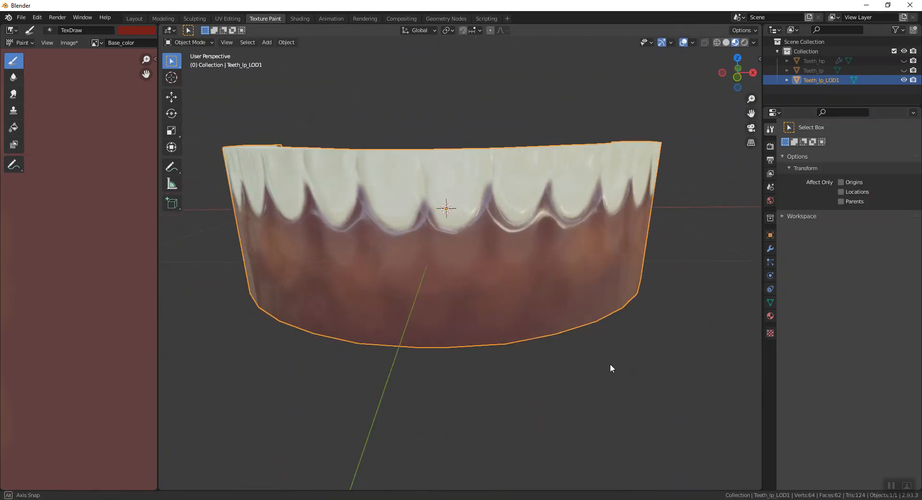
middle_click_drag(610, 363, 550, 375)
scroll(516, 365, "down", 2)
middle_click_drag(486, 365, 632, 306)
key("Tab")
key("Tab")
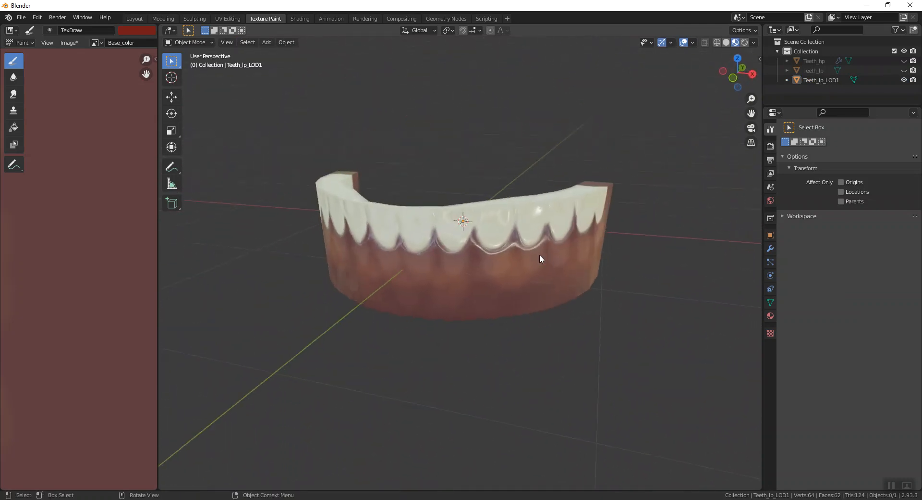
Duplicate Teeth_lp_LOD1 in place and rotate the copy 180 degrees around the Y axis.
left_click(515, 245)
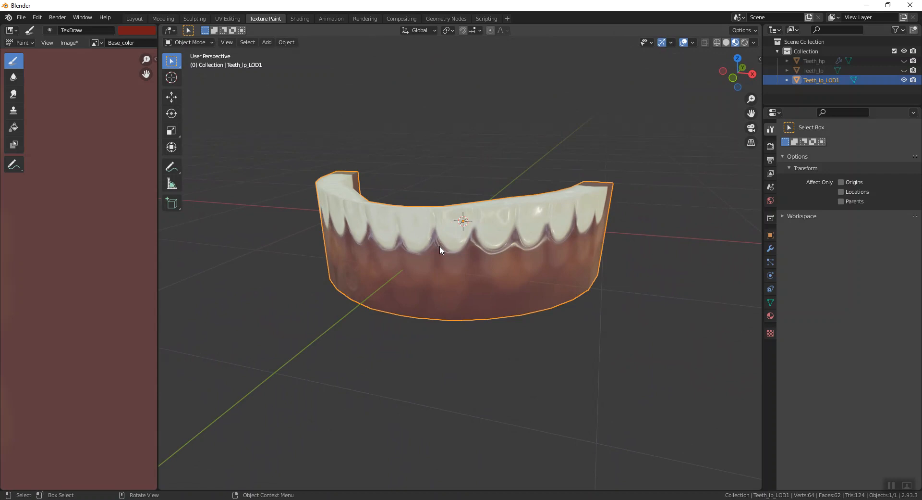
middle_click_drag(438, 246, 438, 248)
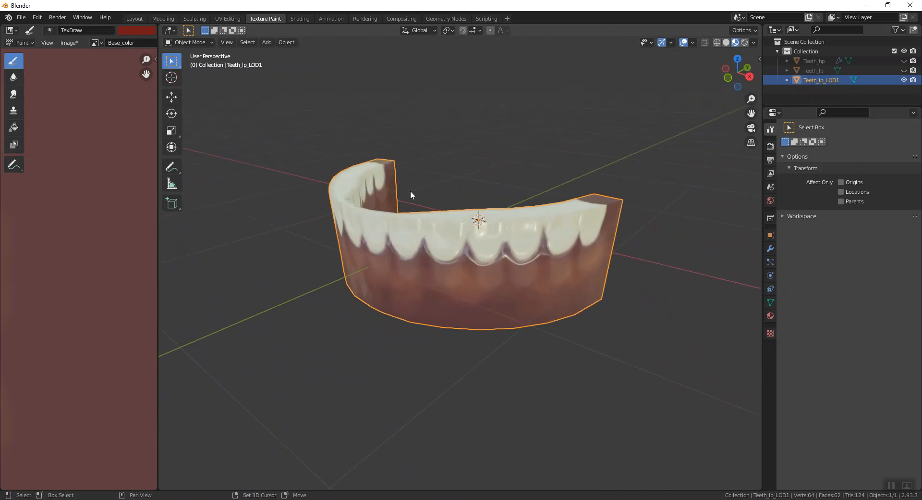
key("shift+d")
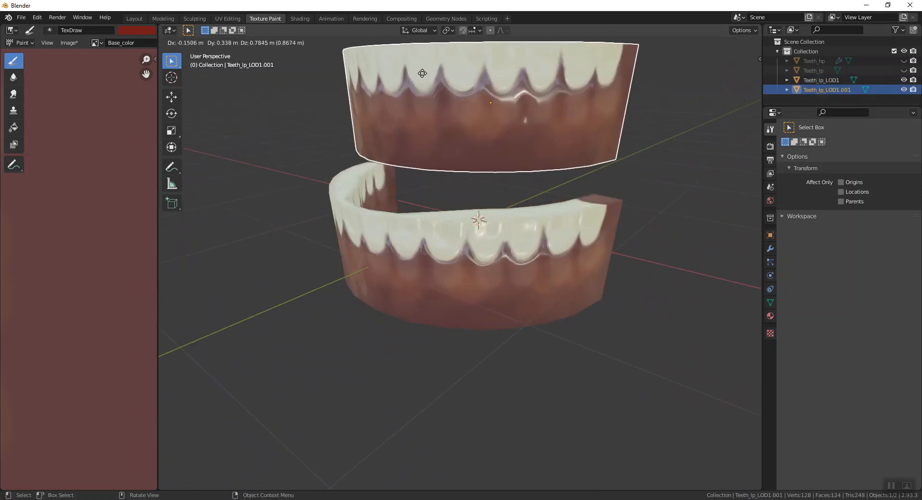
key("Escape")
key("r")
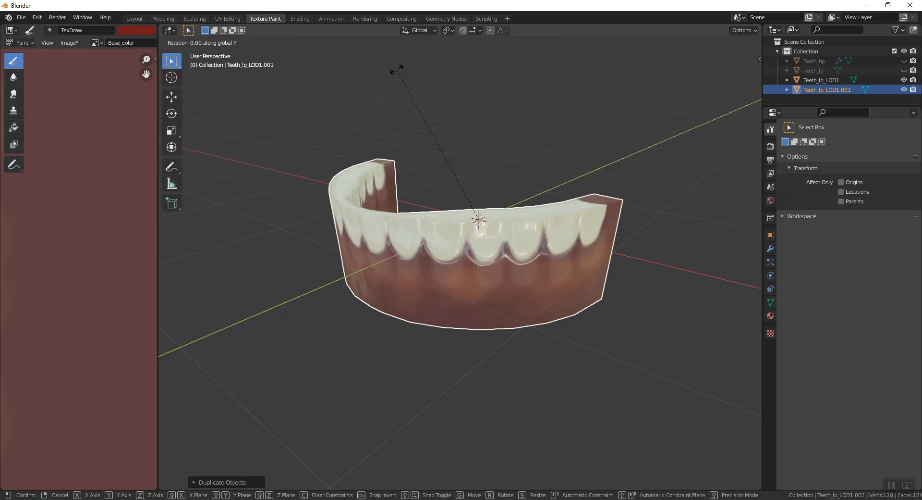
type("180")
key("Return")
Move the flipped copy up along Z until its biting edge meets the lower teeth.
key("g")
key("z")
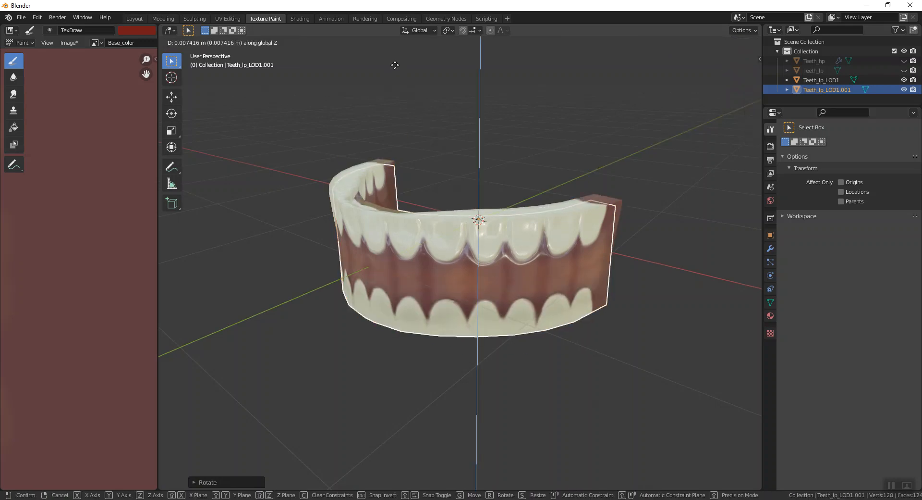
left_click(411, 419)
middle_click_drag(419, 372, 440, 178)
left_click(482, 340)
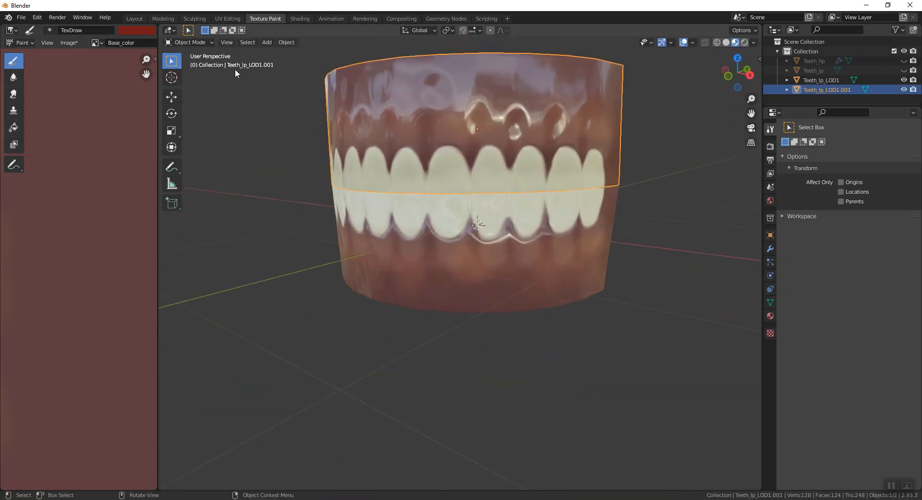
Shift the upper teeth forward along Y so they sit slightly in front of the lower row.
middle_click_drag(284, 100, 357, 156)
key("g")
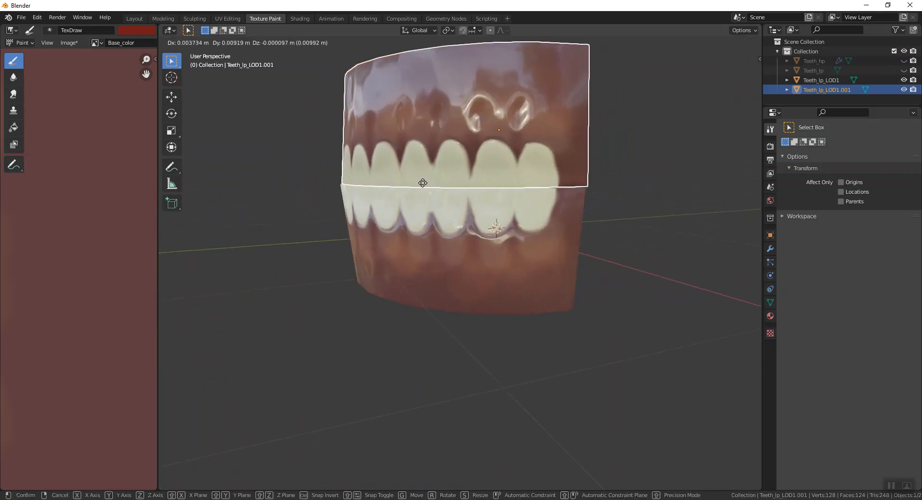
key("y")
left_click(414, 183)
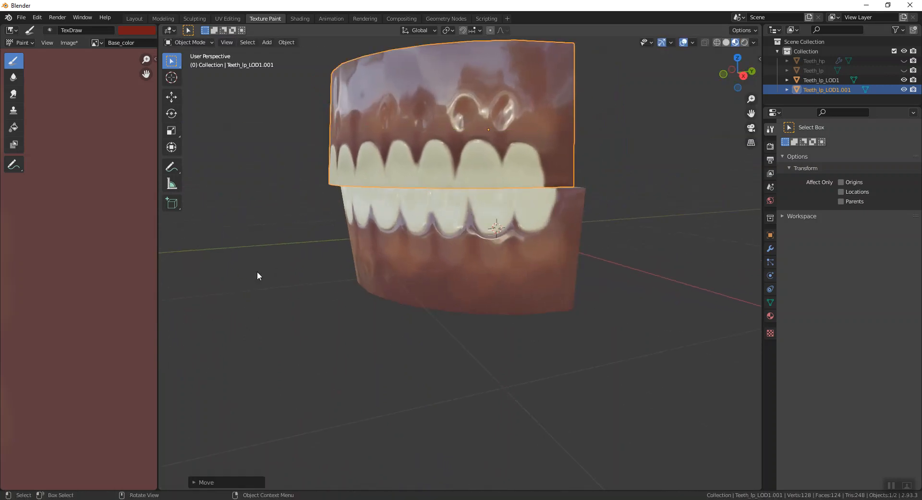
Select the front biting-edge faces of the upper teeth in Edit Mode, lower them slightly along Z and return to Object Mode.
middle_click_drag(242, 206, 254, 208)
left_click(198, 63)
middle_click_drag(308, 159, 376, 113)
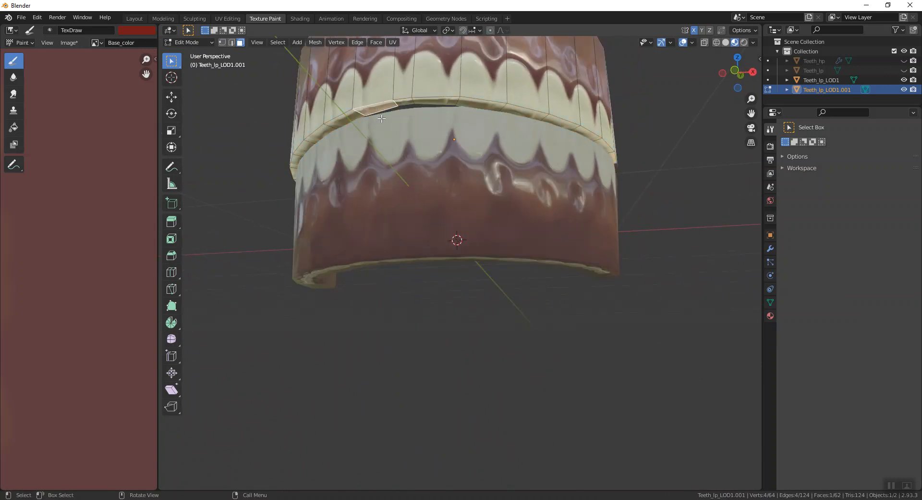
key("g")
key("z")
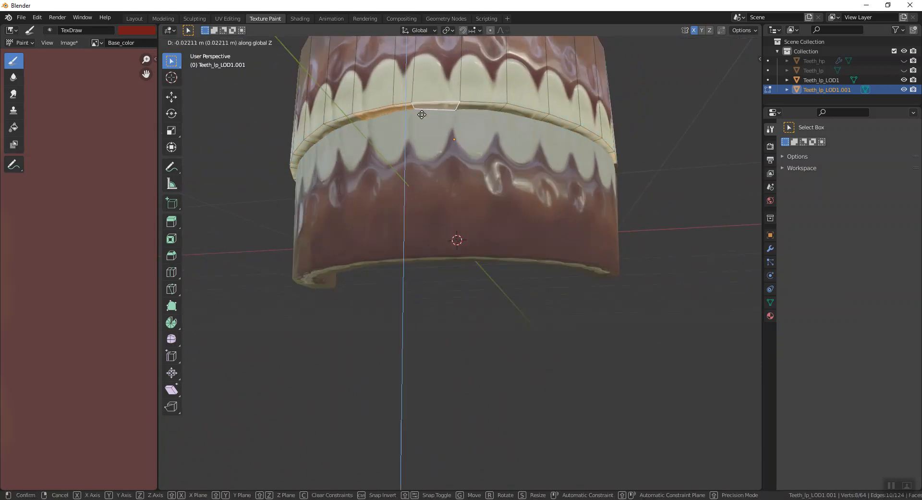
left_click(421, 121)
middle_click_drag(473, 331, 436, 314)
key("Tab")
Examine the assembled upper and lower teeth from the front, sides and above in Object Mode.
scroll(439, 368, "down", 3)
left_click(453, 368)
middle_click_drag(671, 280, 504, 270)
middle_click_drag(546, 127, 511, 142)
mouse_move(501, 235)
middle_mouse_down()
mouse_move(494, 270)
mouse_move(504, 185)
mouse_move(492, 175)
mouse_move(580, 187)
mouse_move(402, 167)
mouse_move(383, 208)
middle_mouse_up()
left_click(197, 43)
left_click(199, 75)
left_click(205, 53)
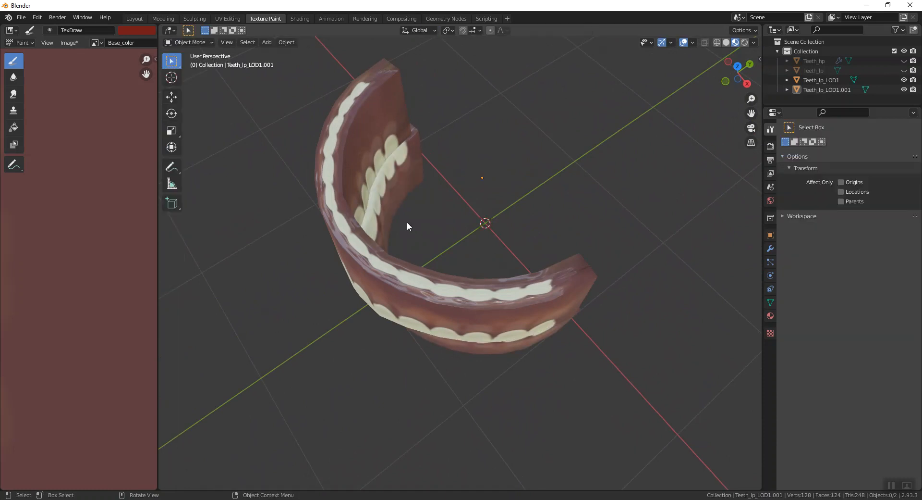
mouse_move(428, 269)
middle_mouse_down()
mouse_move(471, 248)
mouse_move(533, 259)
mouse_move(609, 253)
mouse_move(471, 194)
mouse_move(435, 152)
mouse_move(446, 134)
mouse_move(541, 145)
mouse_move(473, 207)
mouse_move(508, 172)
middle_mouse_up()
left_click(472, 250)
middle_click_drag(600, 244, 624, 223)
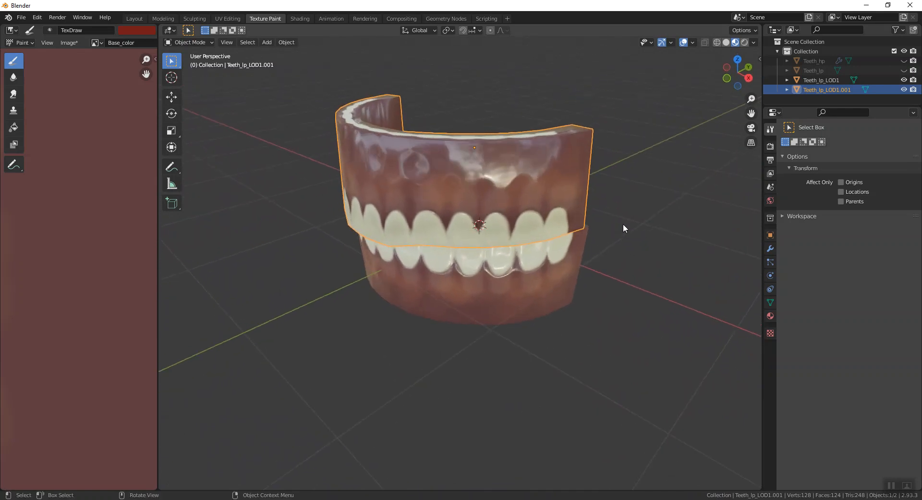